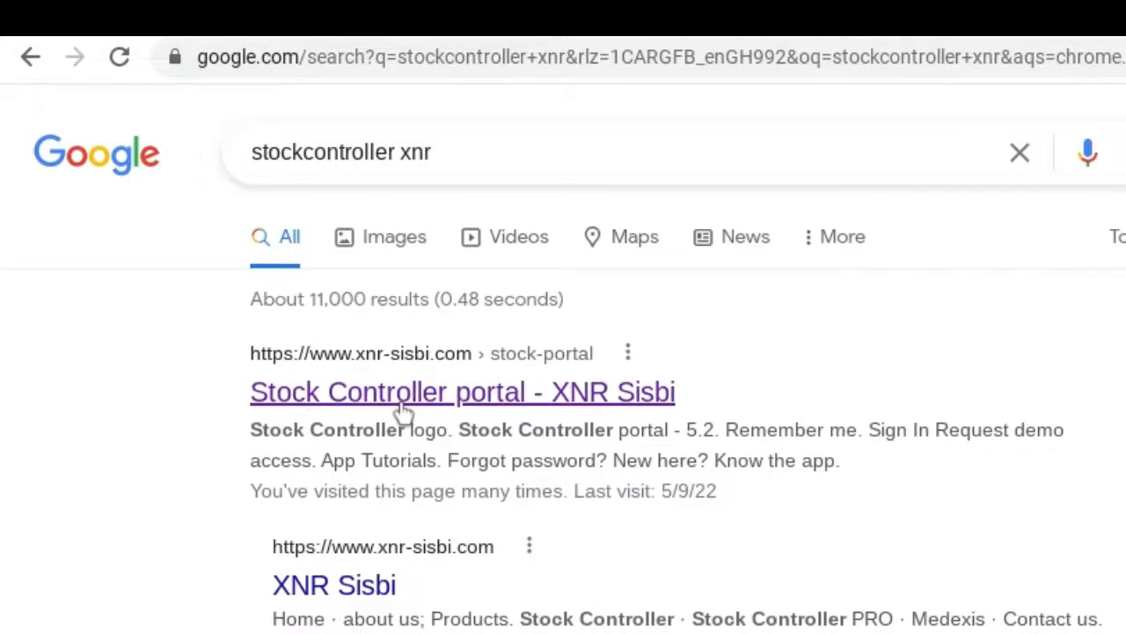
# Step: Open the 'Stock Controller portal - XNR Sisbi' result from the stockcontroller xnr Google search
pyautogui.click(400, 402)
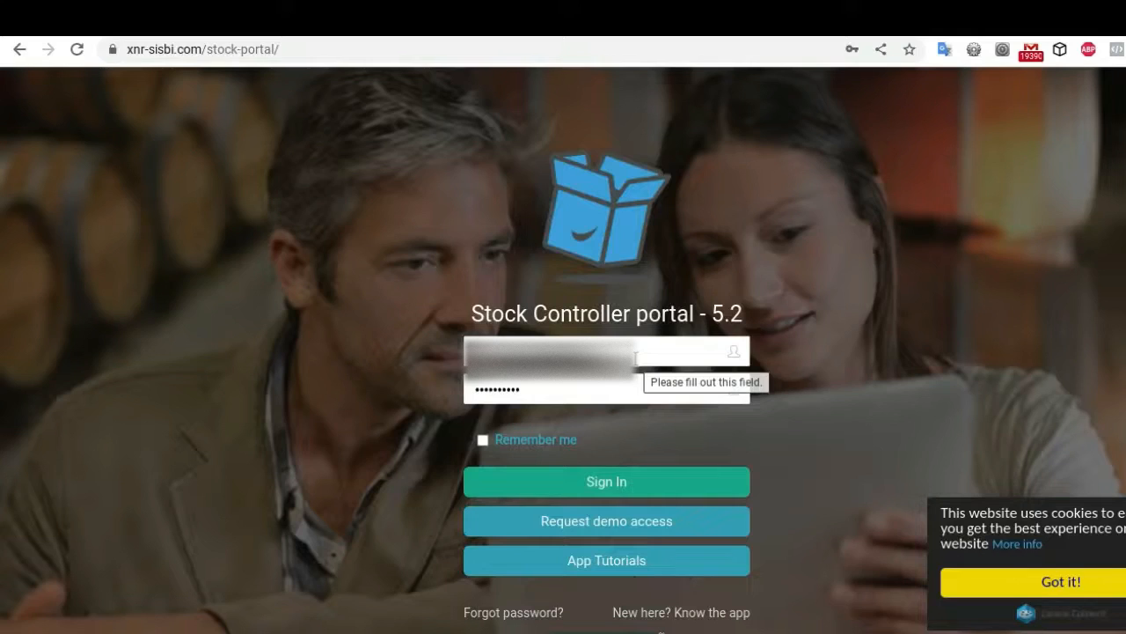
# Step: Sign in to the Stock Controller portal using the pre-filled username and password
pyautogui.scroll(-1, 830, 585)
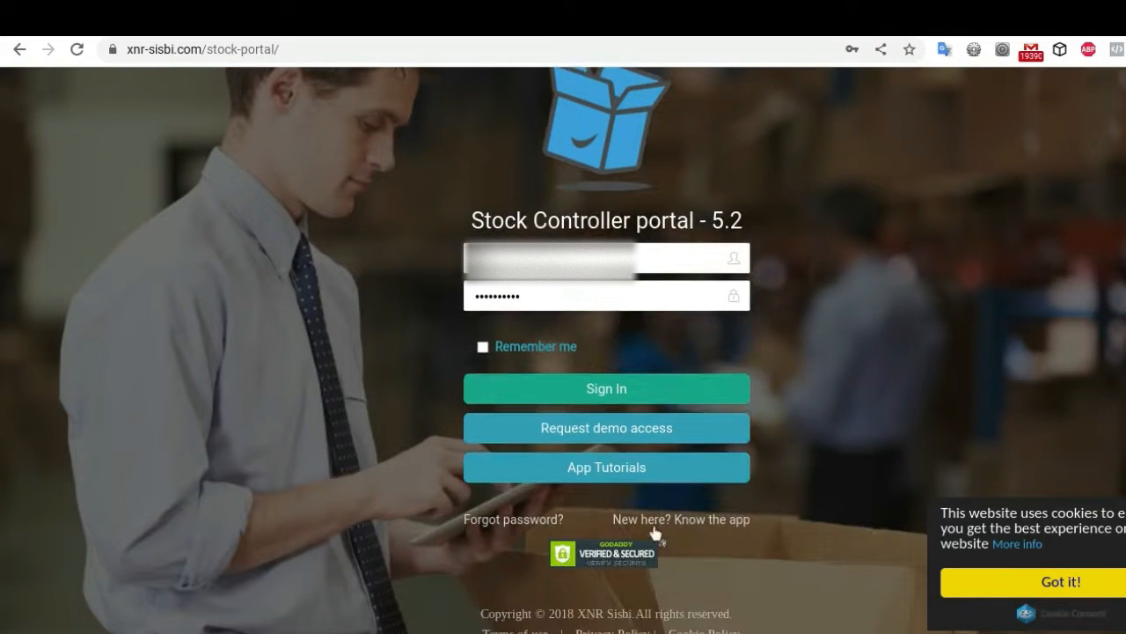
pyautogui.scroll(1, 900, 374)
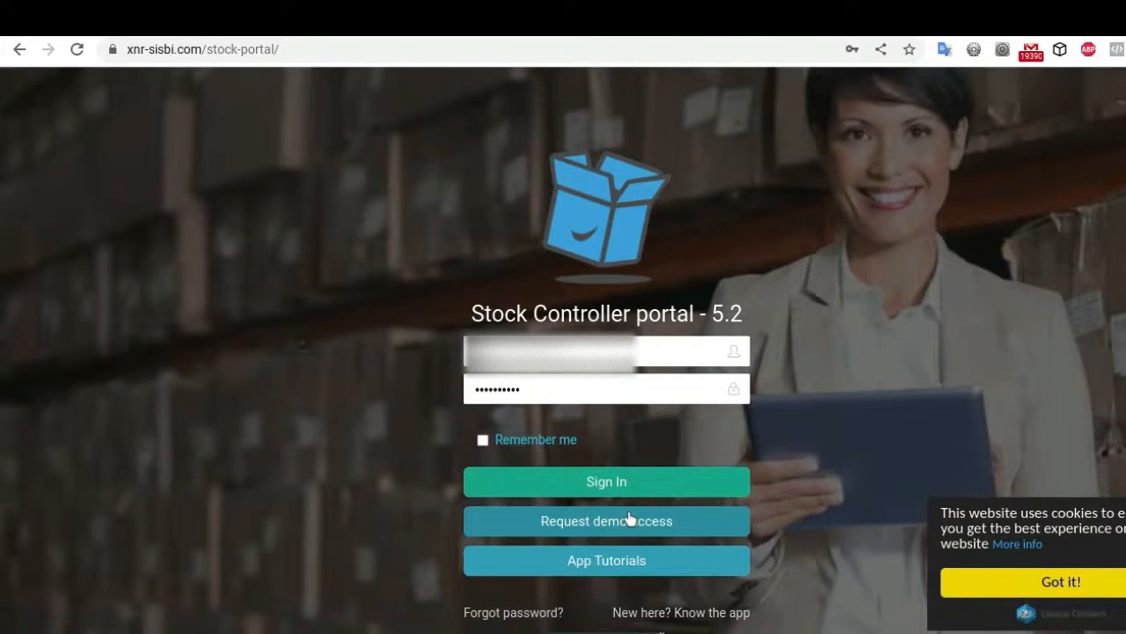
pyautogui.click(590, 486)
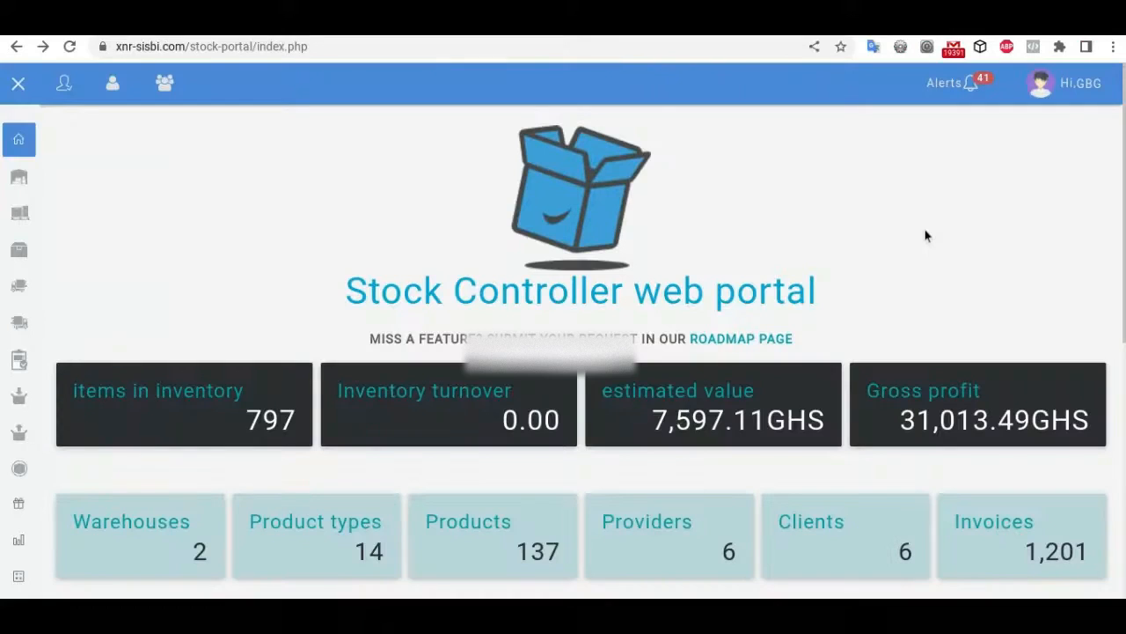
pyautogui.scroll(-3, 950, 288)
pyautogui.scroll(3, 951, 287)
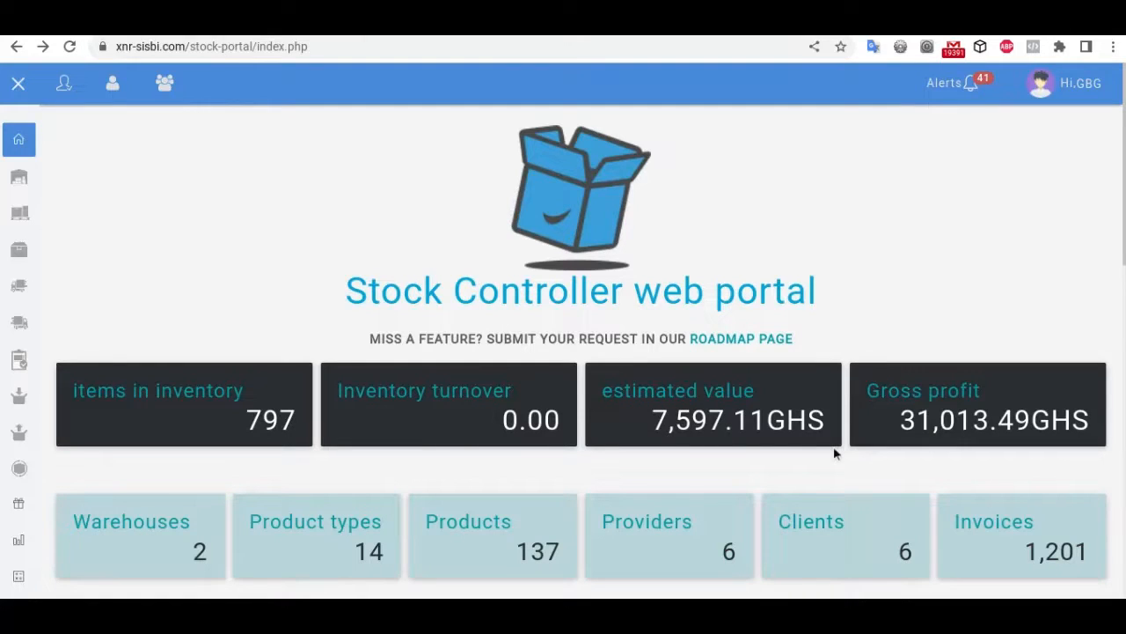
pyautogui.scroll(-2, 621, 374)
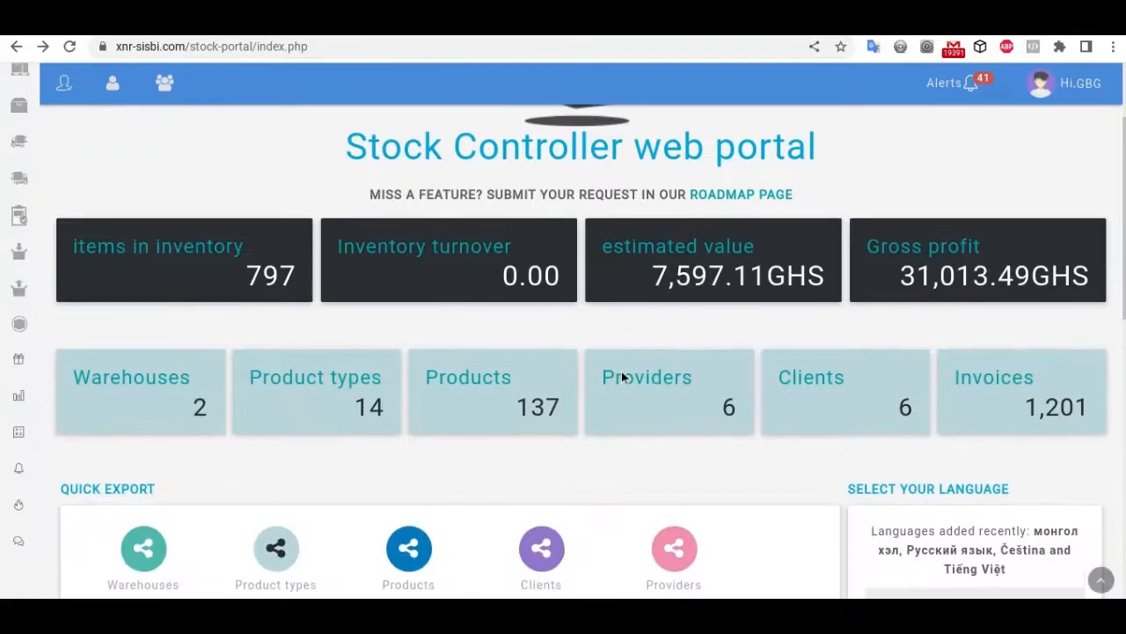
pyautogui.scroll(1, 622, 375)
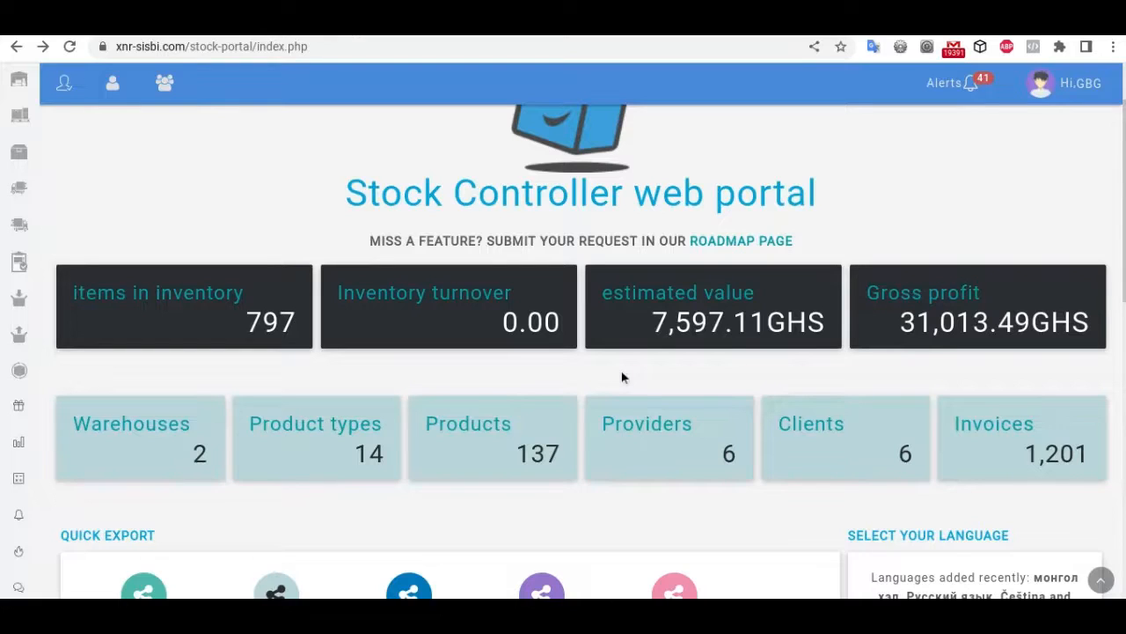
pyautogui.scroll(-2, 622, 377)
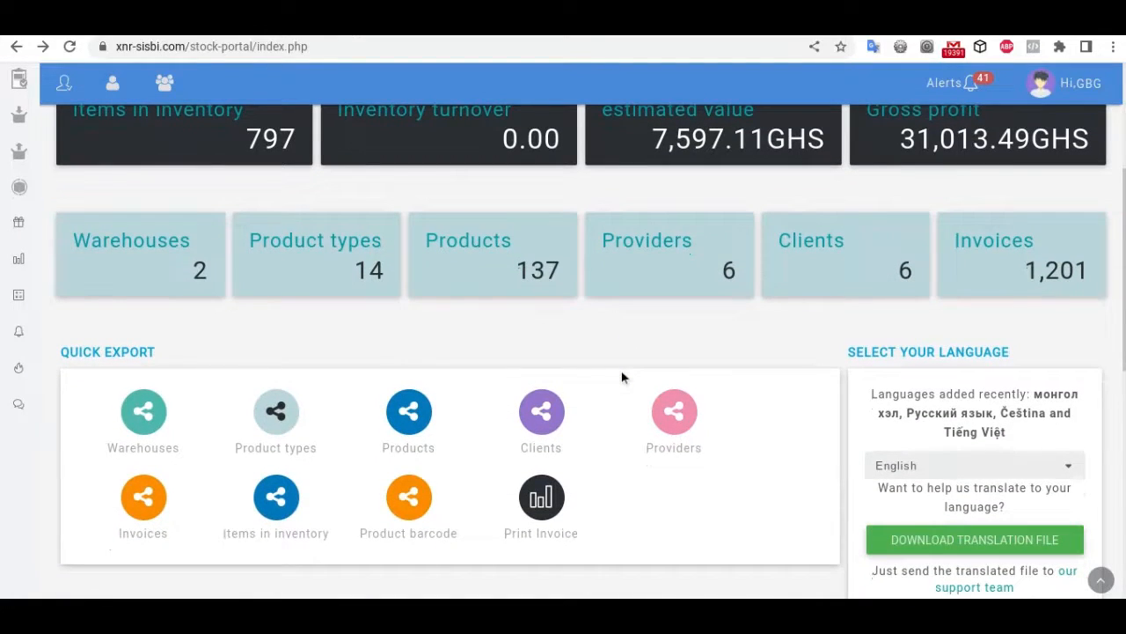
pyautogui.scroll(1, 622, 377)
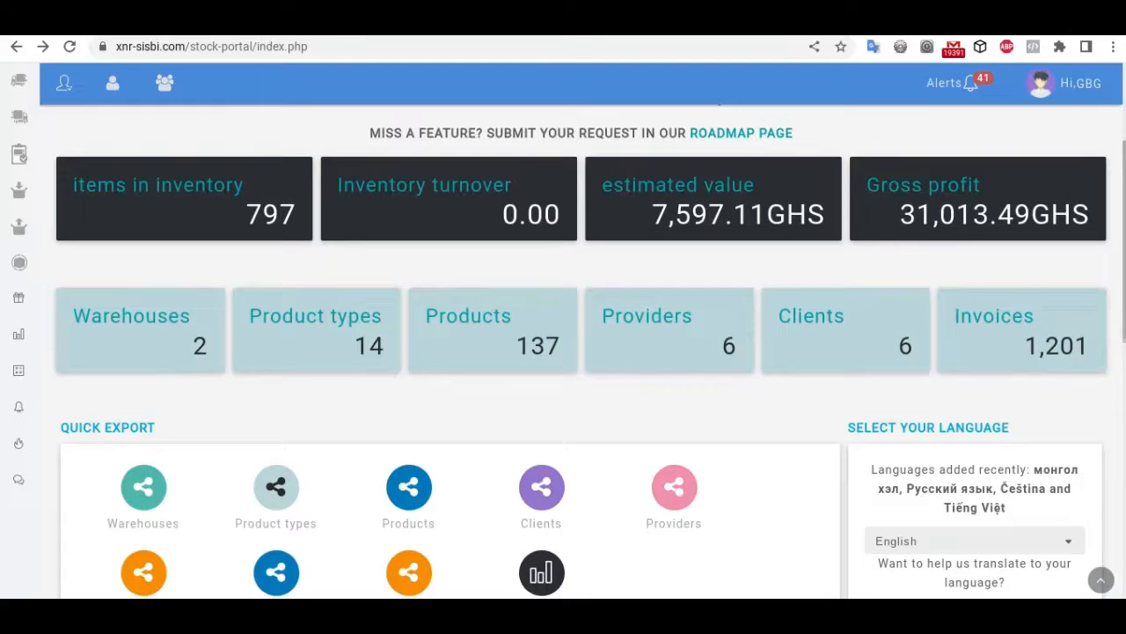
pyautogui.scroll(-3, 470, 409)
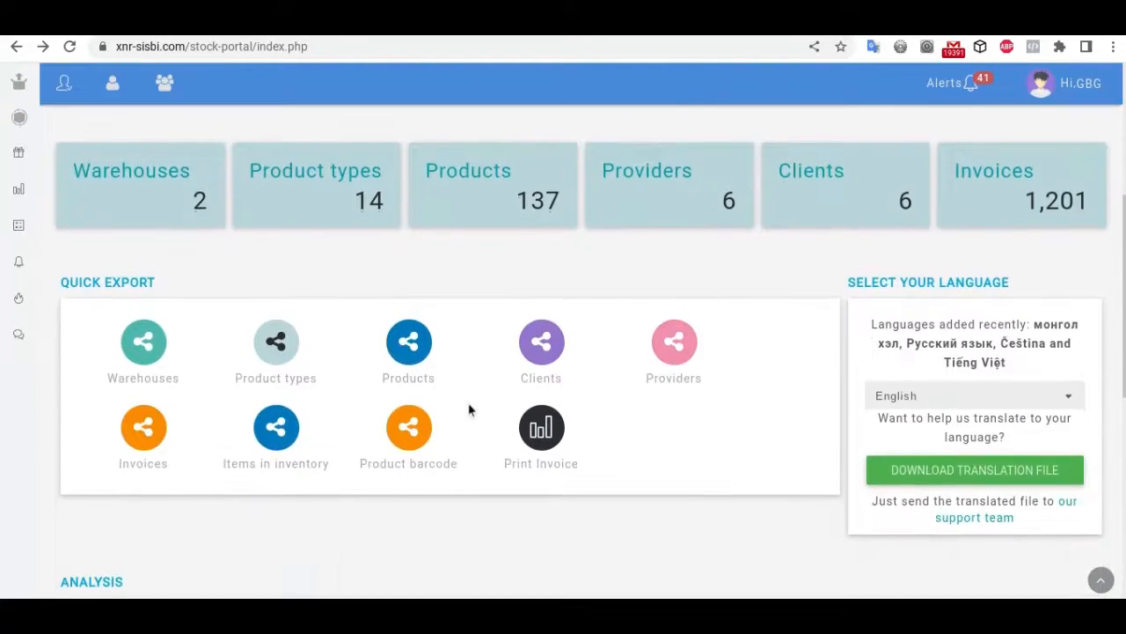
pyautogui.scroll(5, 470, 409)
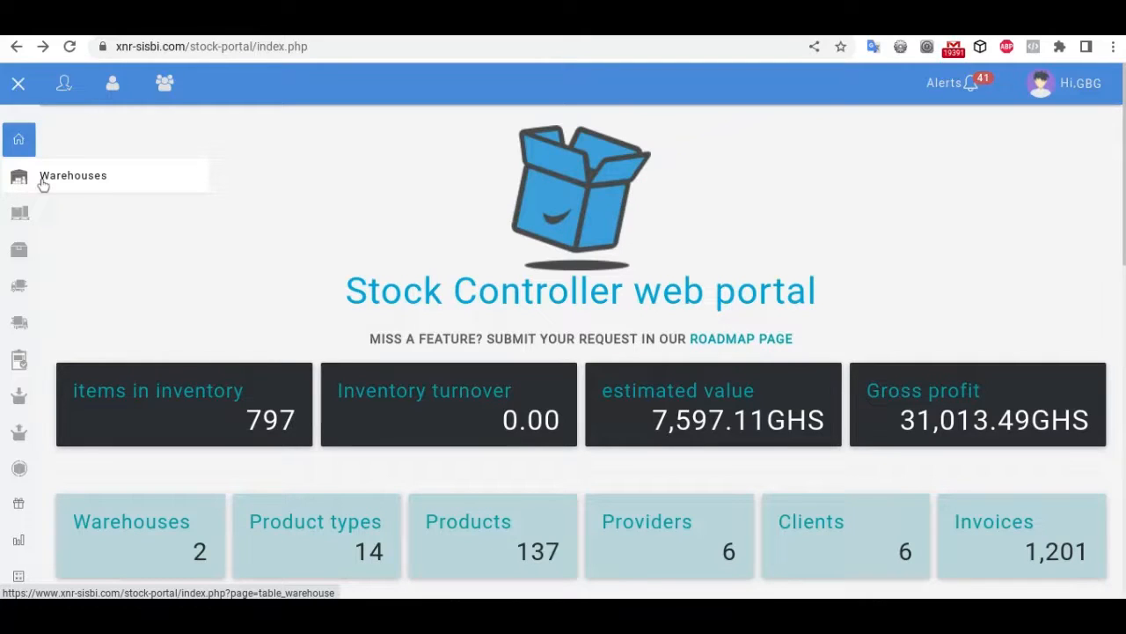
# Step: Show the Warehouses table (Jum, Shp) with an empty Create New Entry form
pyautogui.click(43, 184)
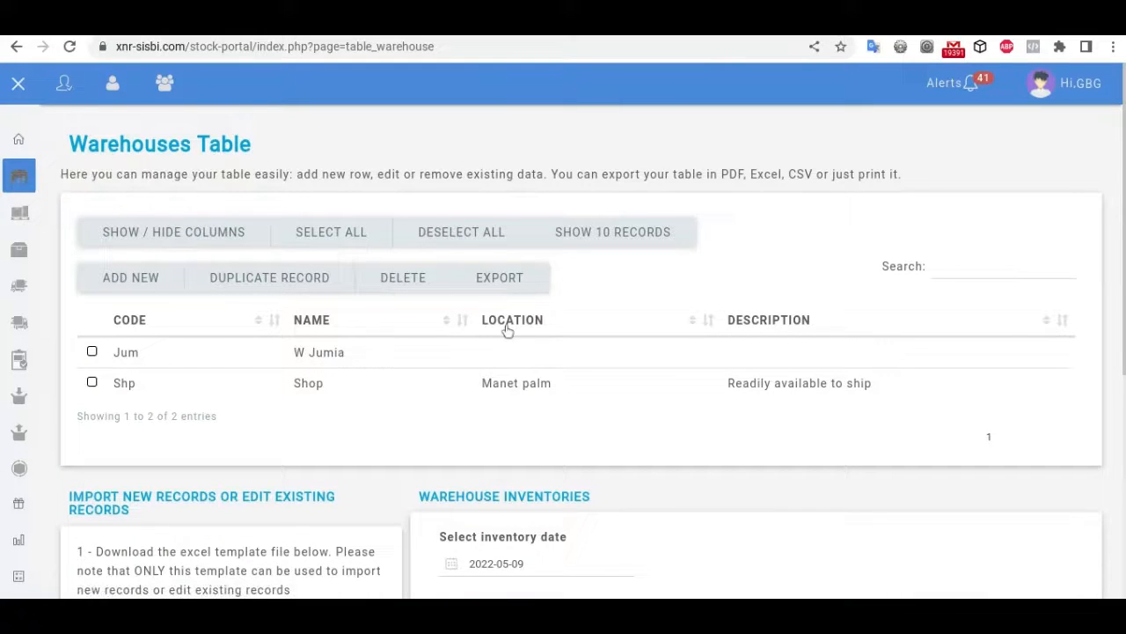
pyautogui.scroll(-1, 476, 374)
pyautogui.scroll(1, 476, 371)
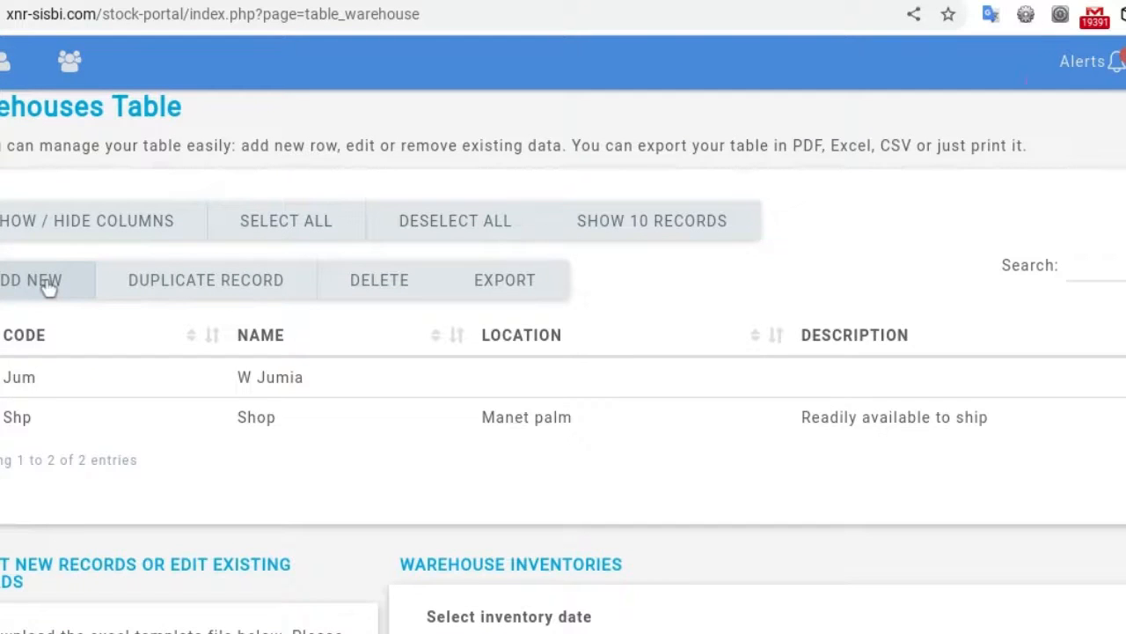
pyautogui.click(46, 281)
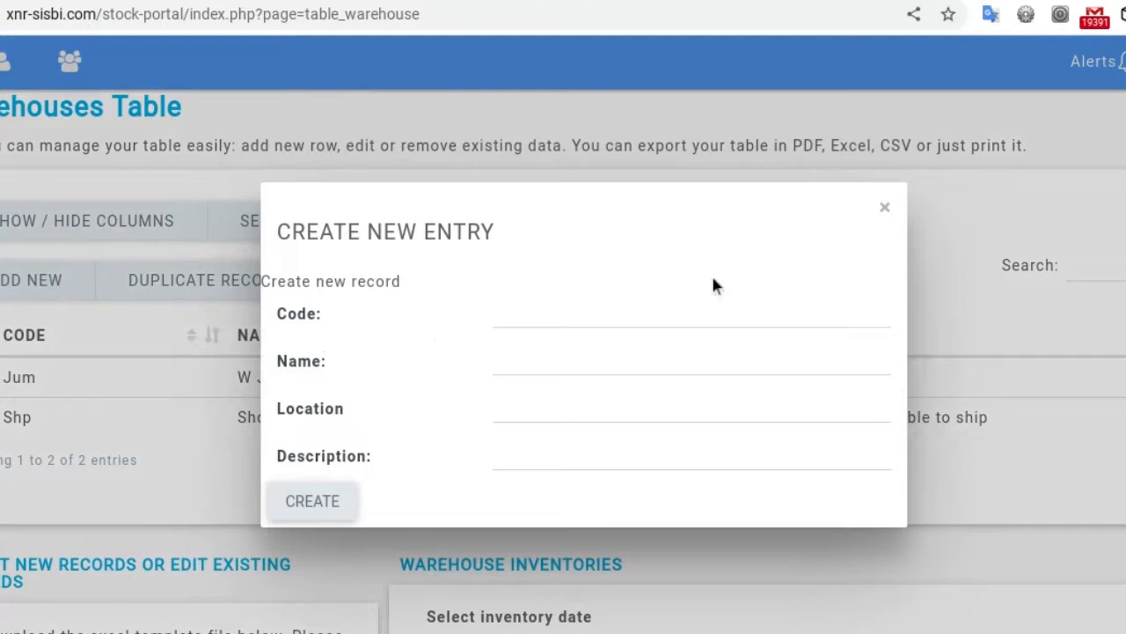
# Step: Create a warehouse entry with Code 'james hs' and Name 'james house'
pyautogui.click(529, 315)
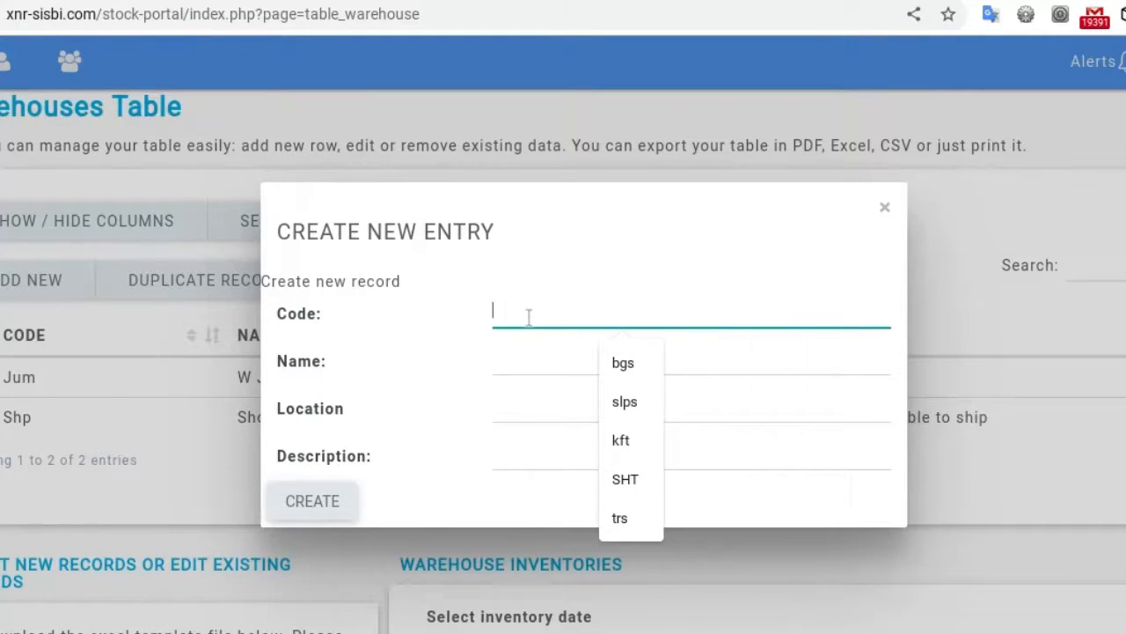
pyautogui.write('james')
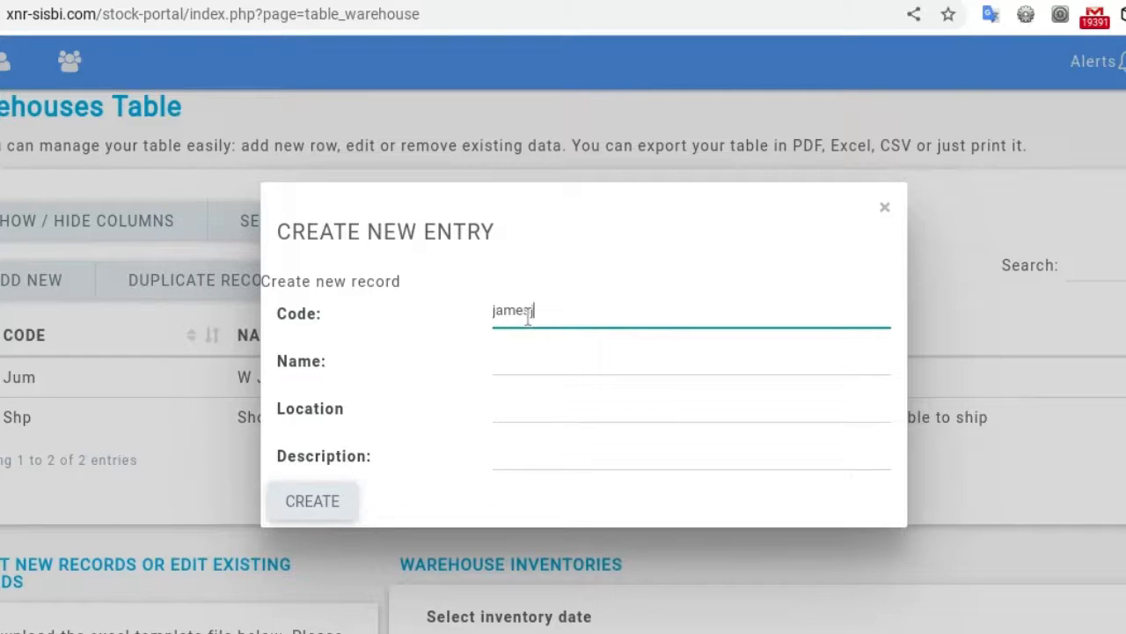
pyautogui.write('p')
pyautogui.press('BackSpace')
pyautogui.write('hs')
pyautogui.click(514, 370)
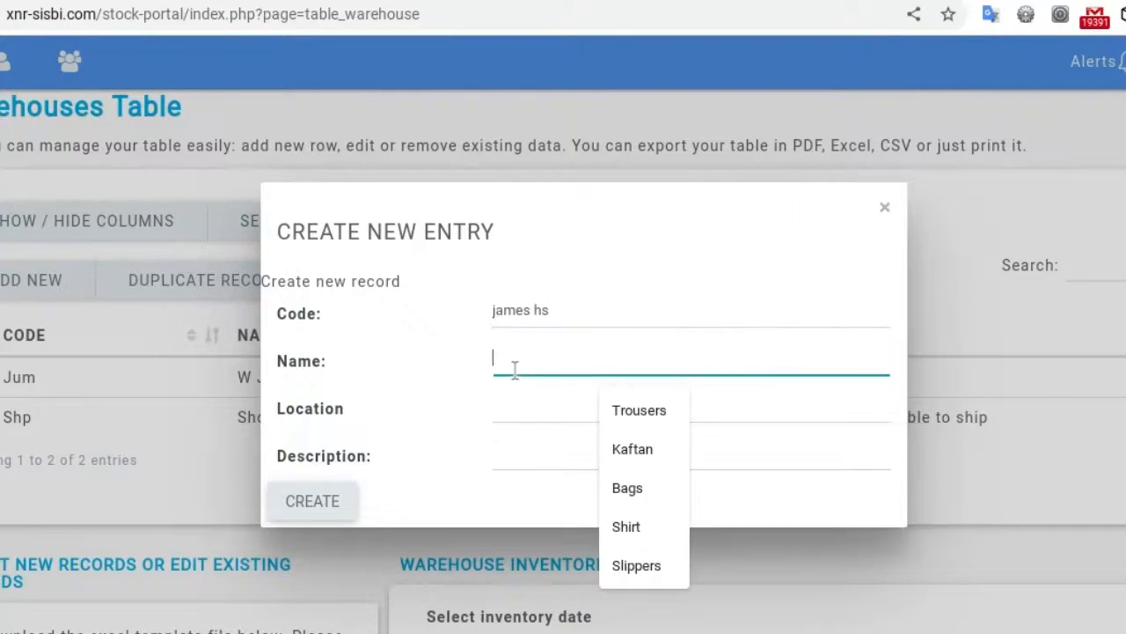
pyautogui.write('james house')
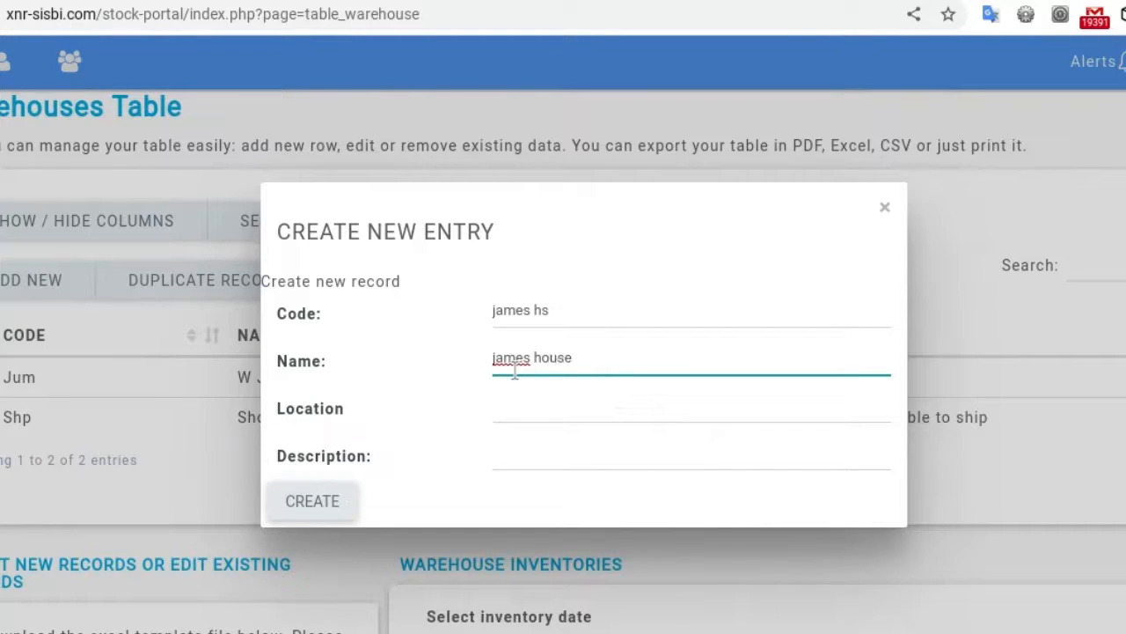
pyautogui.click(504, 412)
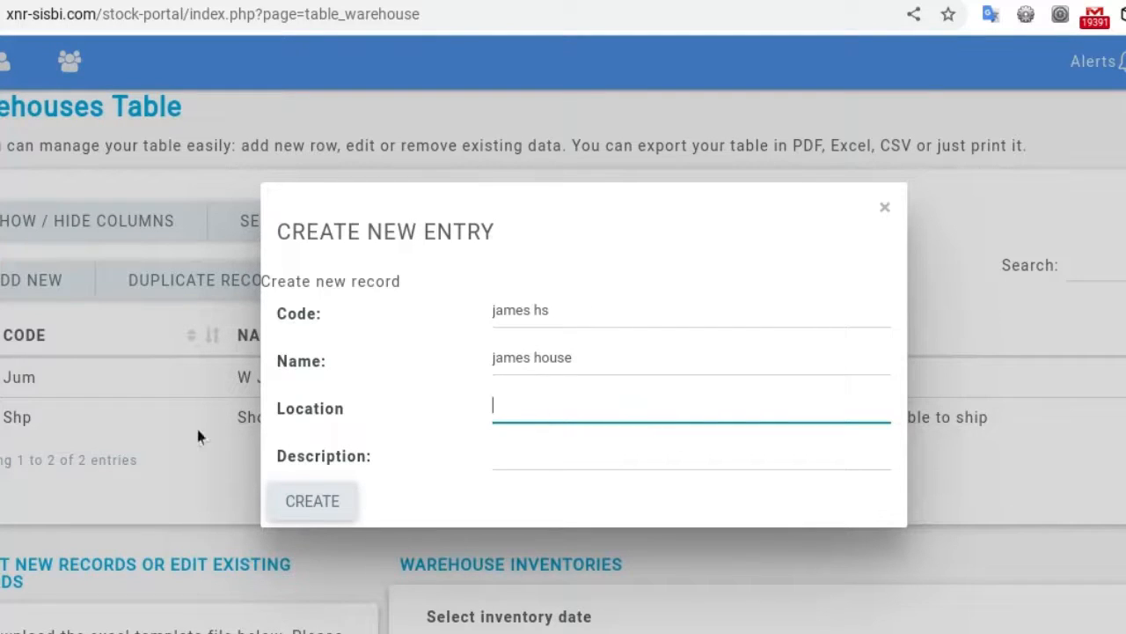
pyautogui.click(313, 519)
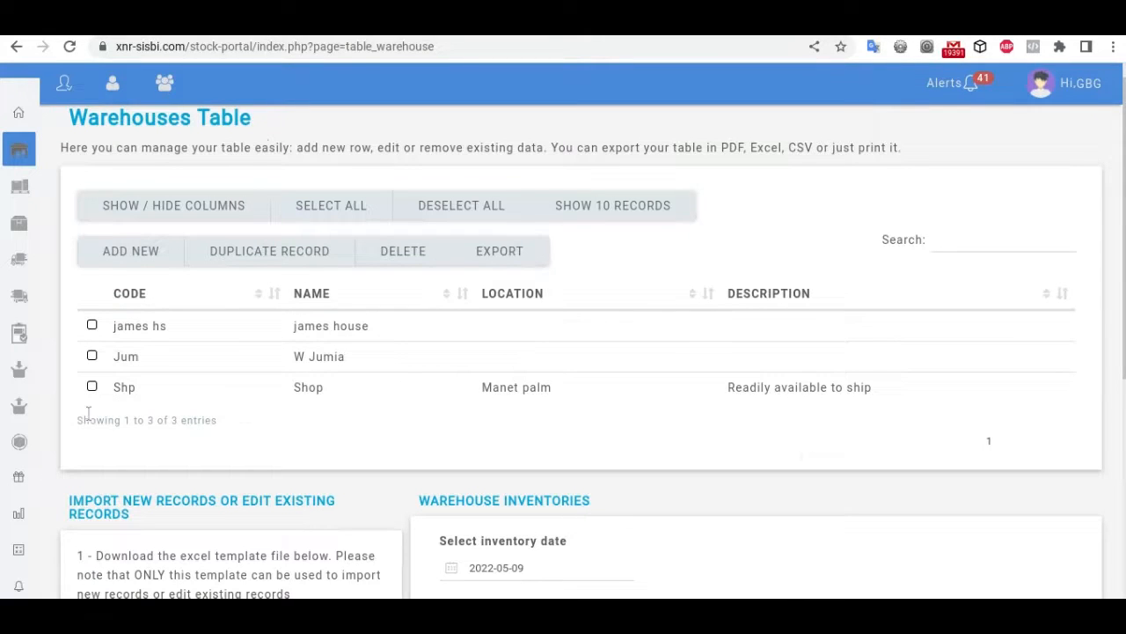
# Step: Read the Warehouse Inventories chart: Shop at 773 items, W Jumia at 24, then return to the table
pyautogui.click(91, 356)
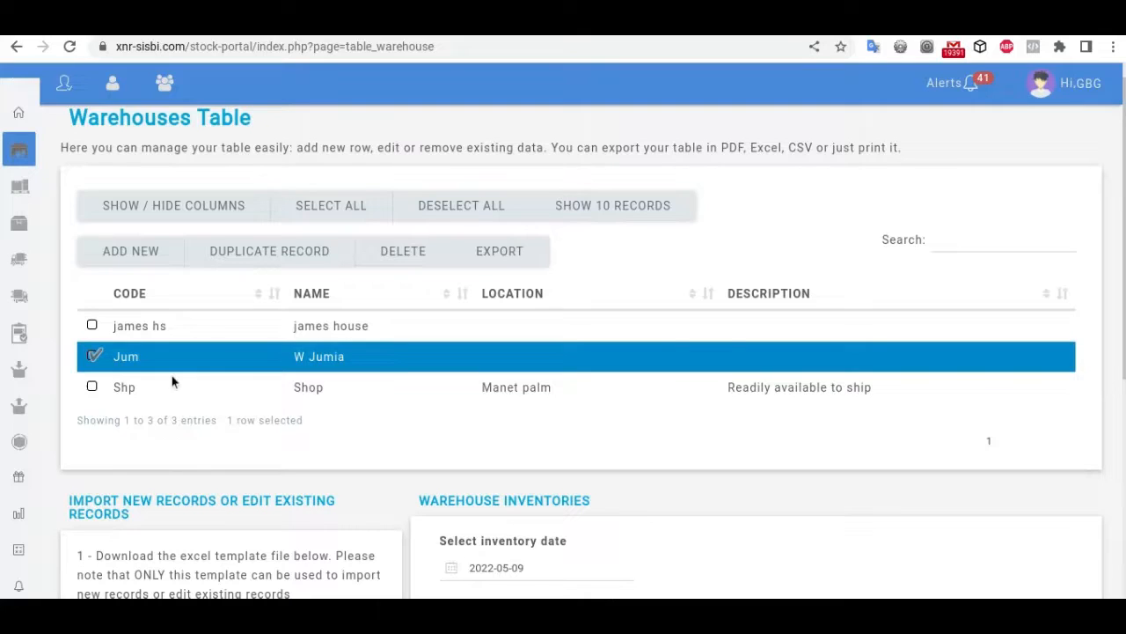
pyautogui.click(92, 356)
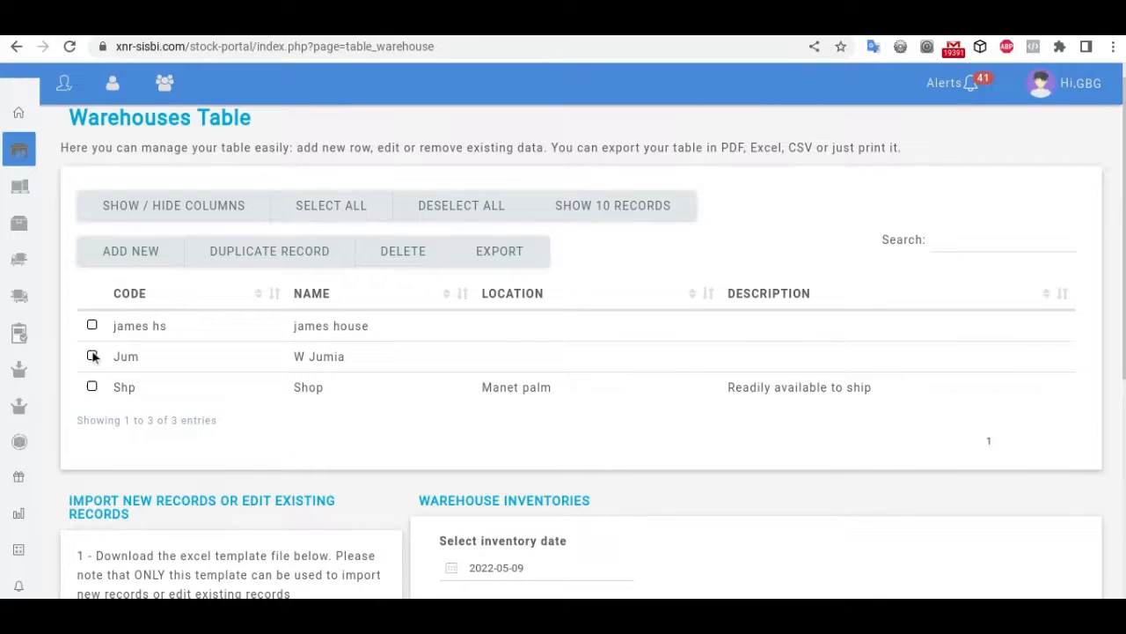
pyautogui.scroll(-1, 1113, 440)
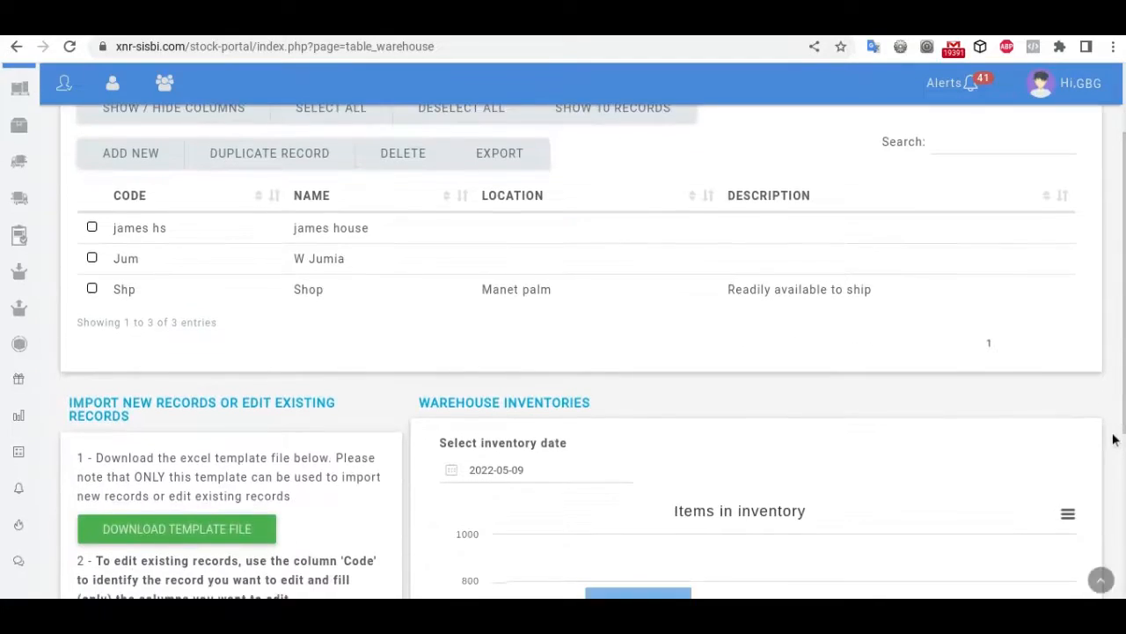
pyautogui.scroll(-3, 1113, 440)
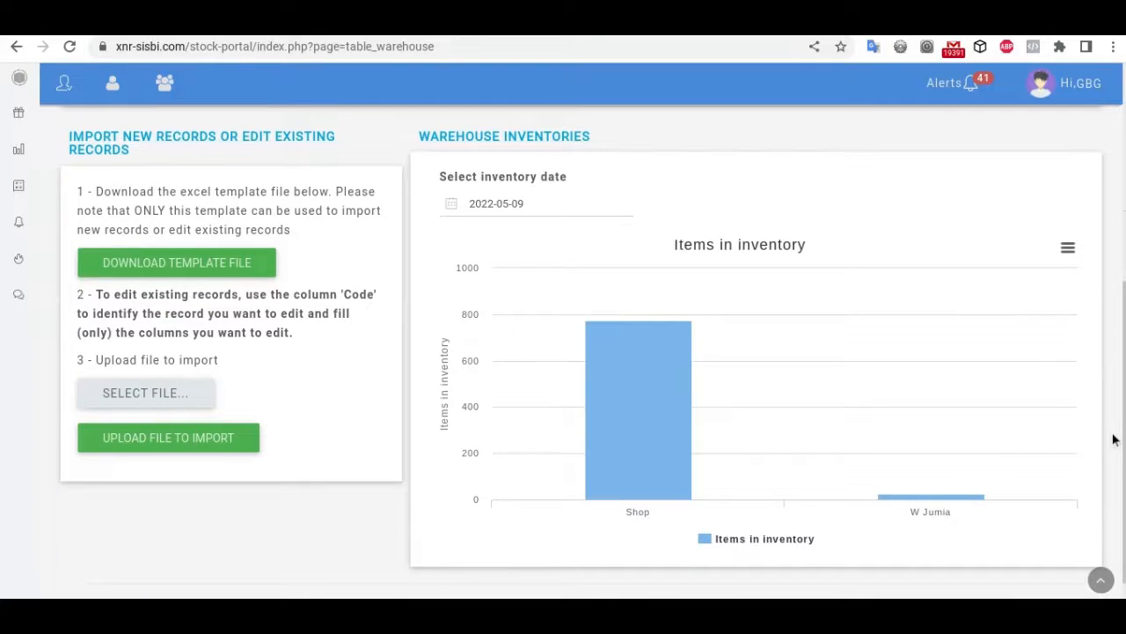
pyautogui.scroll(-1, 1113, 440)
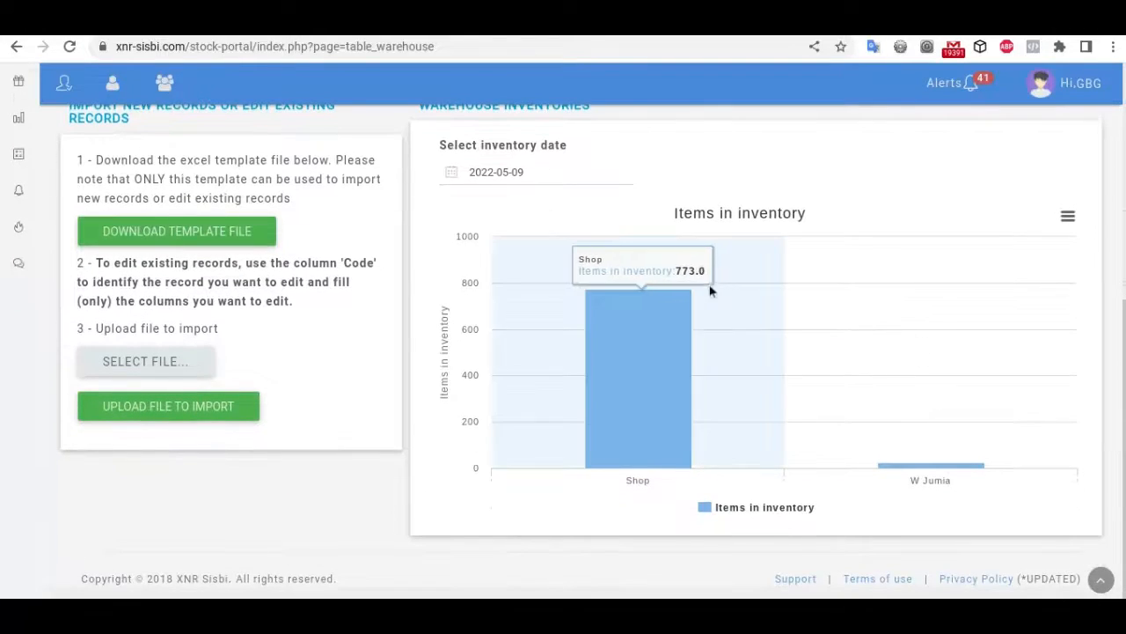
pyautogui.scroll(2, 710, 291)
pyautogui.scroll(-2, 764, 394)
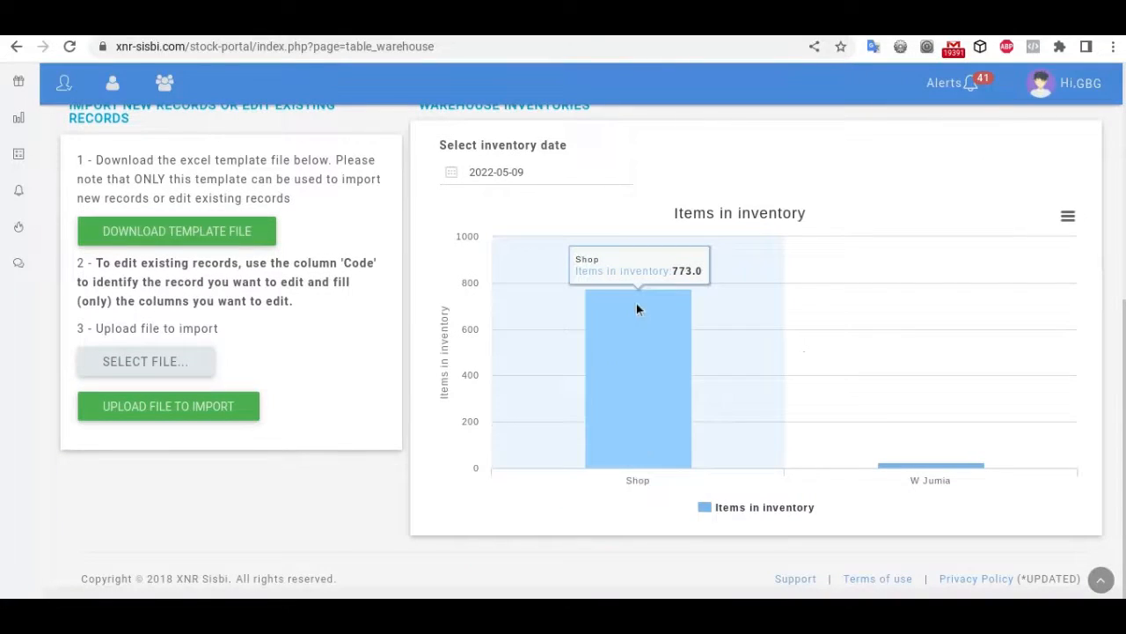
pyautogui.moveTo(965, 518)
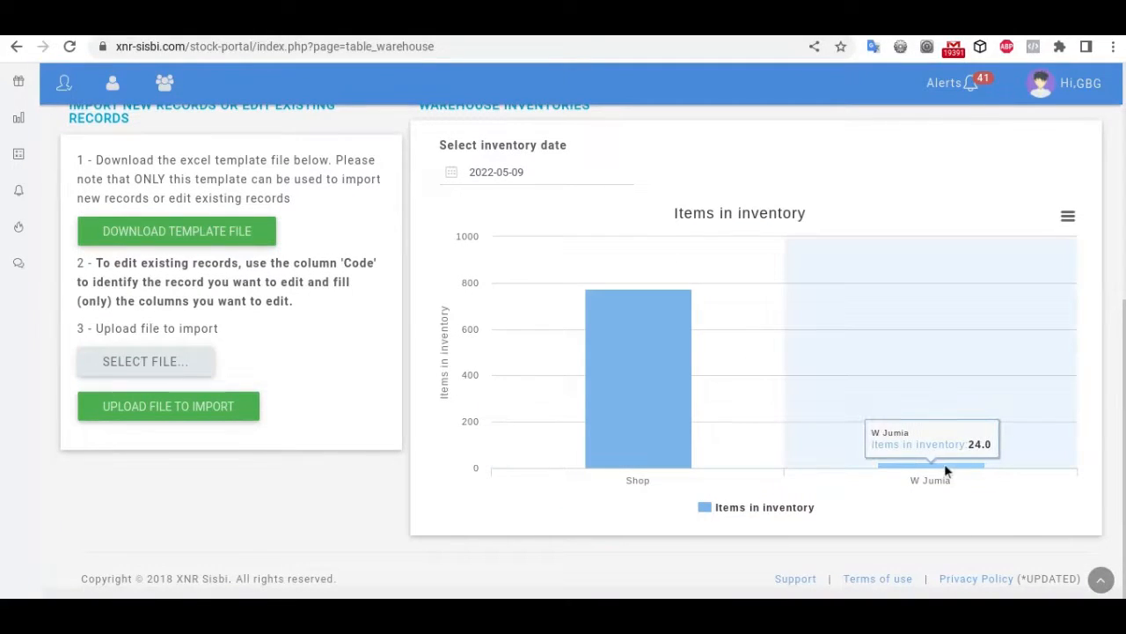
pyautogui.moveTo(517, 404)
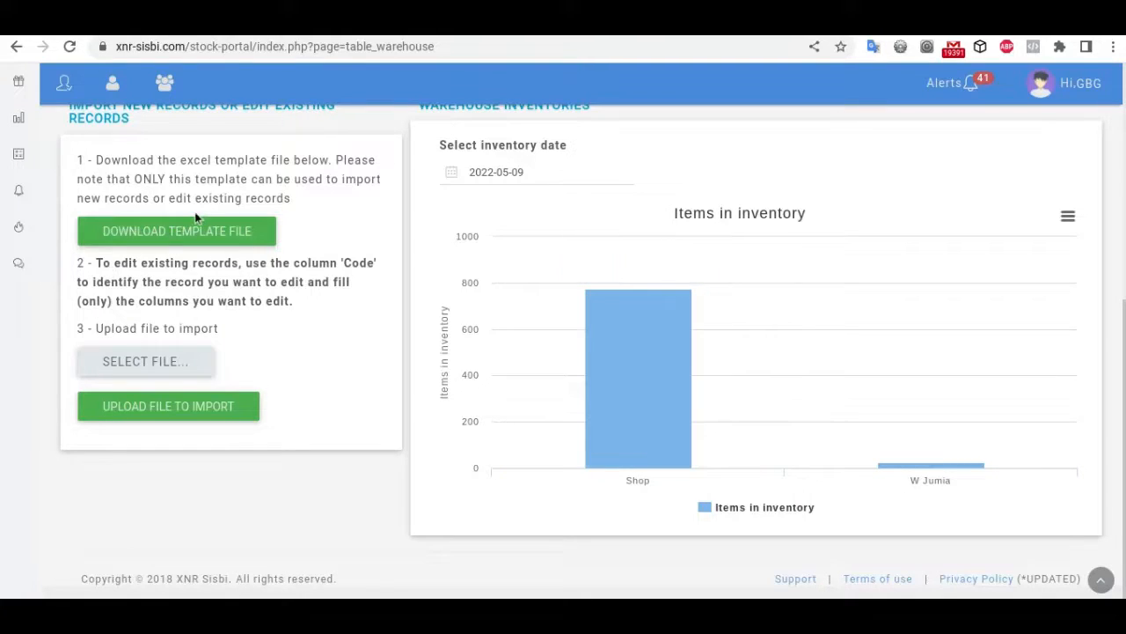
pyautogui.moveTo(931, 463)
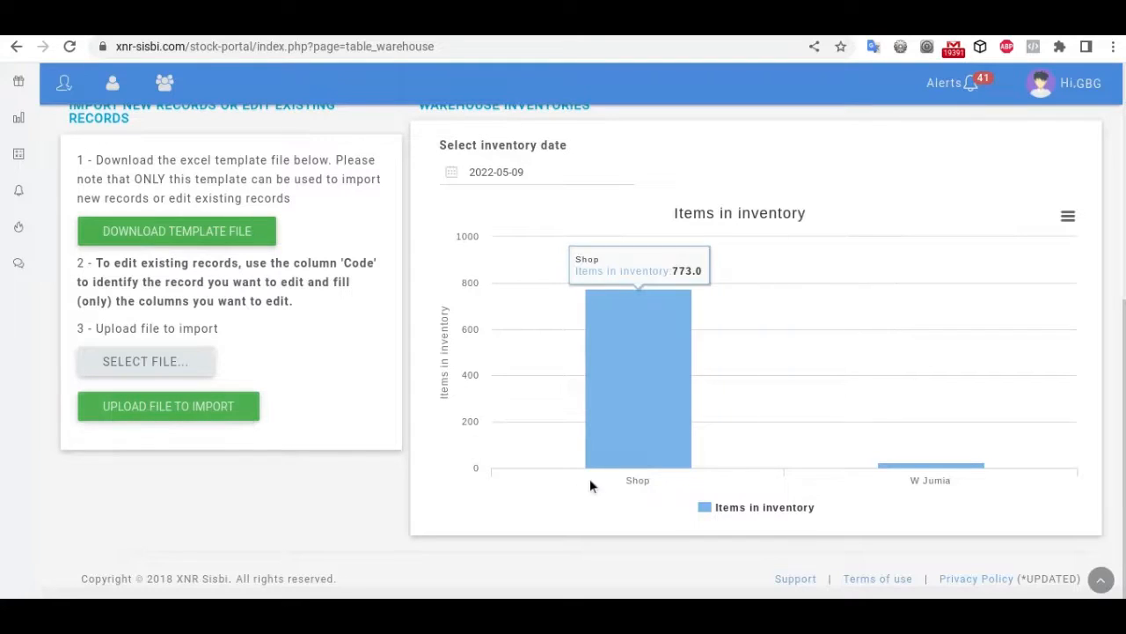
pyautogui.scroll(5, 589, 479)
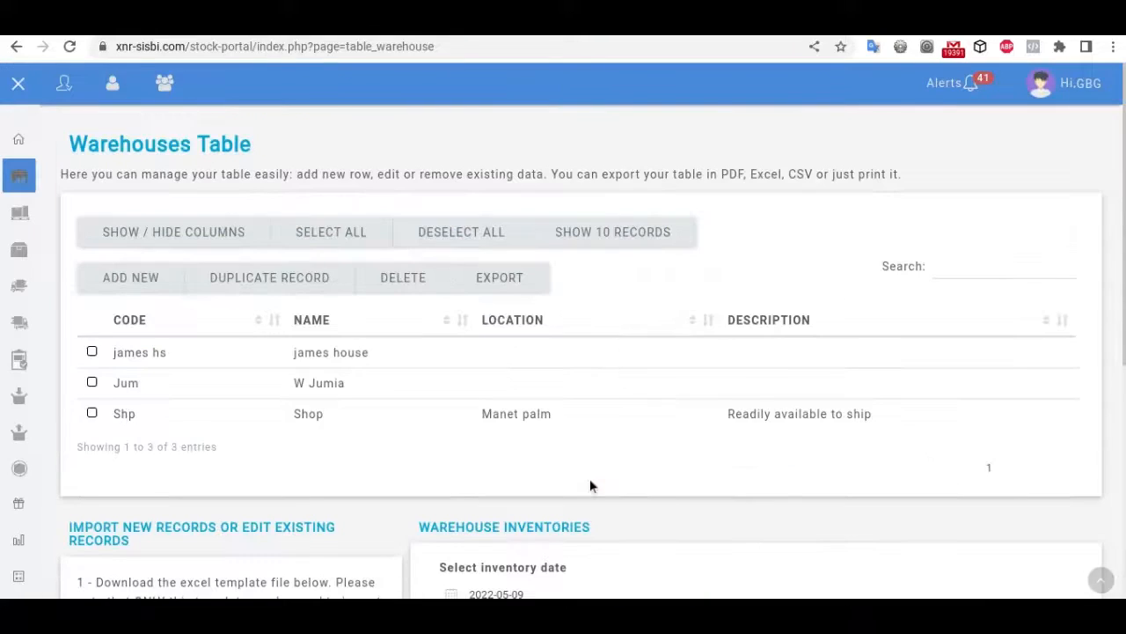
# Step: Browse the 14-entry Product types table down to its chart, where Necklace leads with about 320 items
pyautogui.click(19, 213)
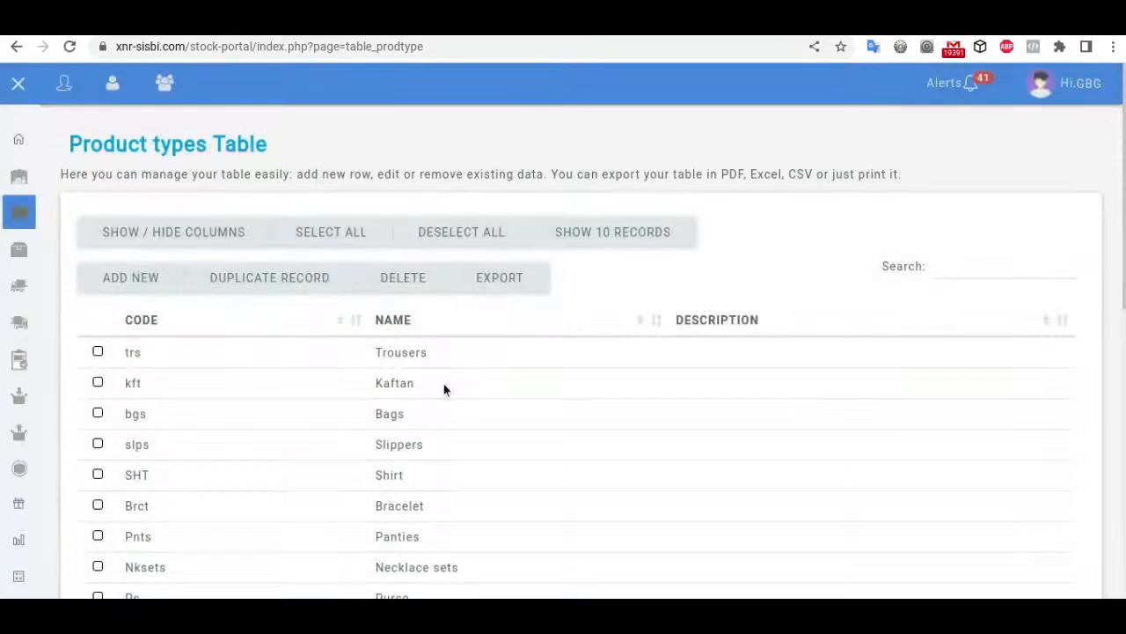
pyautogui.scroll(-5, 443, 382)
pyautogui.scroll(5, 444, 383)
pyautogui.scroll(-2, 460, 498)
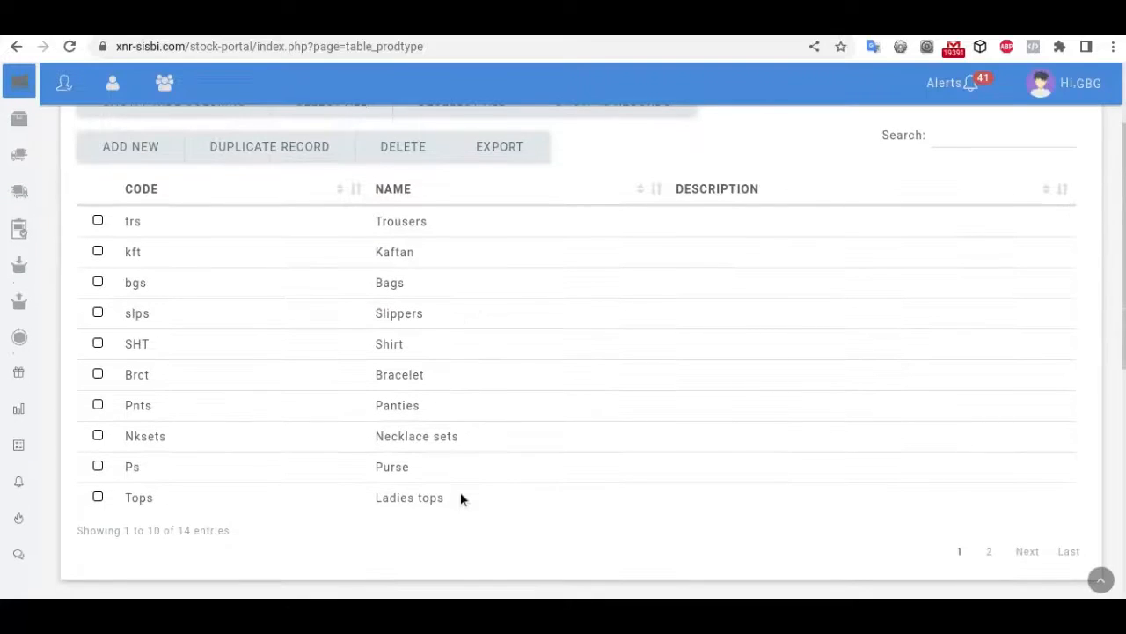
pyautogui.scroll(-1, 460, 498)
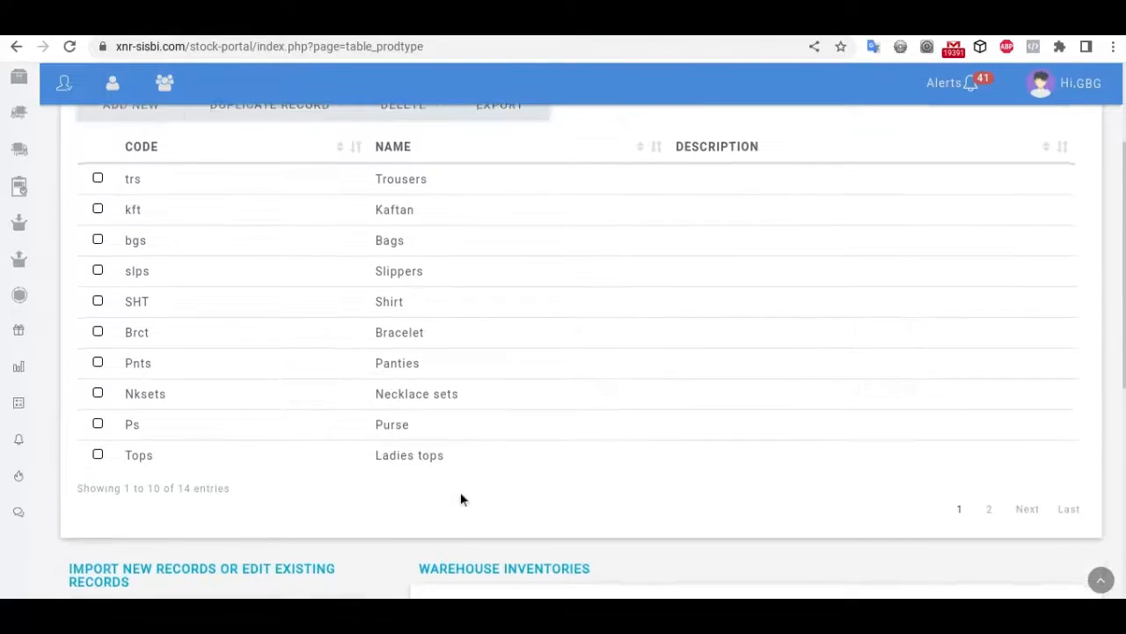
pyautogui.scroll(2, 460, 498)
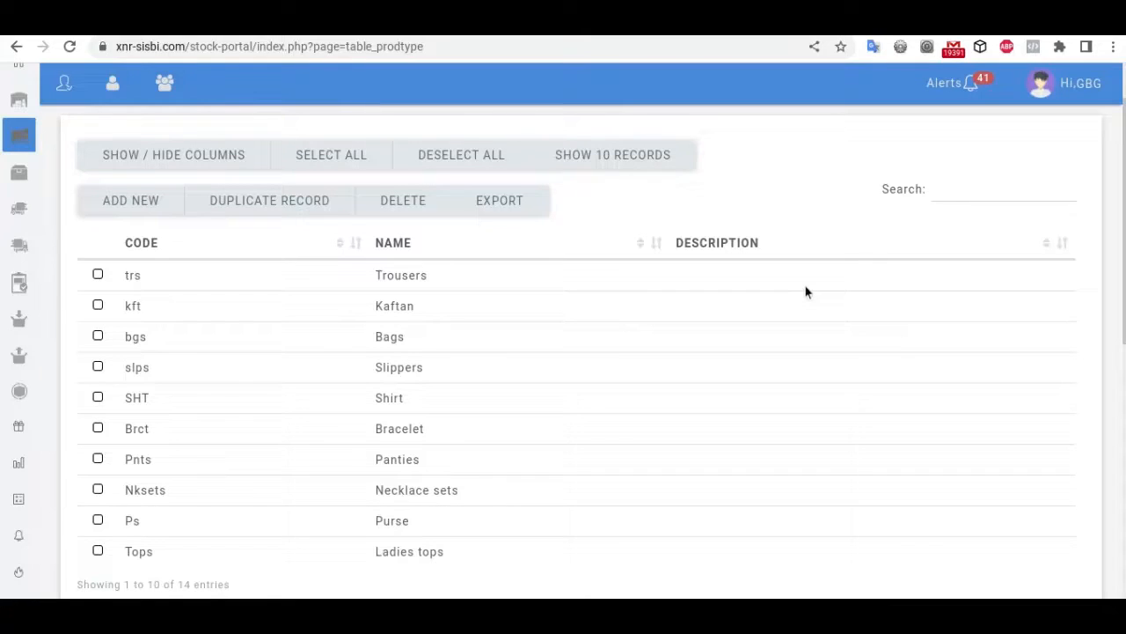
pyautogui.scroll(-5, 805, 292)
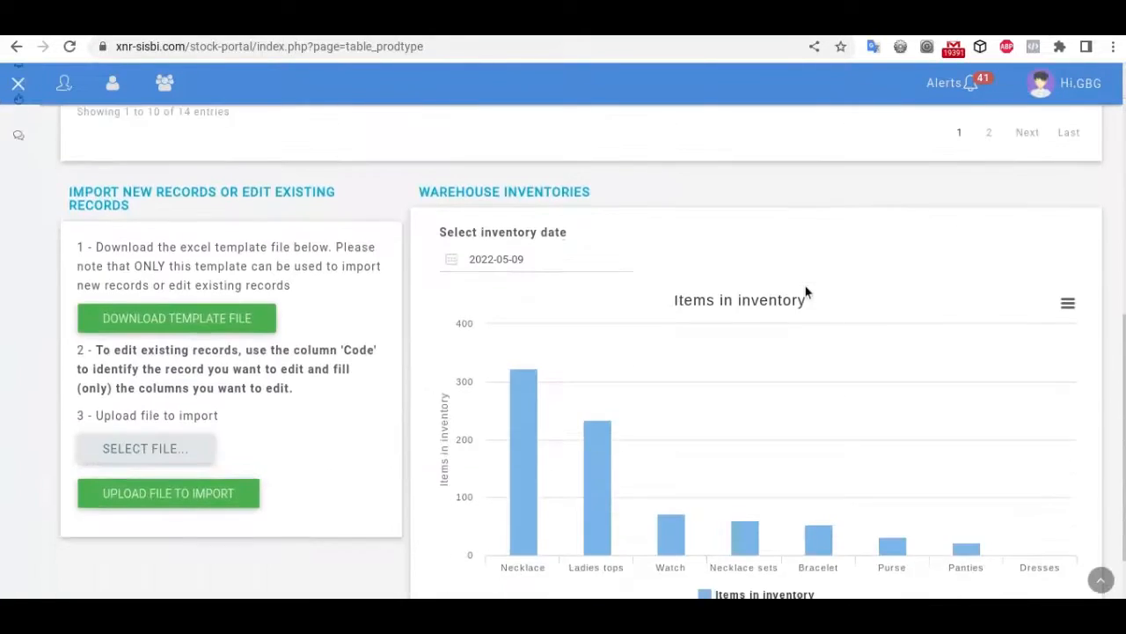
pyautogui.scroll(-1, 806, 292)
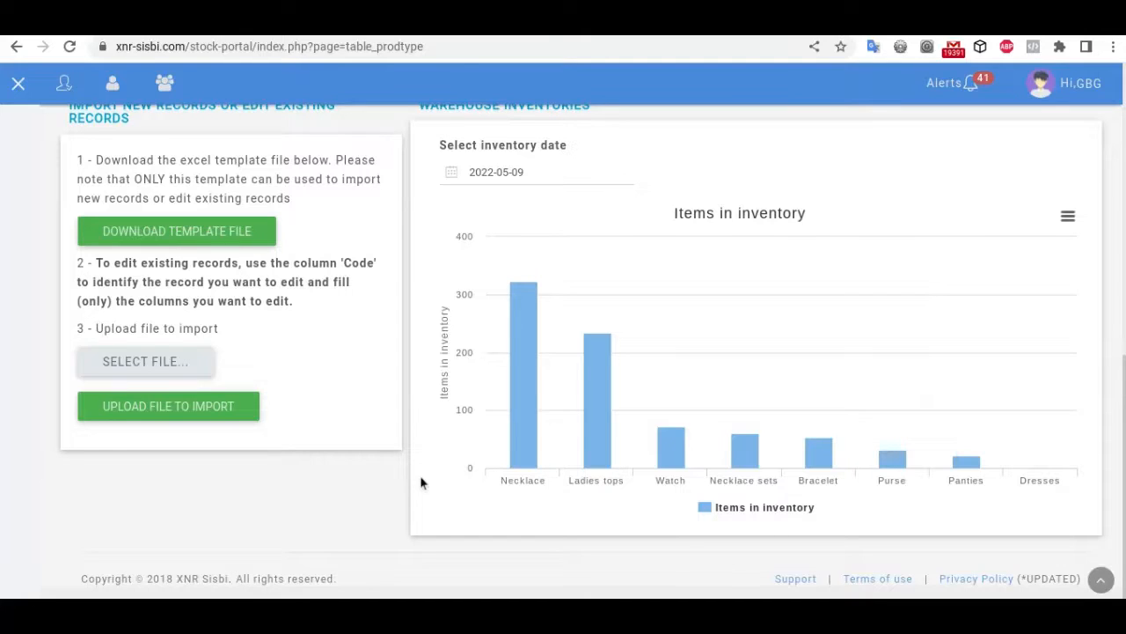
pyautogui.moveTo(518, 394)
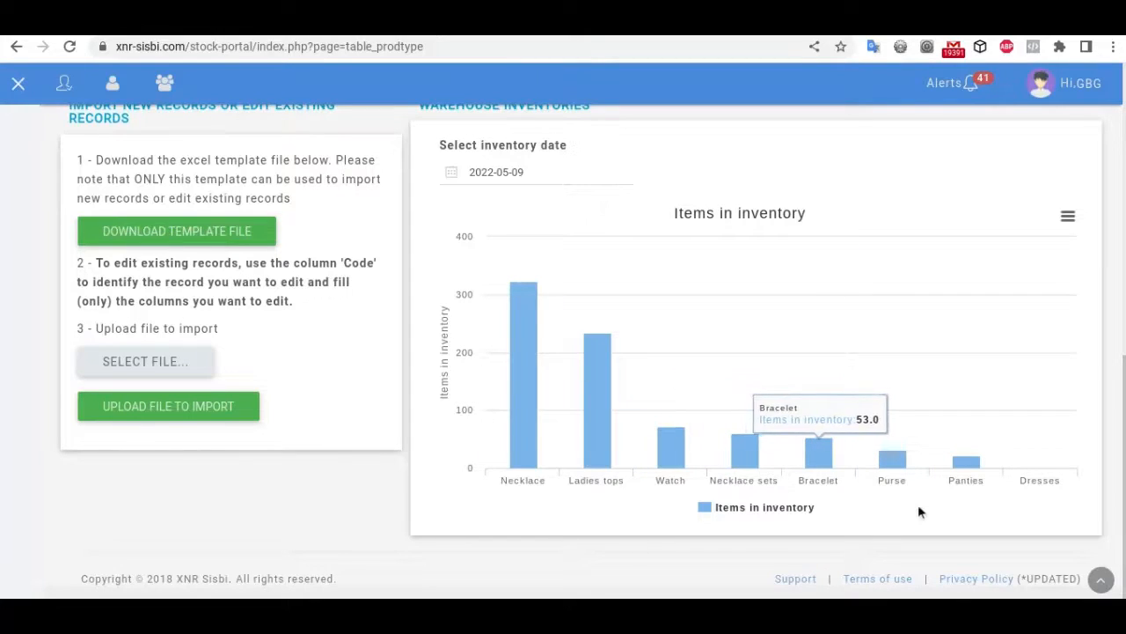
pyautogui.scroll(10, 918, 511)
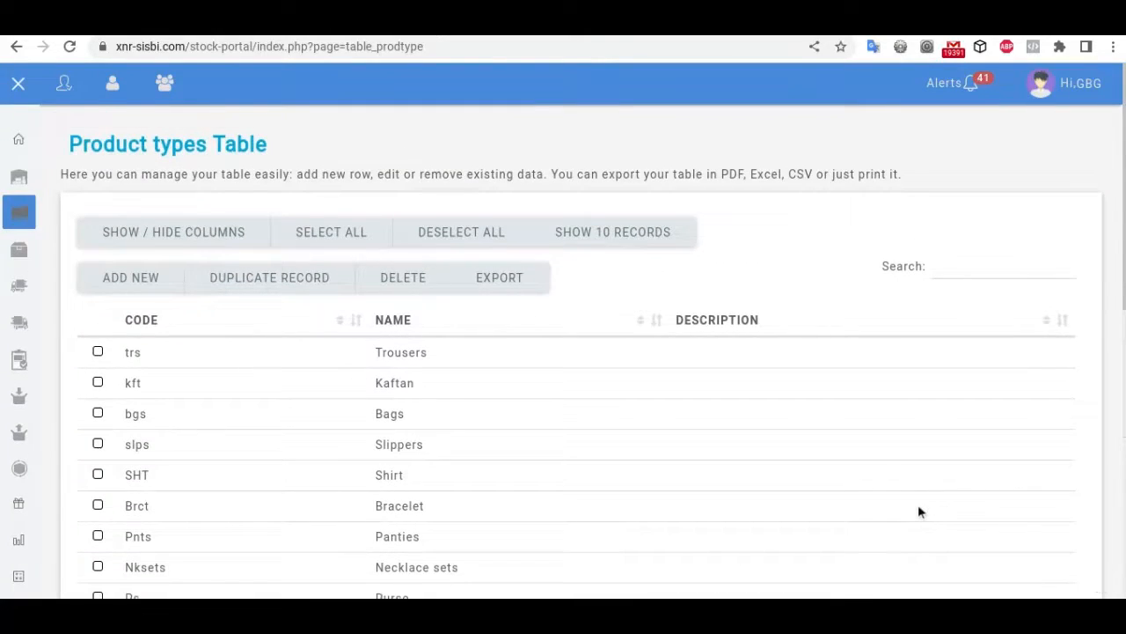
pyautogui.scroll(-4, 921, 511)
pyautogui.scroll(5, 921, 511)
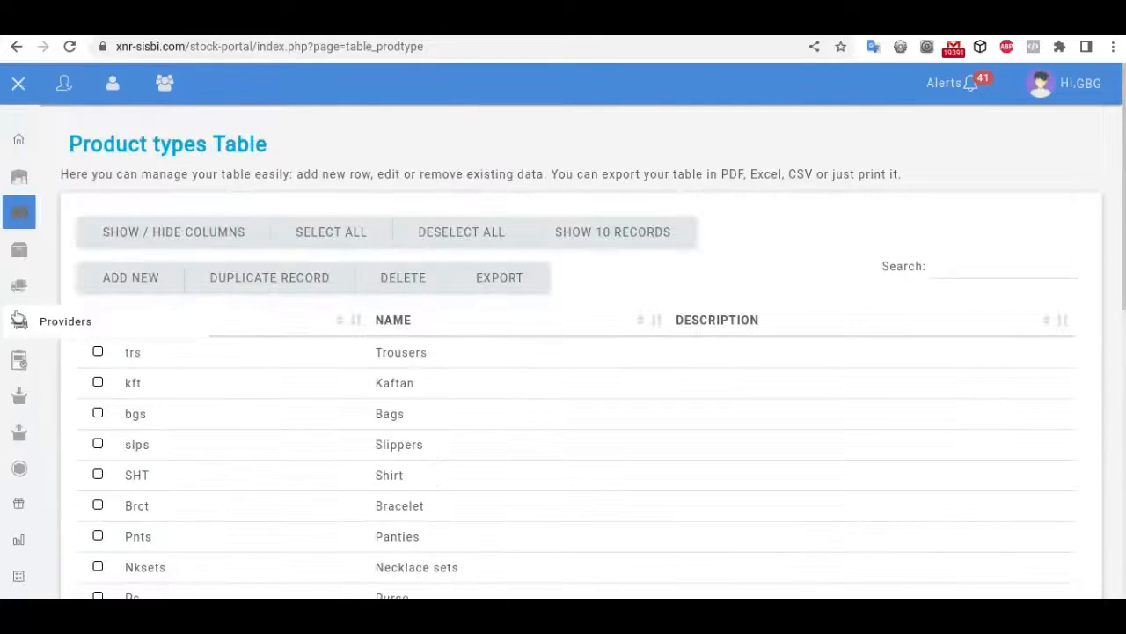
# Step: Browse the Products table's photos, codes, types, barcodes, prices and alert thresholds, starting with Black tank top
pyautogui.click(24, 253)
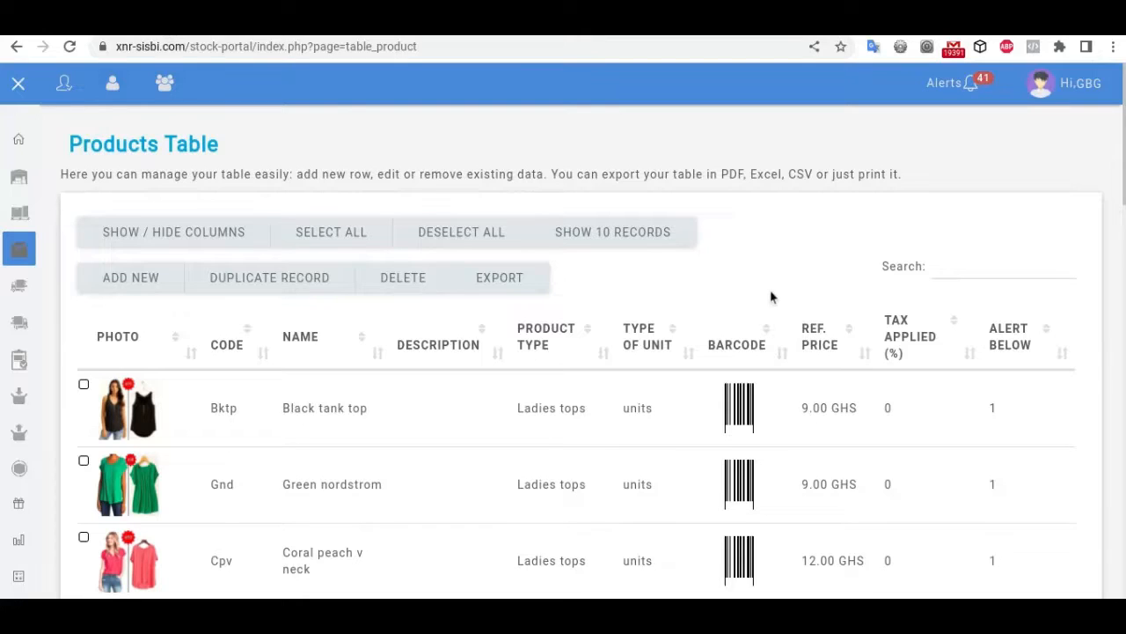
pyautogui.scroll(-3, 963, 364)
pyautogui.scroll(3, 963, 360)
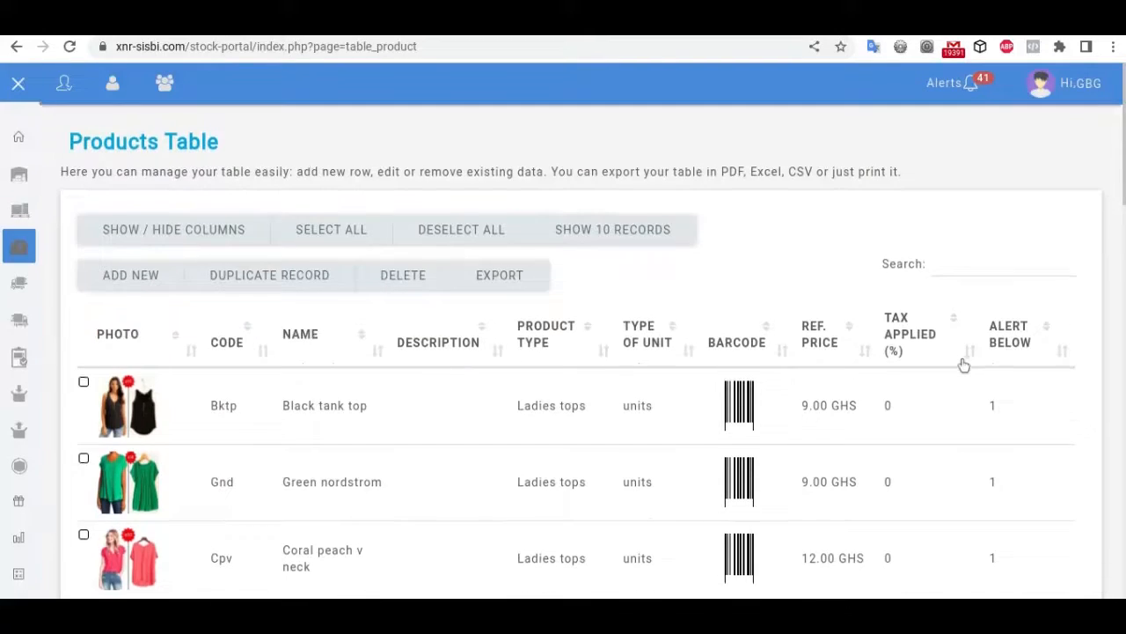
pyautogui.scroll(-3, 964, 364)
pyautogui.scroll(-1, 964, 364)
pyautogui.scroll(4, 963, 365)
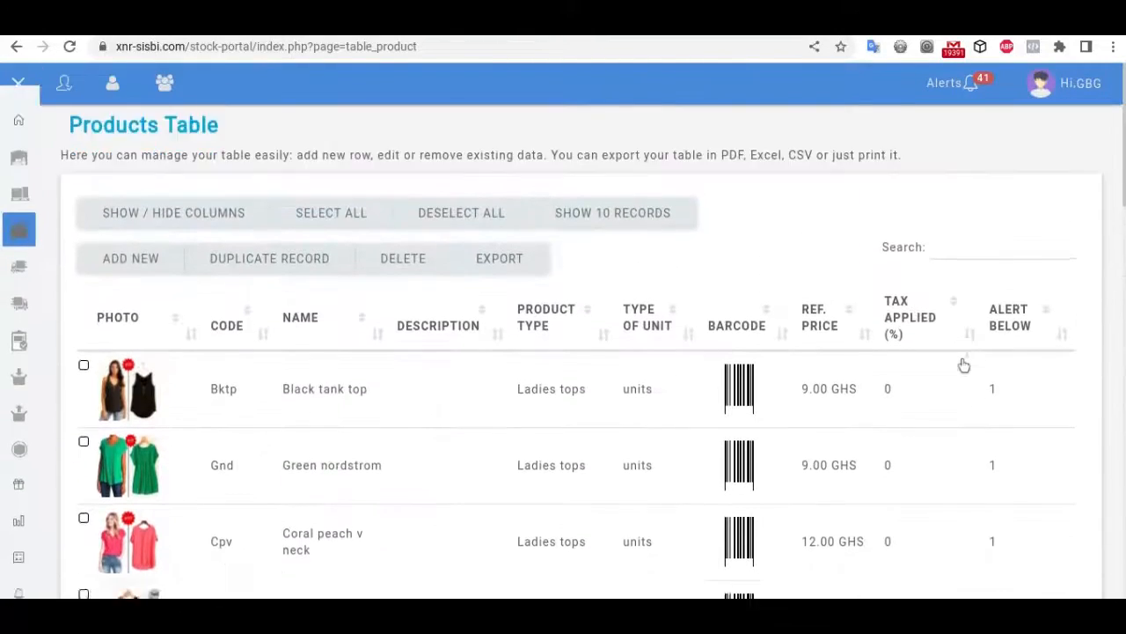
pyautogui.scroll(-2, 963, 364)
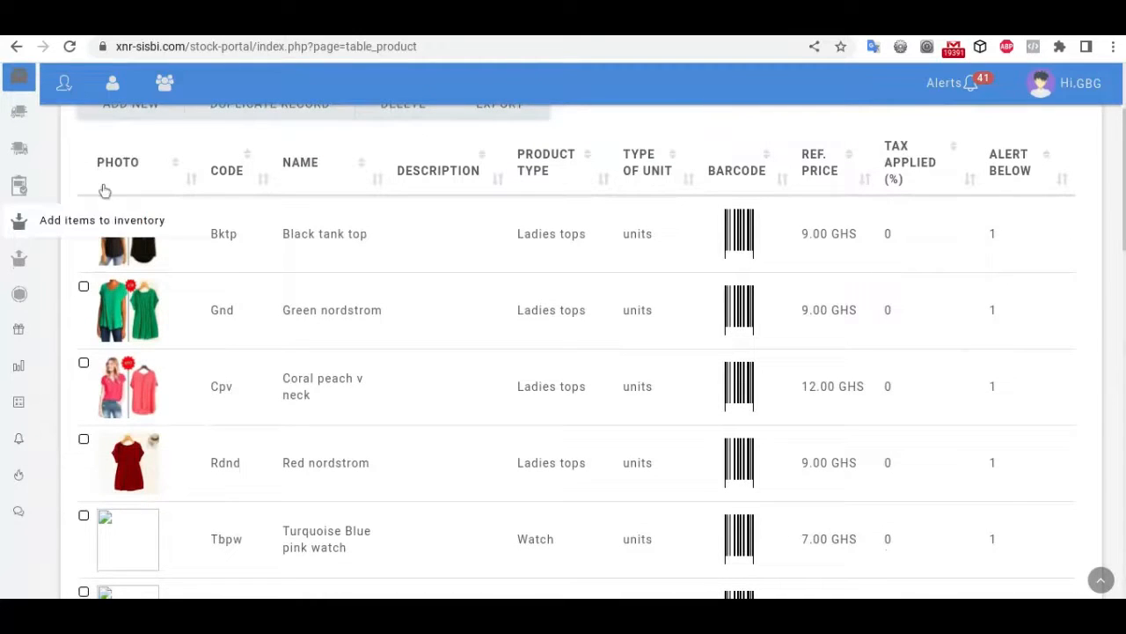
pyautogui.scroll(-5, 212, 290)
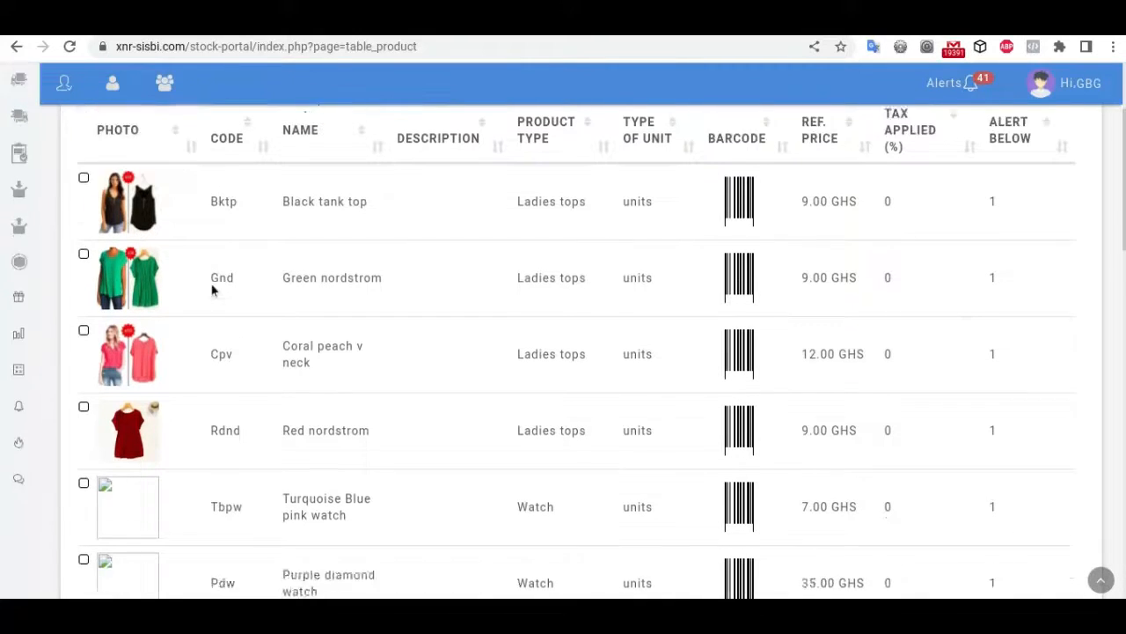
pyautogui.scroll(4, 212, 291)
pyautogui.scroll(1, 212, 290)
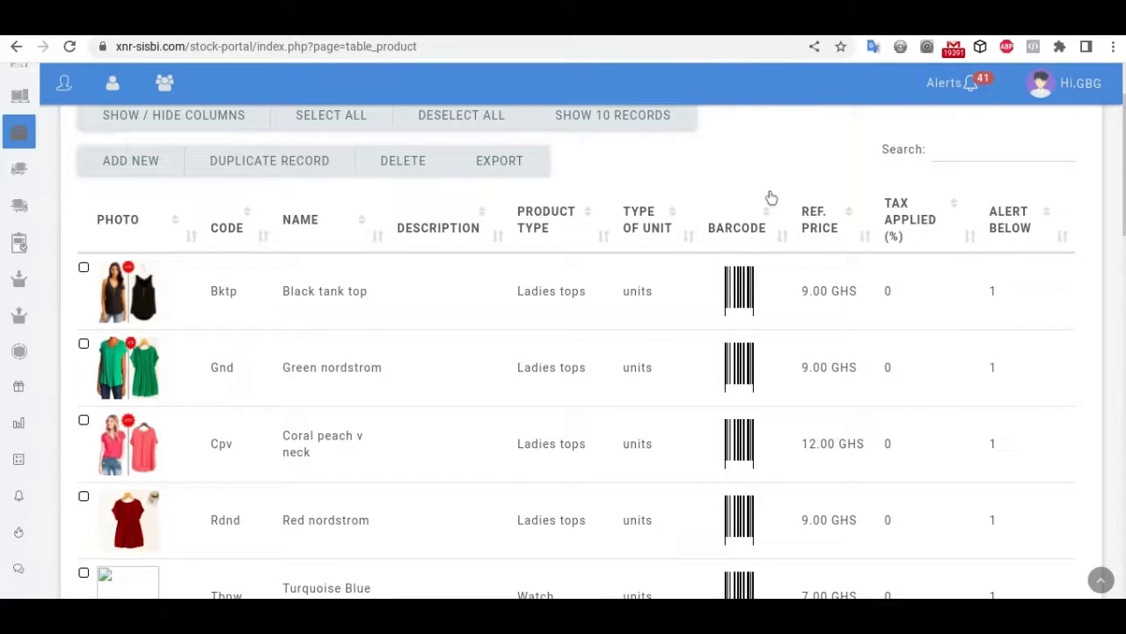
pyautogui.scroll(-1, 870, 523)
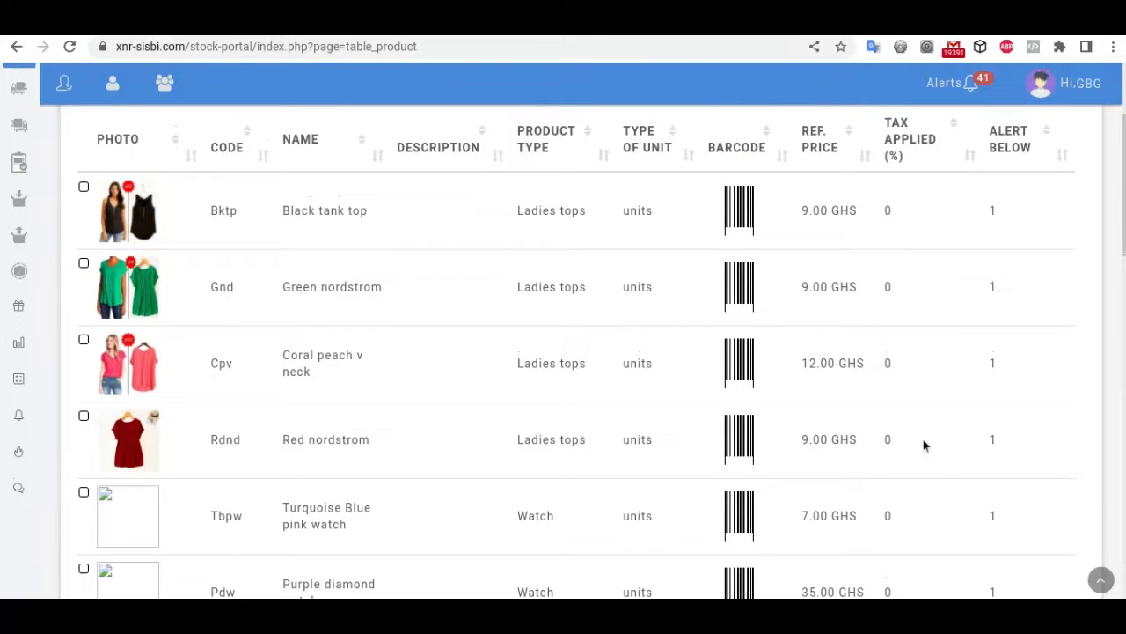
# Step: Sort products by Alert Below, toggling between descending and ascending order
pyautogui.click(1010, 155)
pyautogui.click(1010, 153)
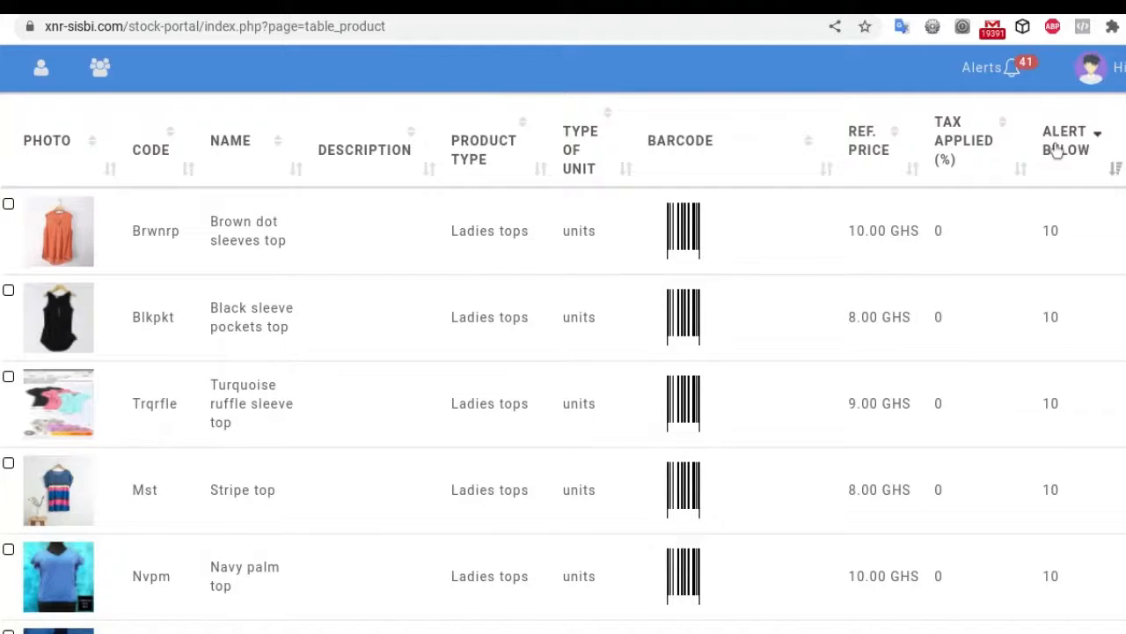
pyautogui.click(1056, 151)
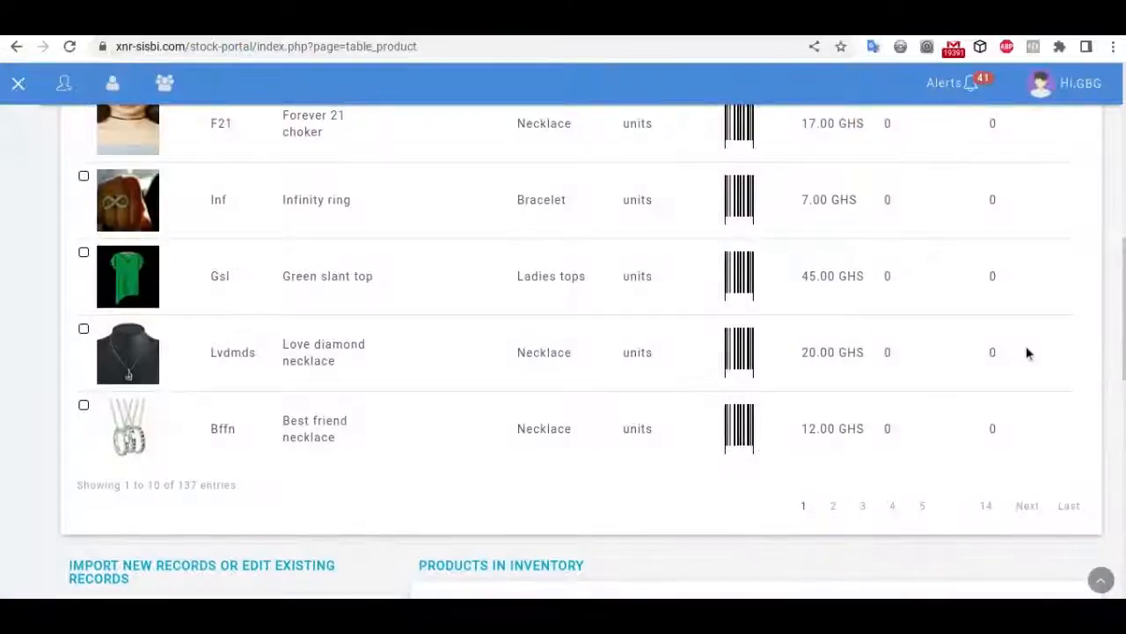
# Step: Scroll through the 137 product rows down to the Items in inventory chart and back to the top
pyautogui.scroll(-2, 1026, 352)
pyautogui.scroll(-2, 1026, 352)
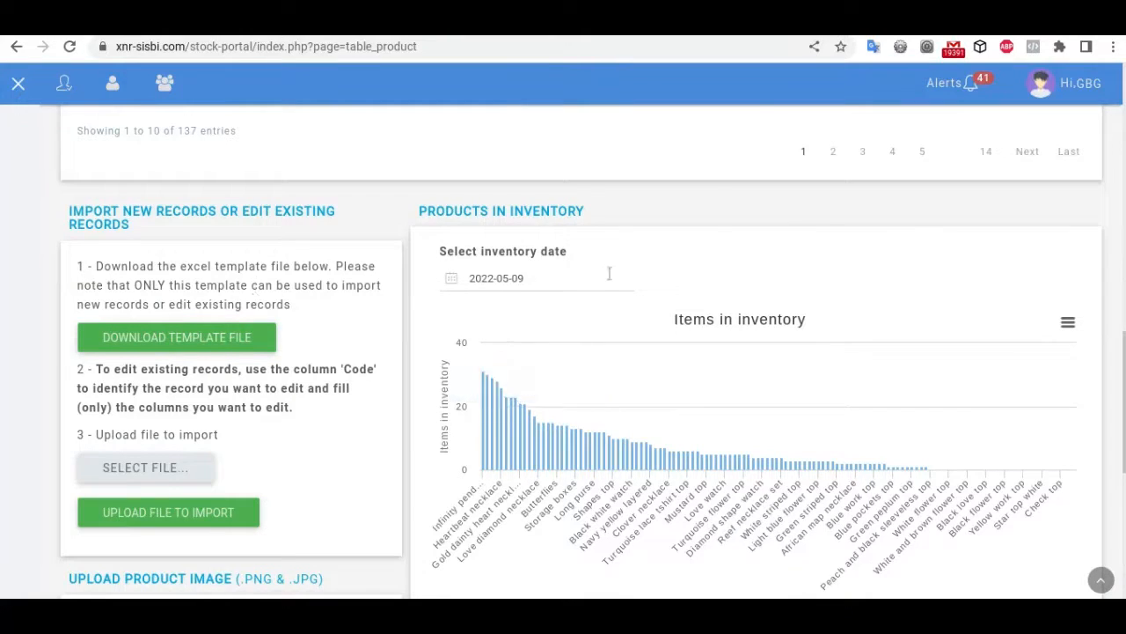
pyautogui.scroll(4, 608, 274)
pyautogui.scroll(-4, 608, 274)
pyautogui.scroll(-2, 609, 274)
pyautogui.scroll(7, 608, 274)
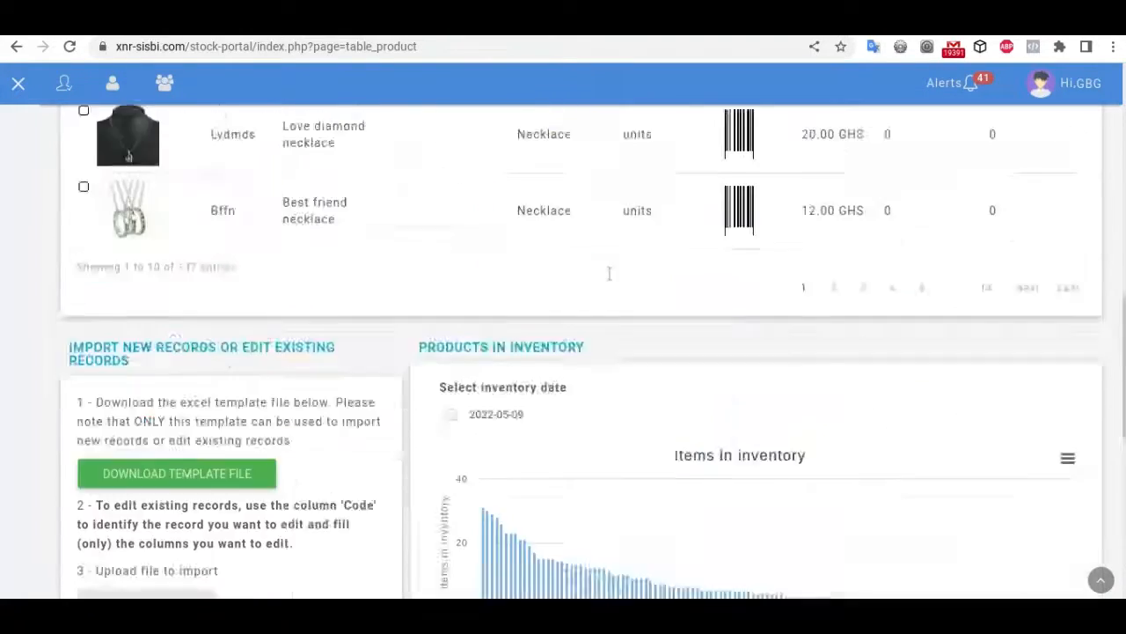
pyautogui.scroll(-5, 608, 273)
pyautogui.scroll(2, 608, 274)
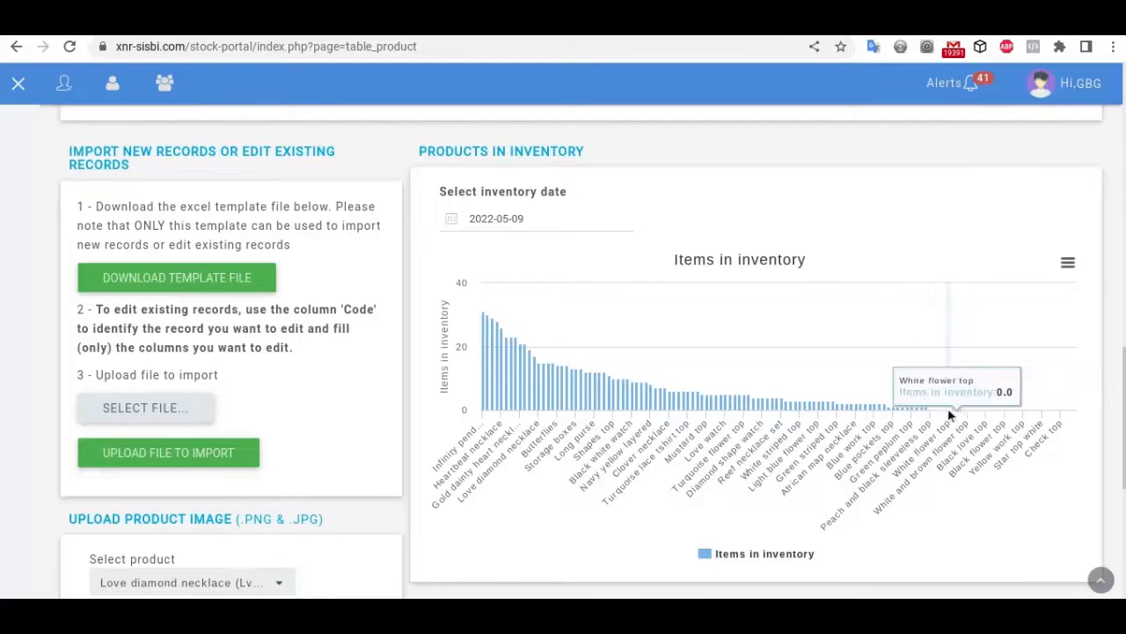
pyautogui.scroll(-1, 760, 521)
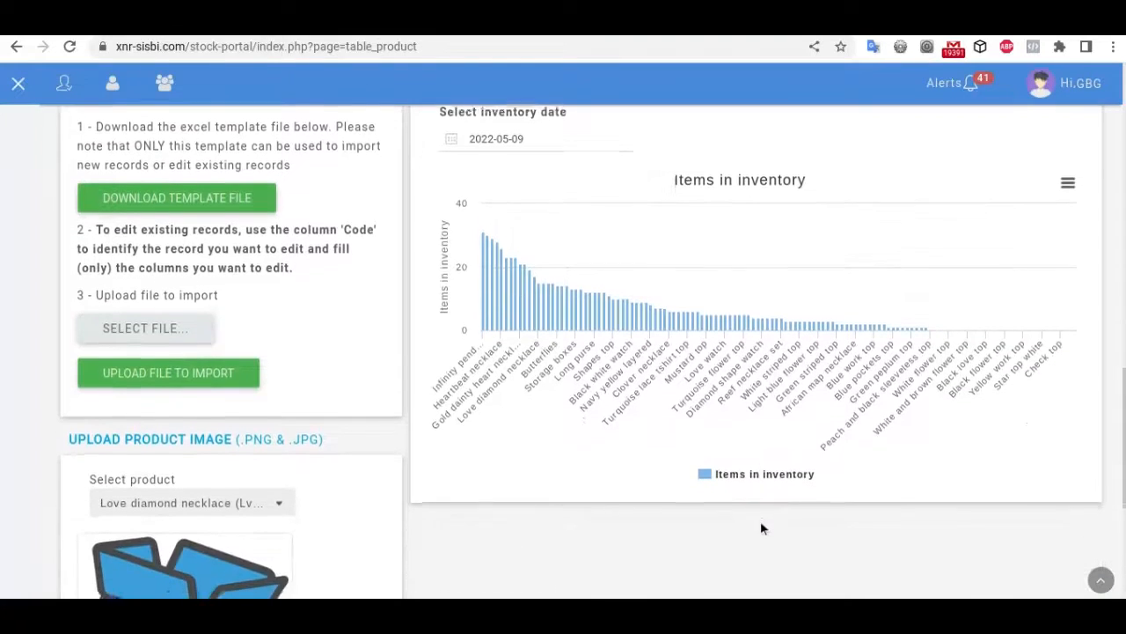
pyautogui.scroll(-1, 762, 528)
pyautogui.scroll(5, 762, 528)
pyautogui.scroll(-1, 763, 528)
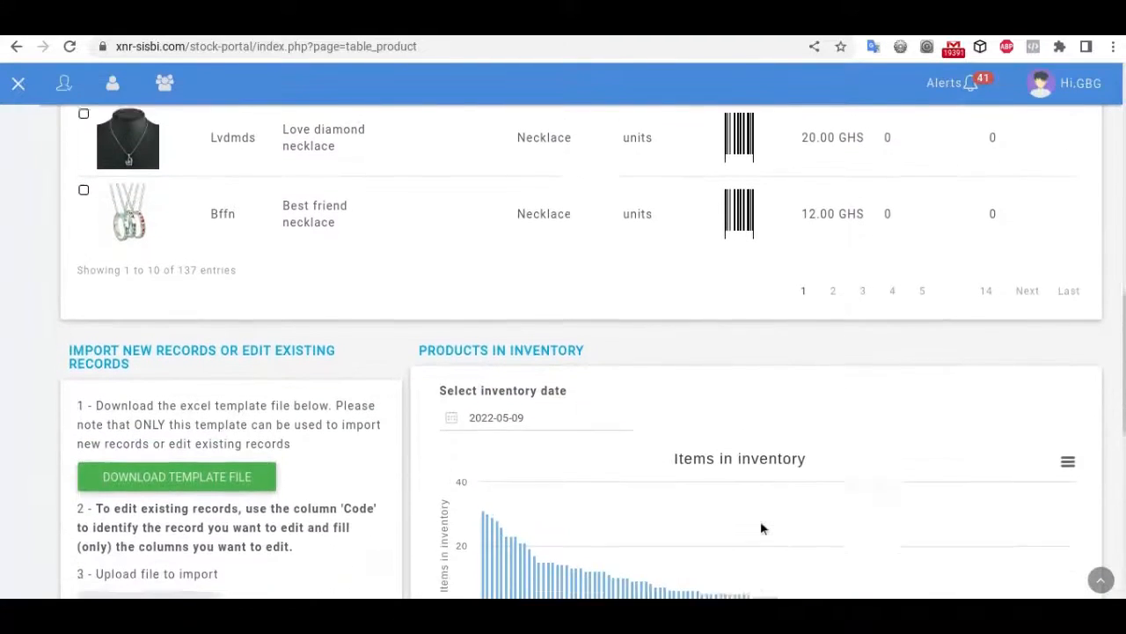
pyautogui.scroll(-2, 762, 528)
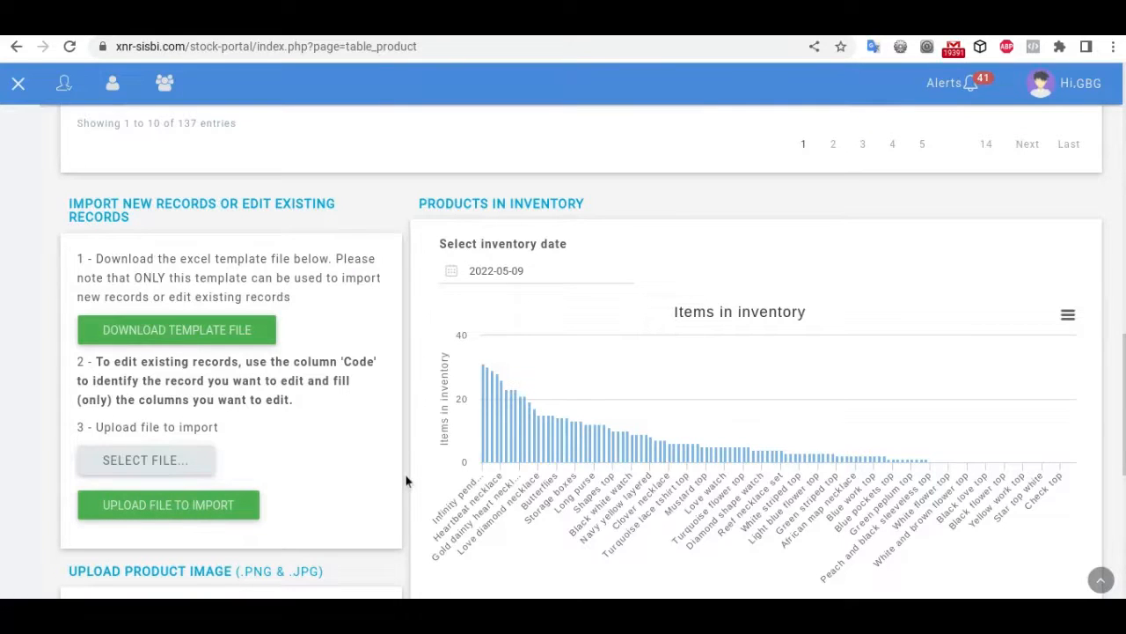
pyautogui.scroll(10, 802, 405)
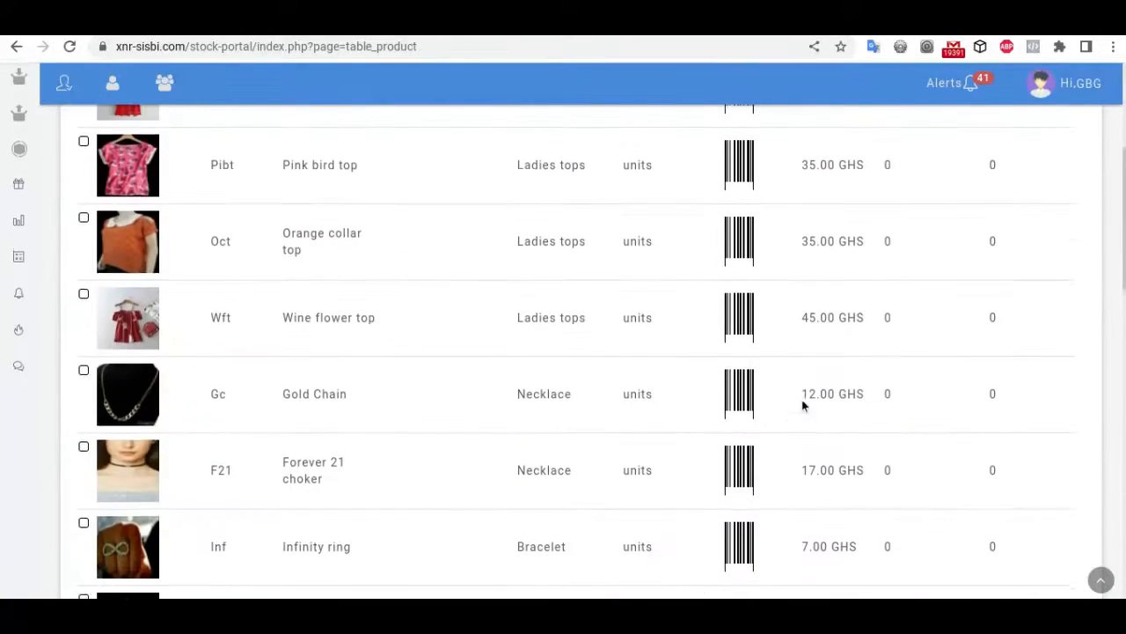
pyautogui.scroll(-2, 803, 405)
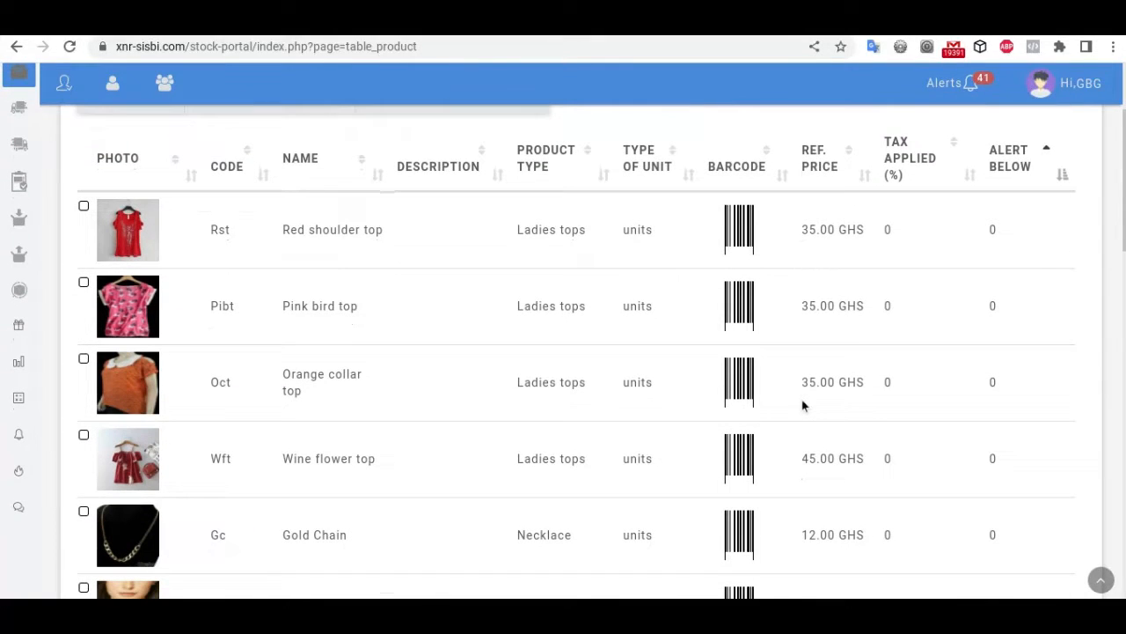
pyautogui.scroll(-1, 803, 405)
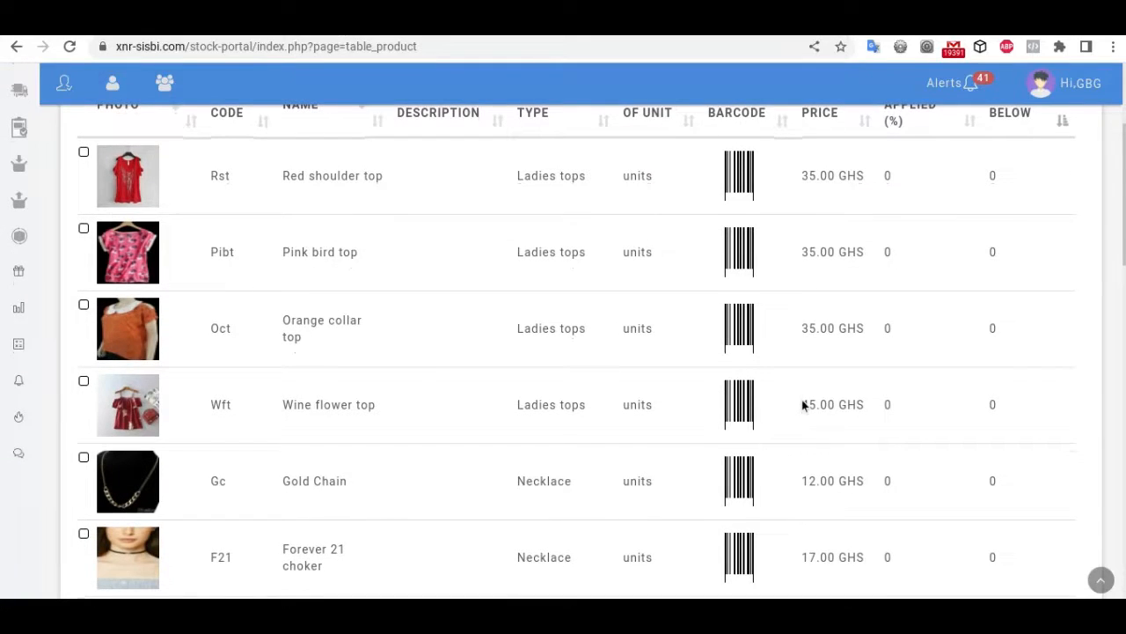
pyautogui.scroll(-10, 803, 405)
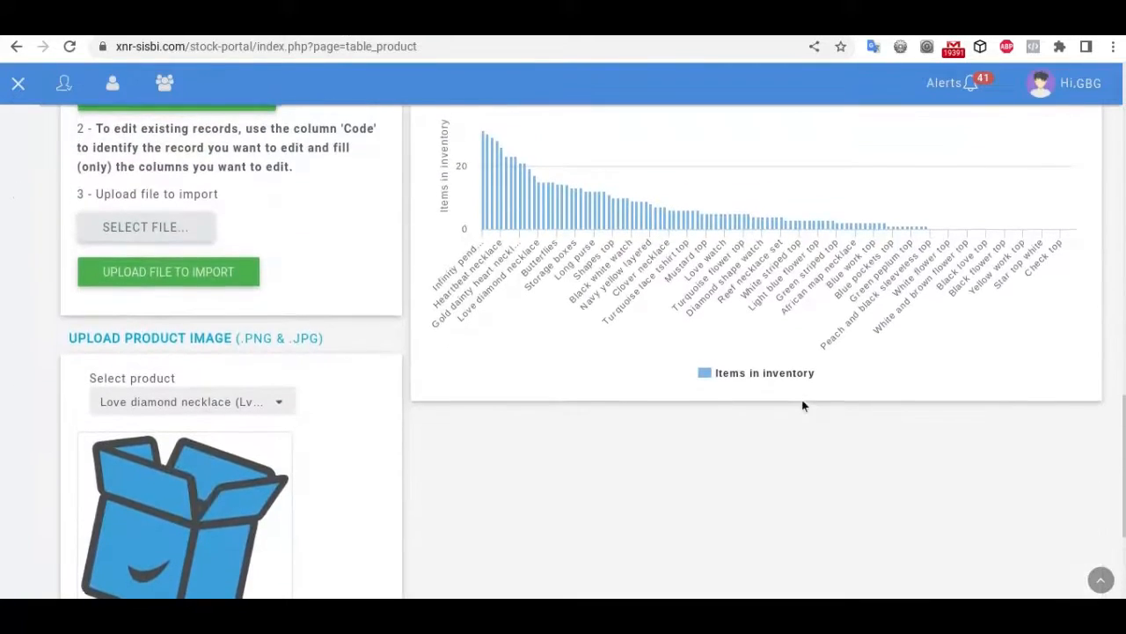
pyautogui.scroll(2, 803, 405)
pyautogui.scroll(3, 802, 405)
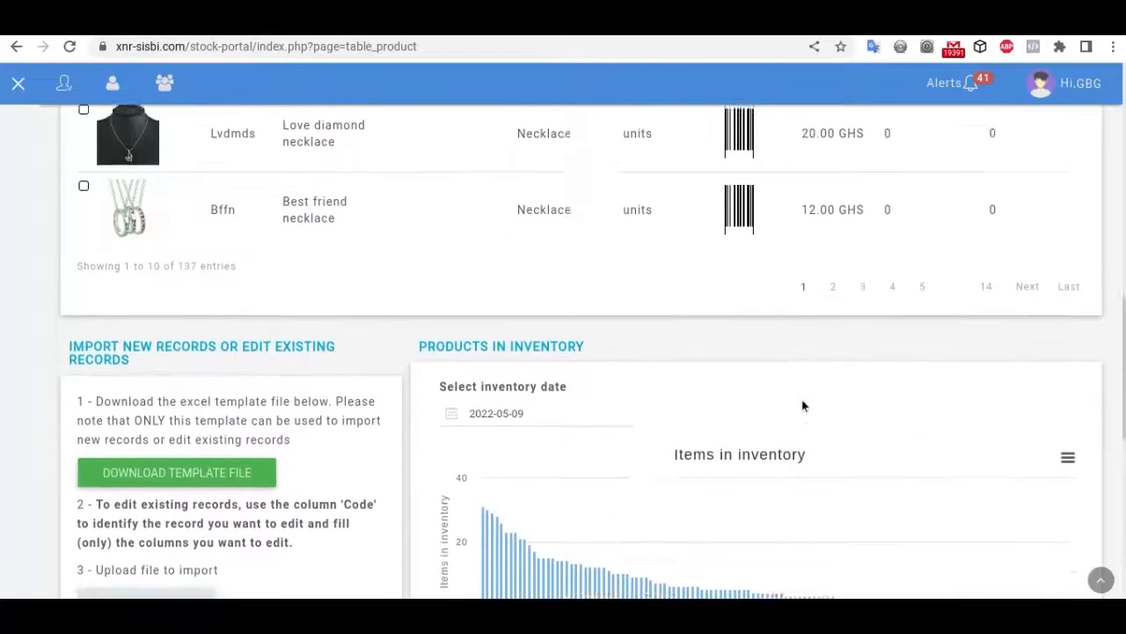
pyautogui.scroll(3, 802, 405)
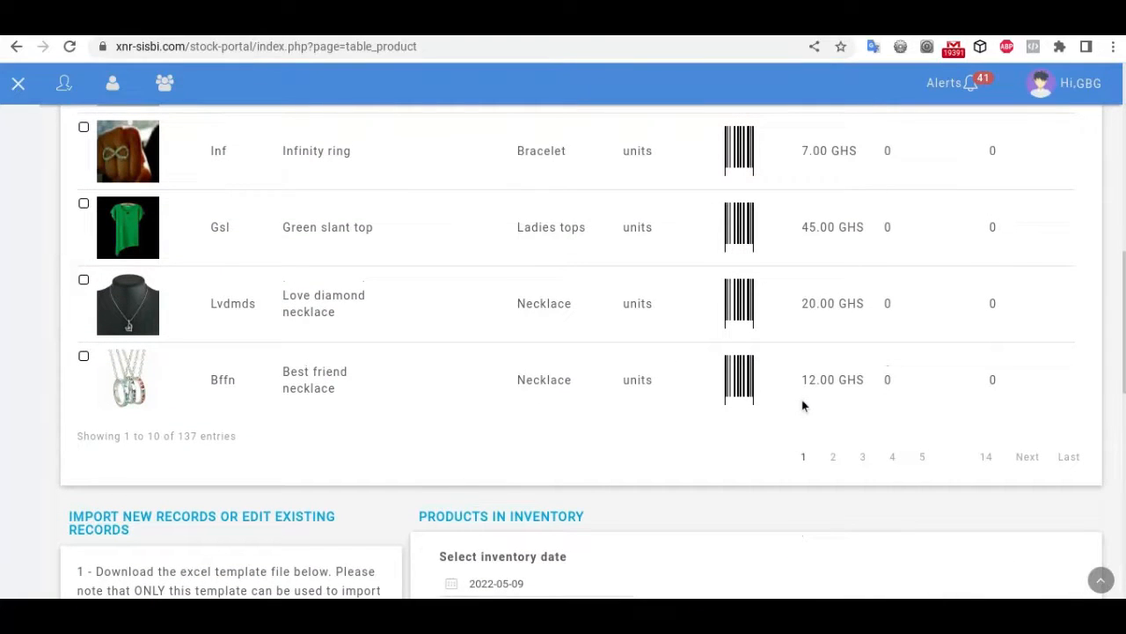
pyautogui.scroll(8, 803, 405)
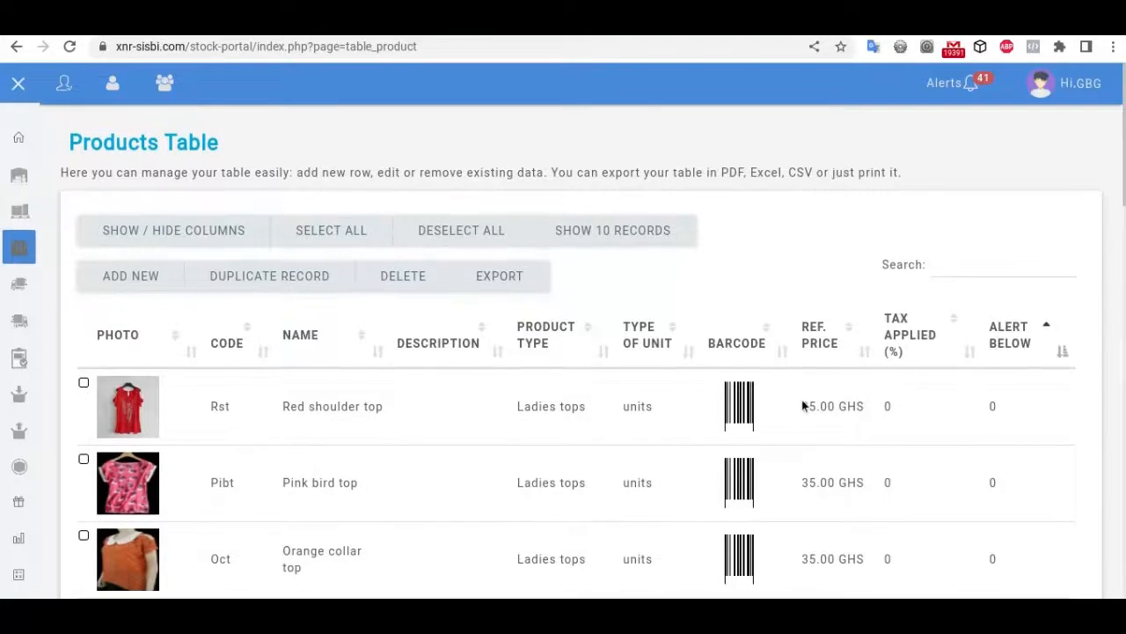
pyautogui.scroll(-5, 802, 404)
pyautogui.scroll(6, 803, 405)
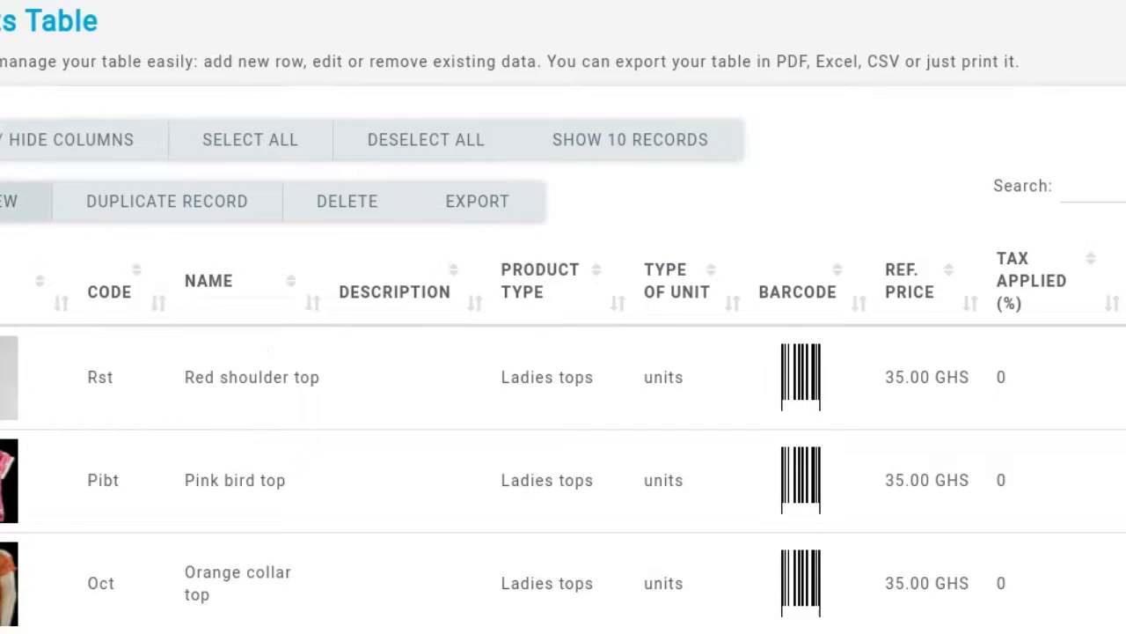
pyautogui.click(8, 200)
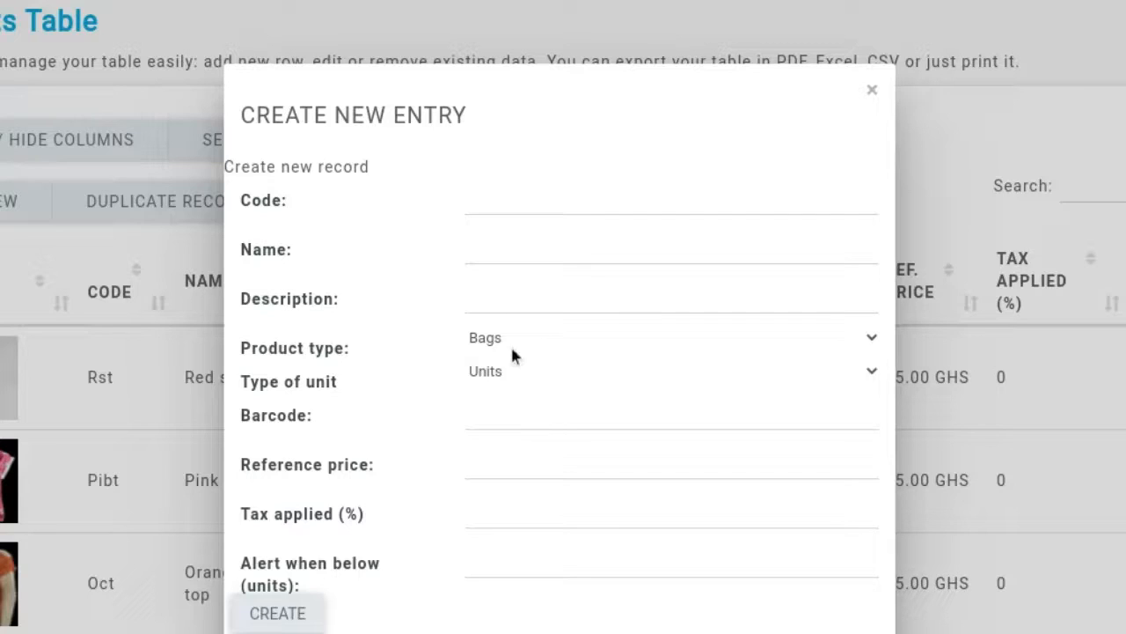
pyautogui.click(874, 342)
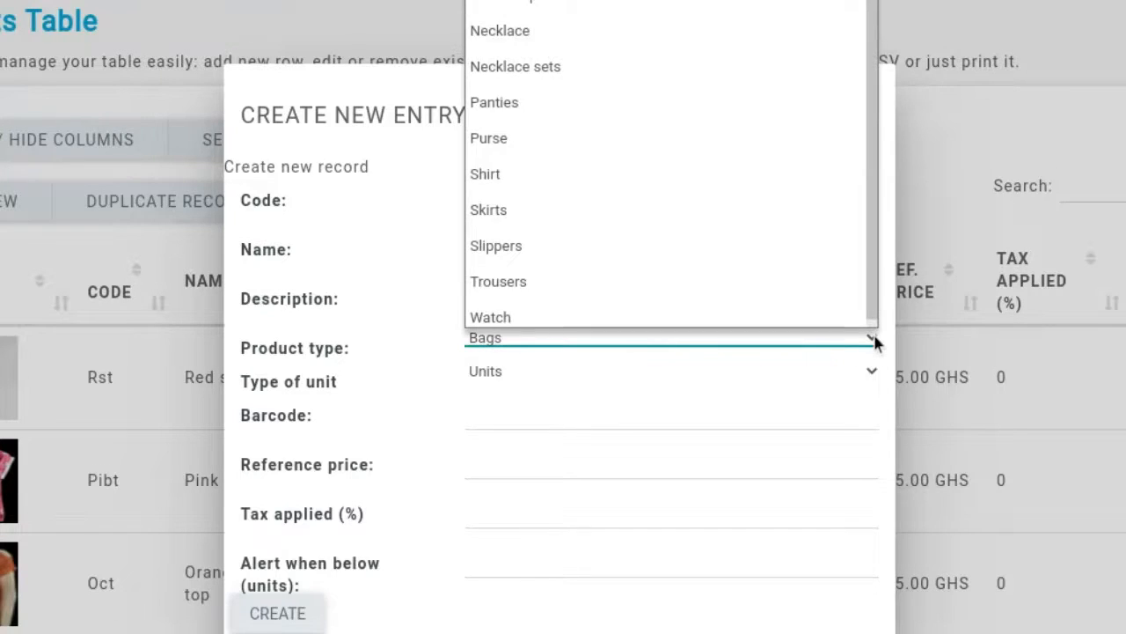
pyautogui.click(876, 341)
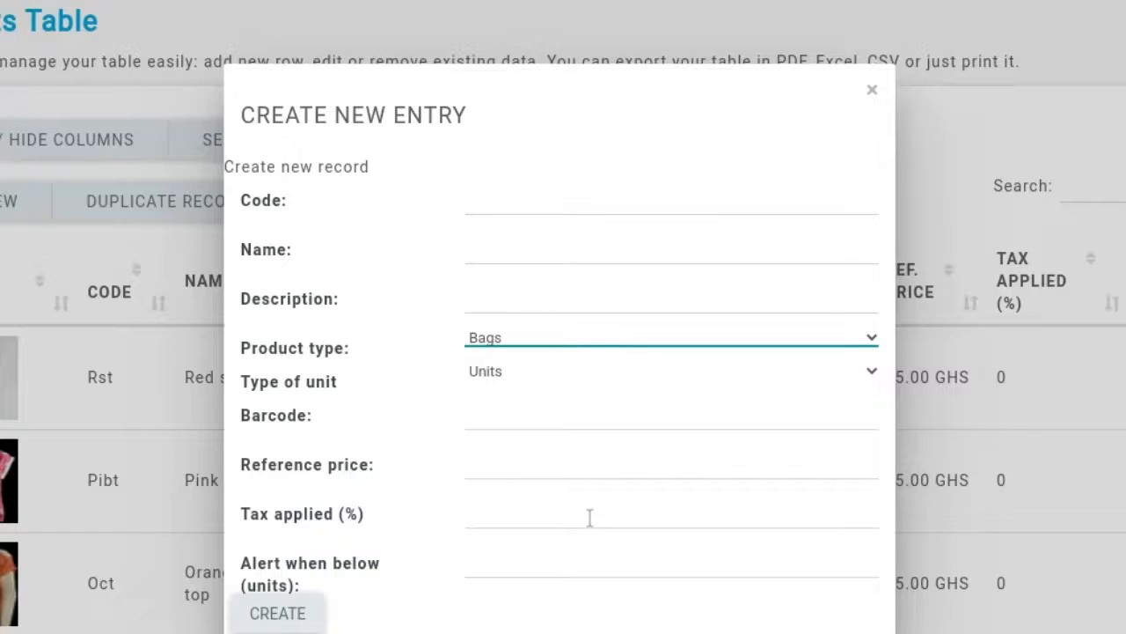
pyautogui.scroll(-1, 612, 582)
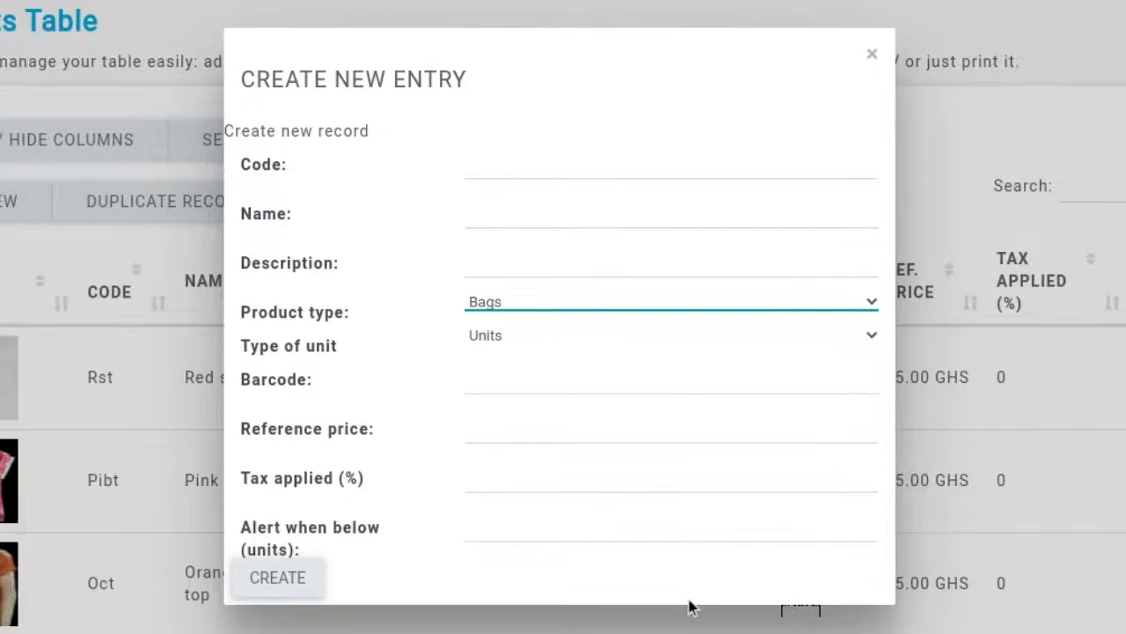
pyautogui.click(872, 54)
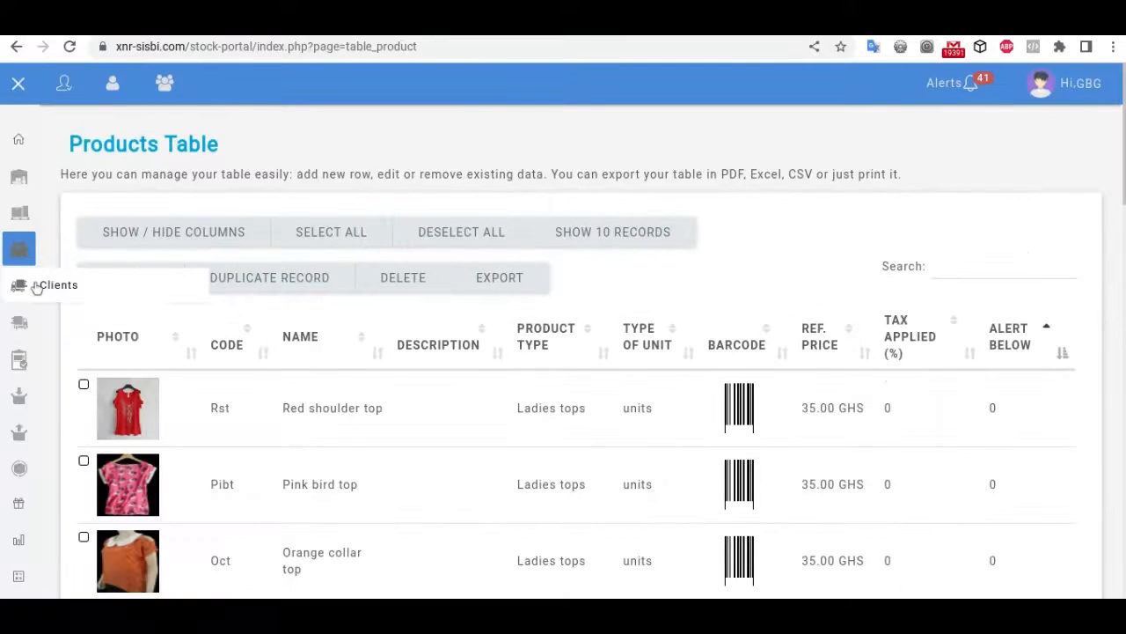
# Step: Show the six-client Clients Table, then review its import section and Sells per Client chart
pyautogui.click(21, 287)
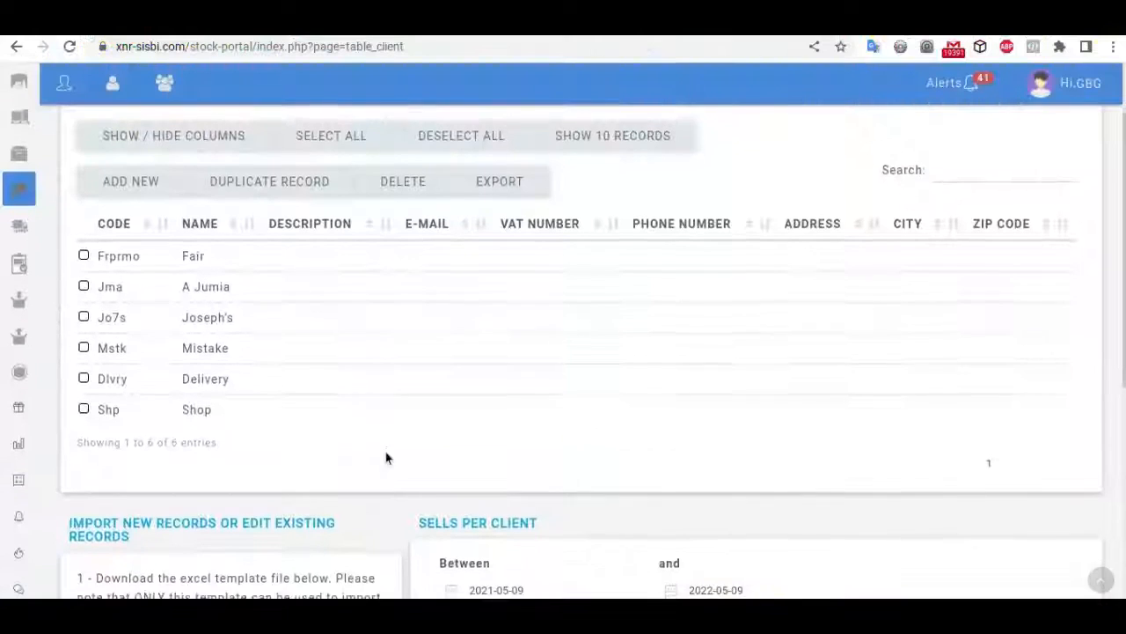
pyautogui.scroll(-1, 384, 455)
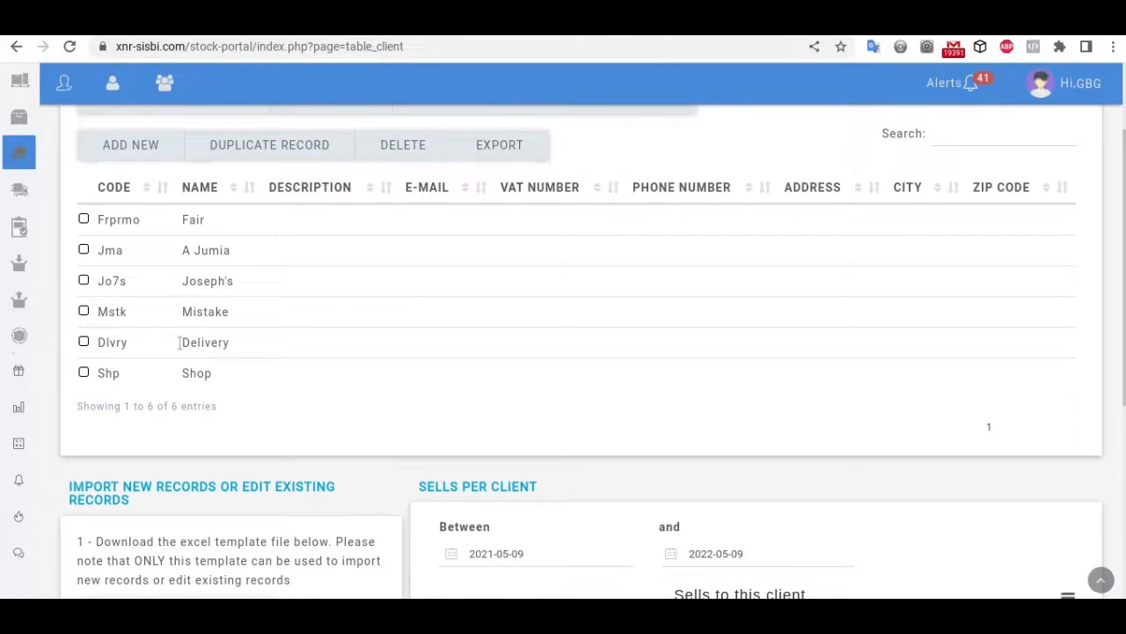
pyautogui.scroll(-4, 523, 392)
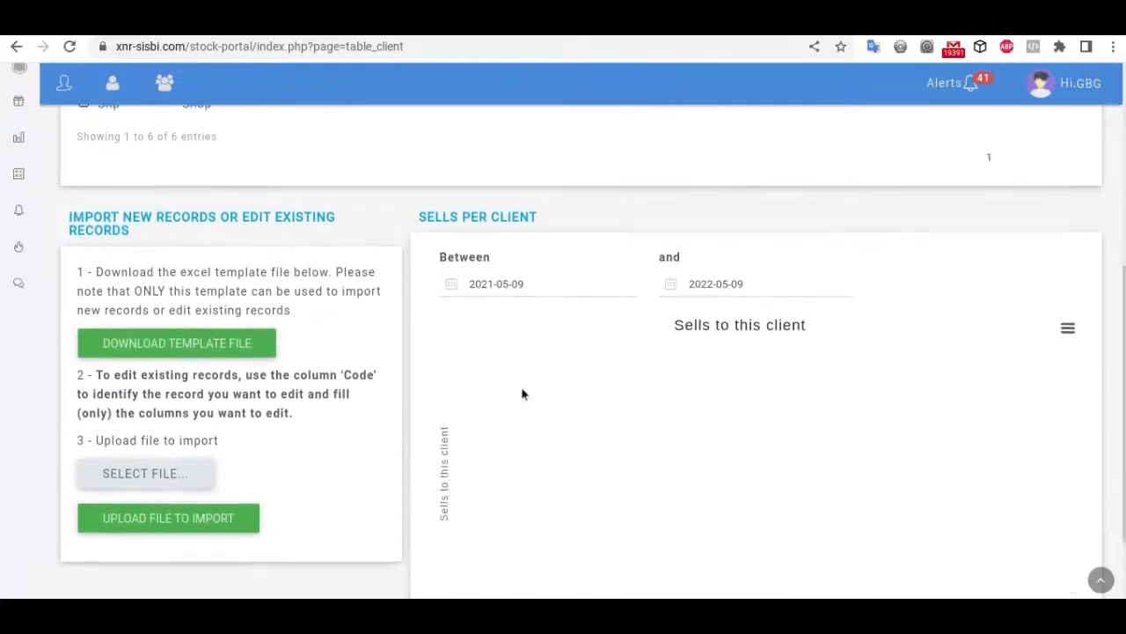
pyautogui.scroll(5, 523, 392)
pyautogui.scroll(-5, 523, 392)
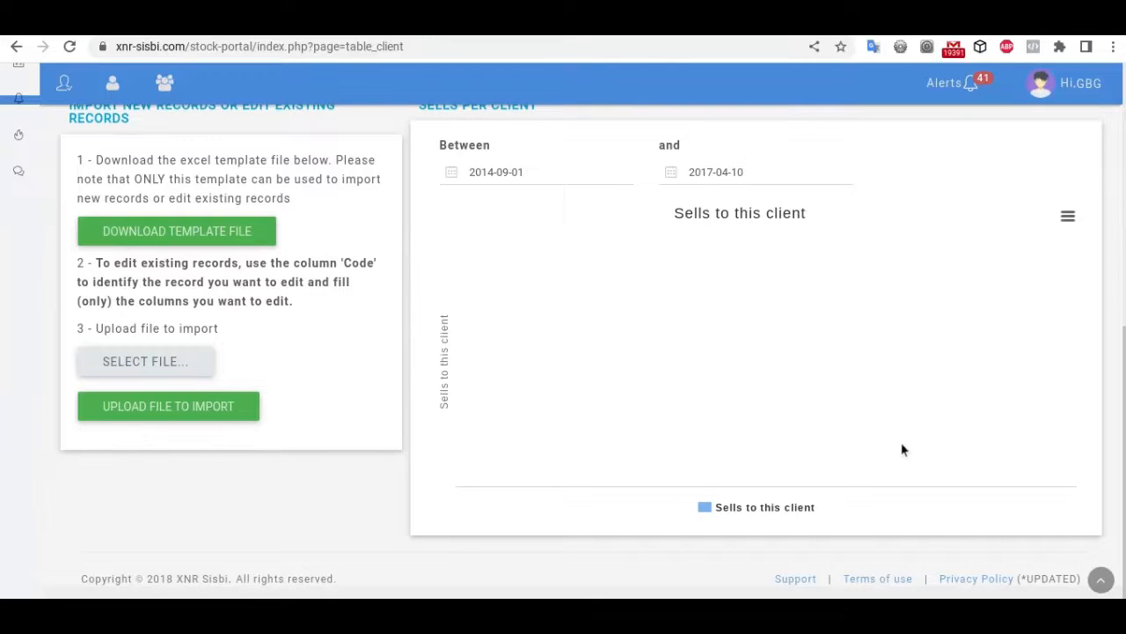
pyautogui.scroll(6, 948, 505)
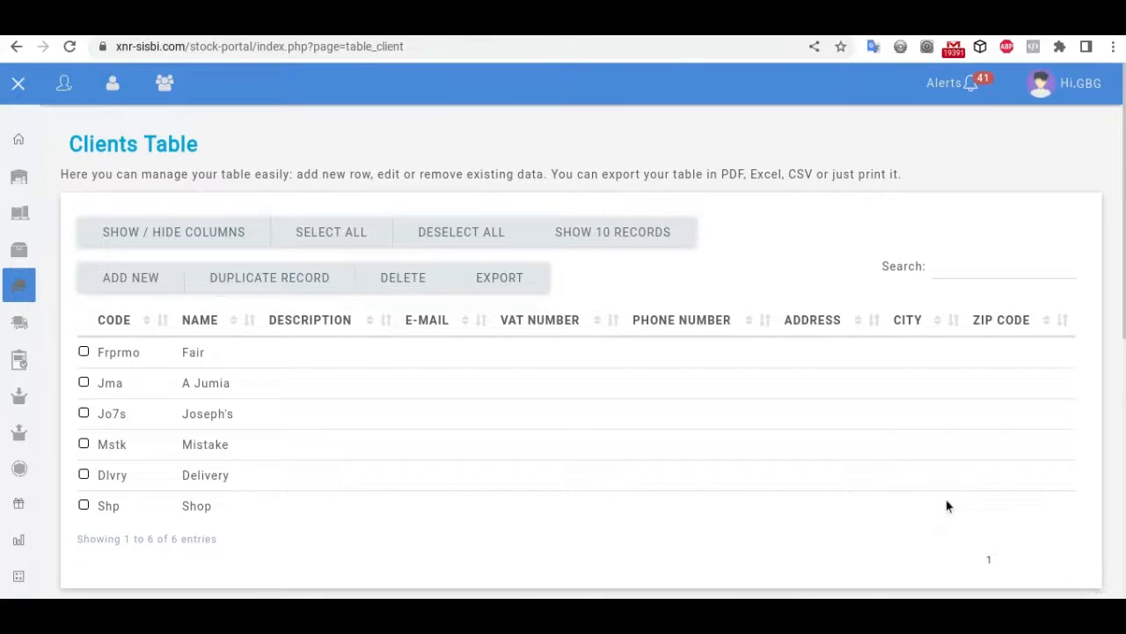
pyautogui.scroll(-5, 947, 506)
pyautogui.scroll(5, 947, 505)
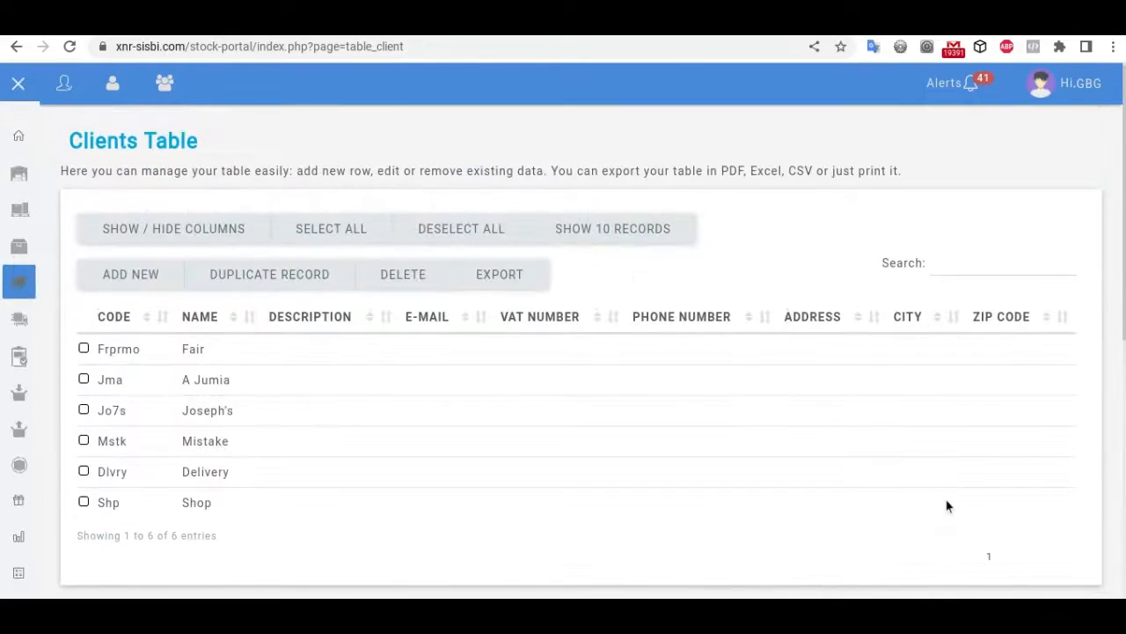
pyautogui.scroll(-5, 948, 505)
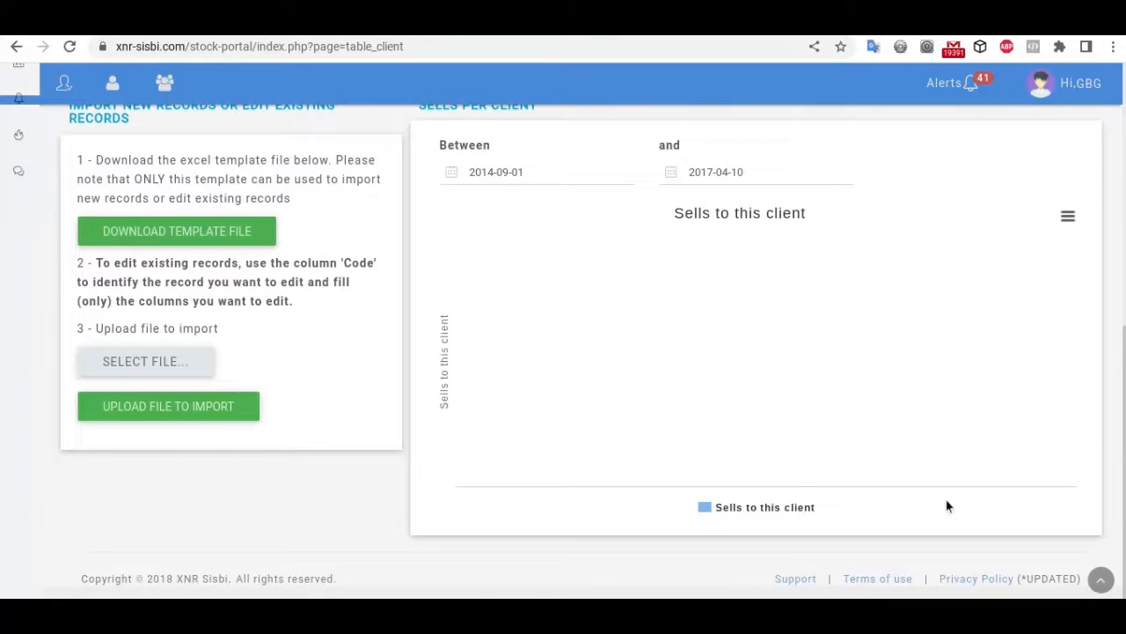
pyautogui.scroll(5, 948, 505)
pyautogui.scroll(-5, 948, 505)
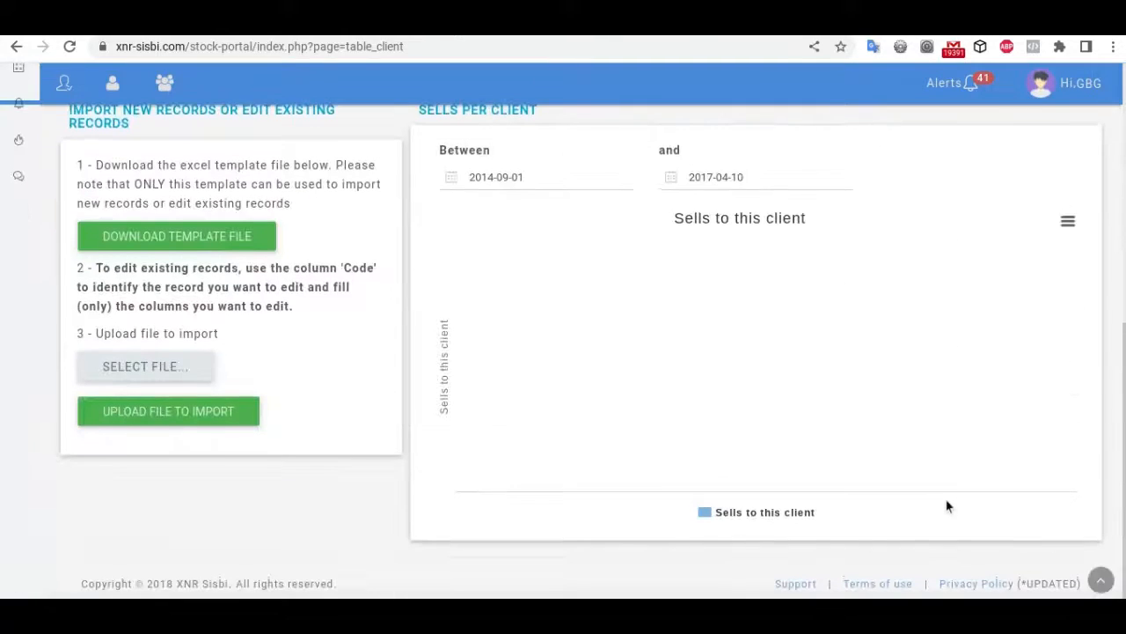
pyautogui.scroll(5, 1025, 467)
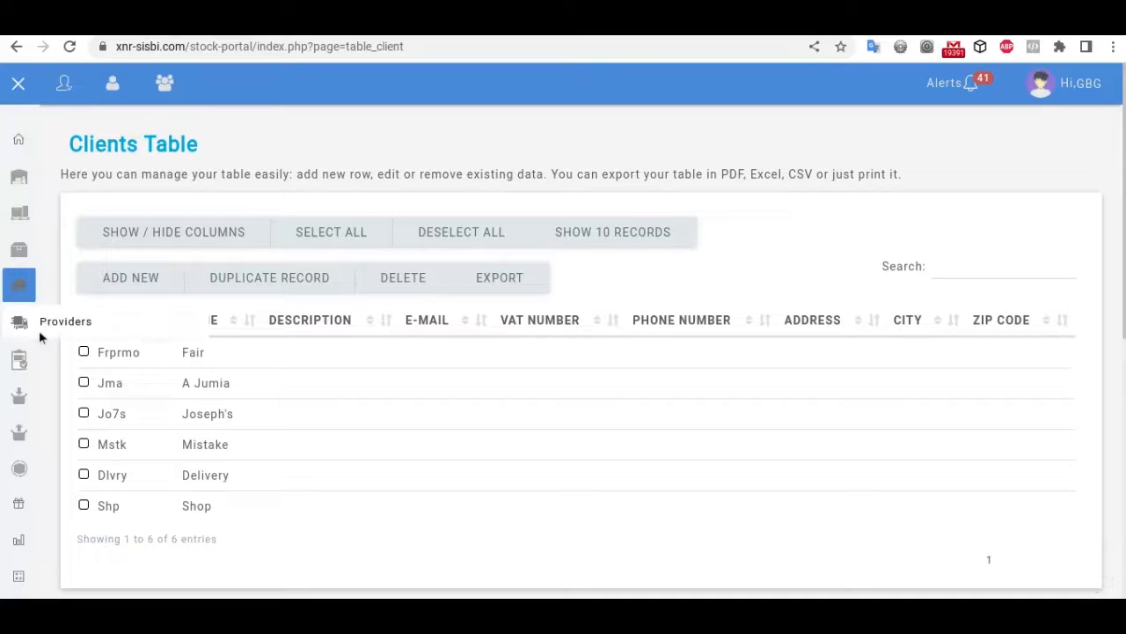
# Step: Open the Providers Table of six providers and scroll to the Boughts per Provider chart and back
pyautogui.click(62, 326)
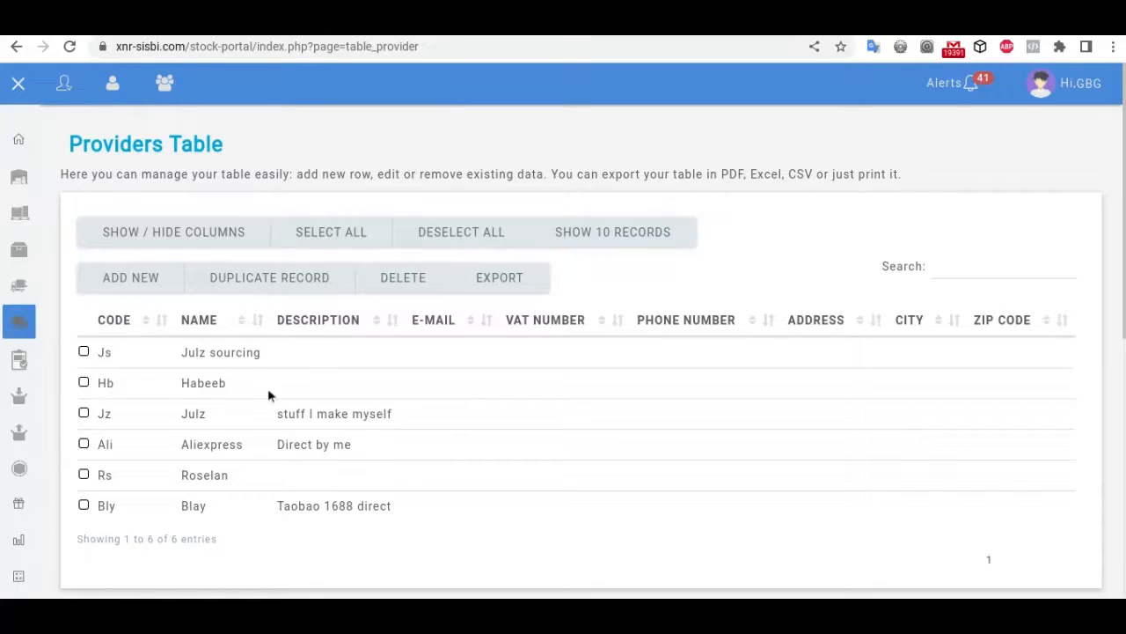
pyautogui.scroll(-2, 331, 435)
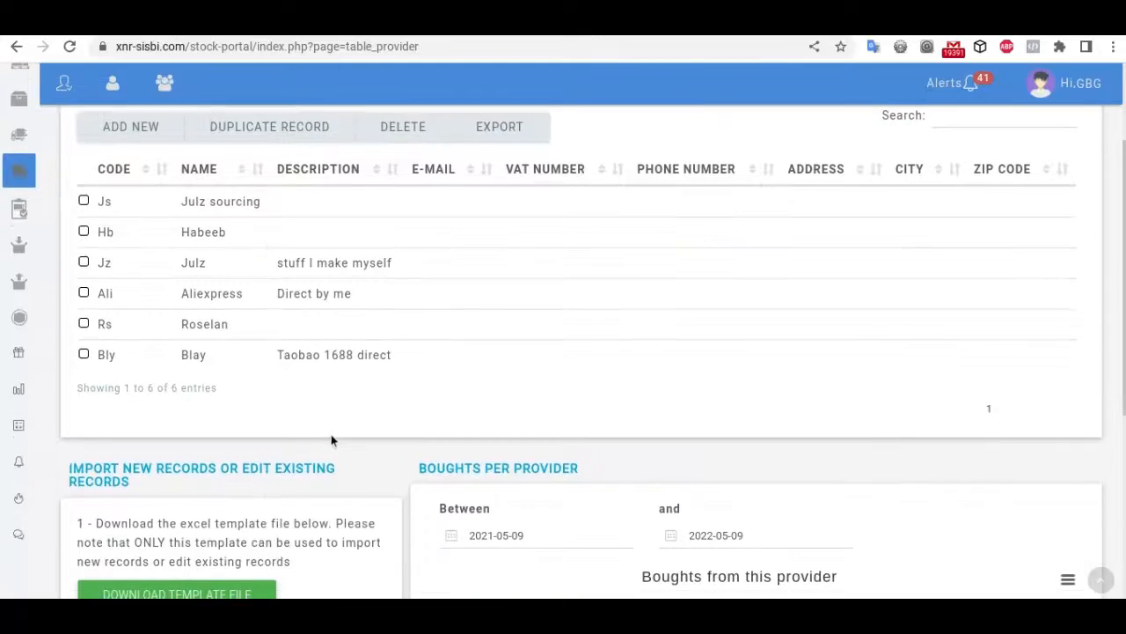
pyautogui.scroll(1, 330, 436)
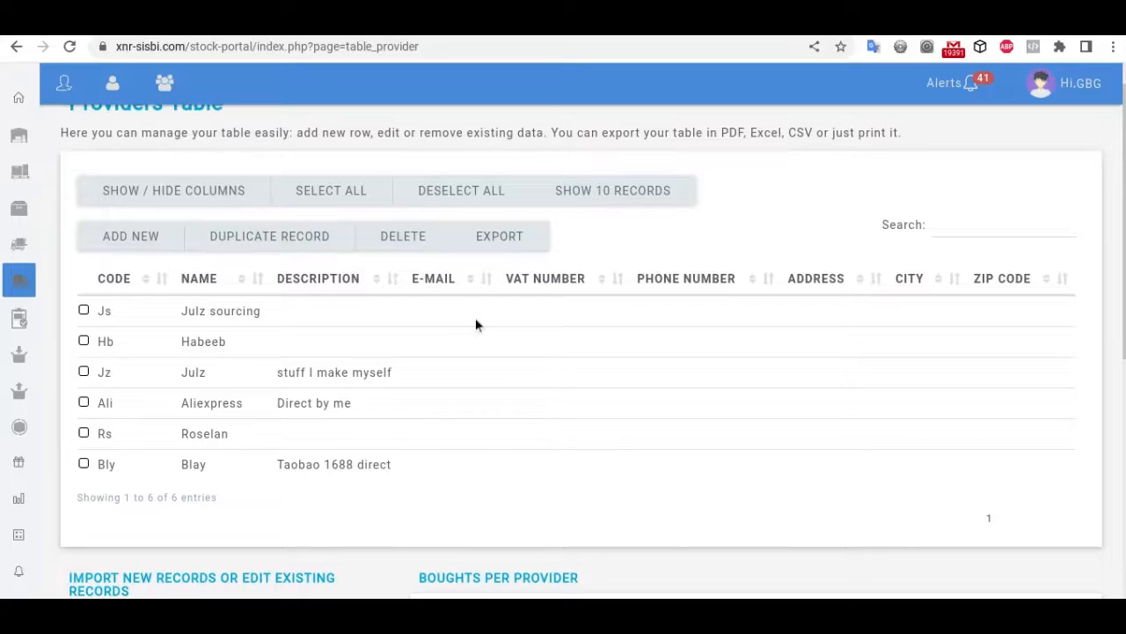
pyautogui.scroll(-5, 1053, 404)
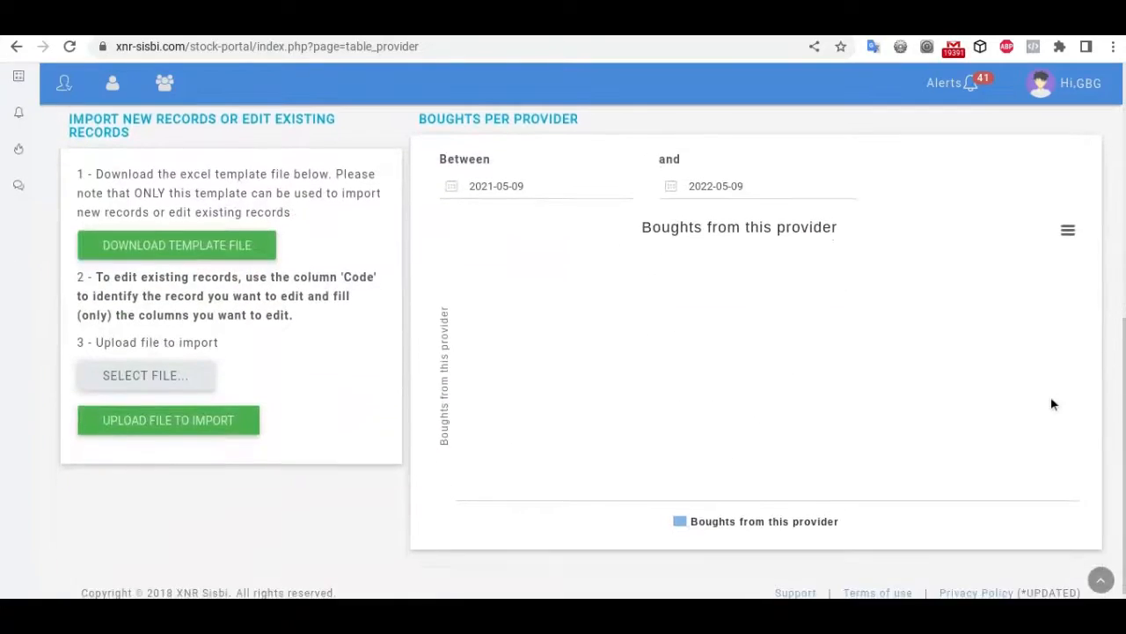
pyautogui.scroll(5, 1053, 404)
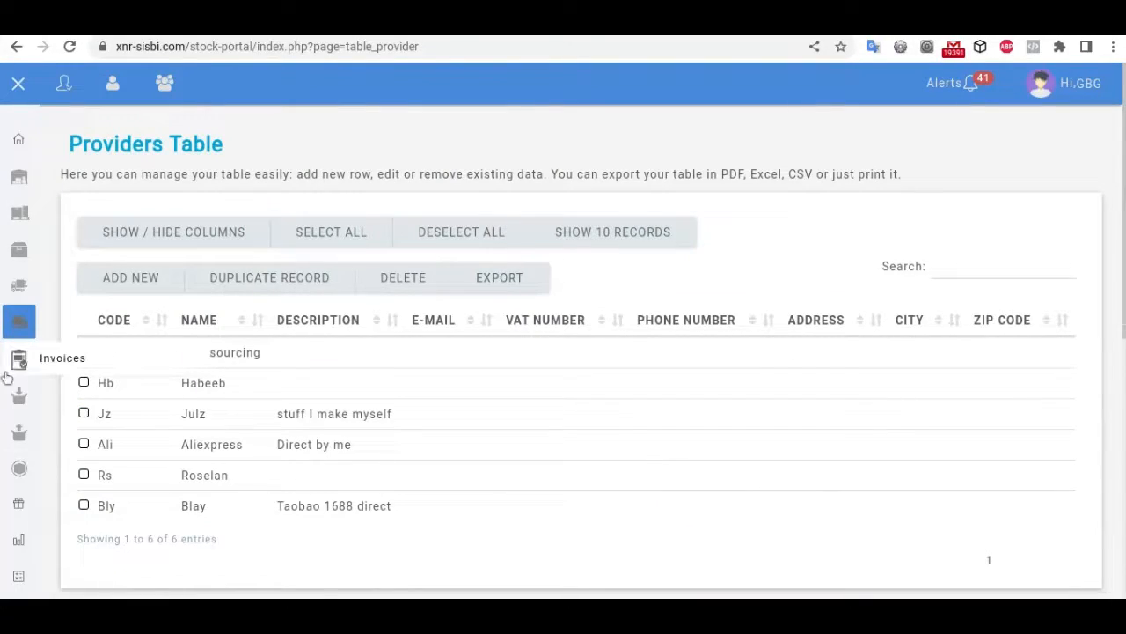
# Step: Browse the Invoices Table and open the _in_4 refill invoice preview
pyautogui.click(37, 367)
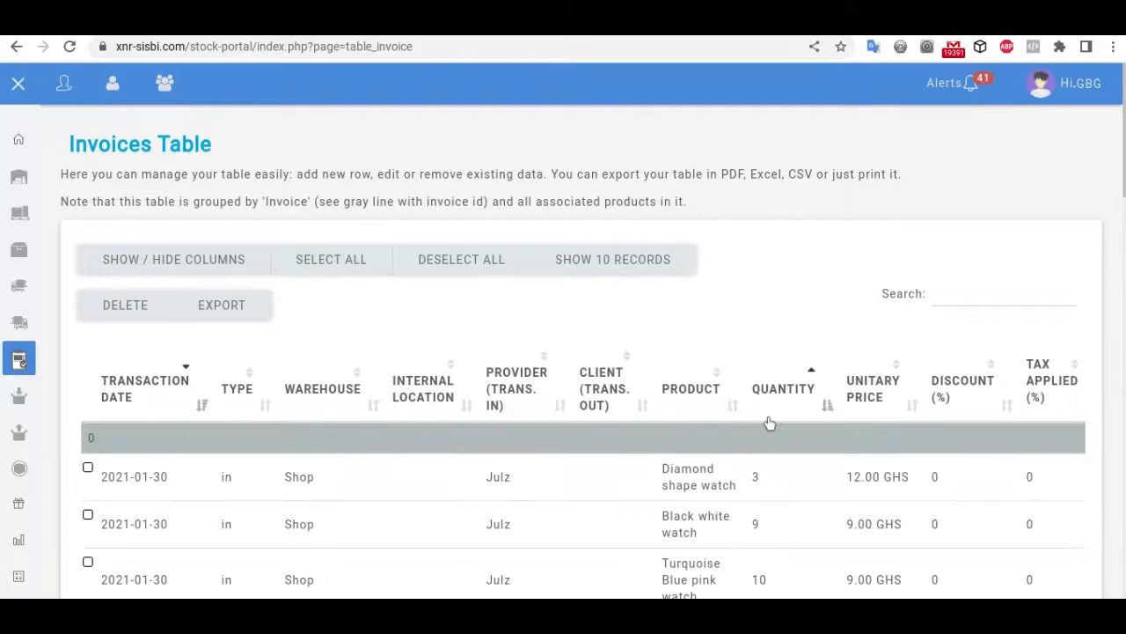
pyautogui.scroll(-3, 770, 423)
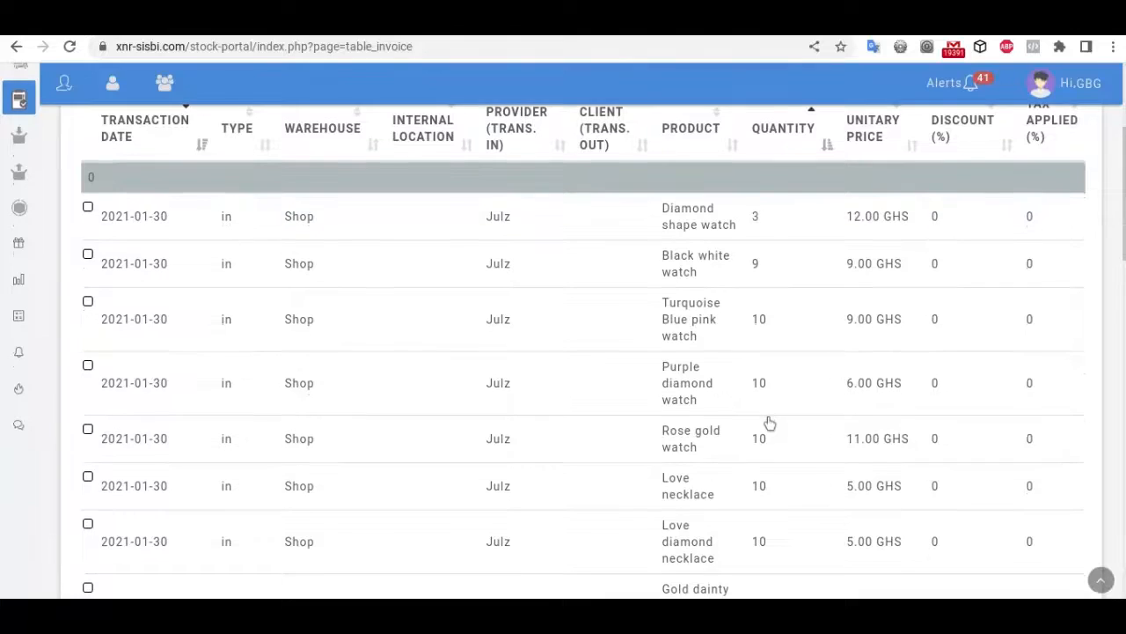
pyautogui.scroll(1, 770, 423)
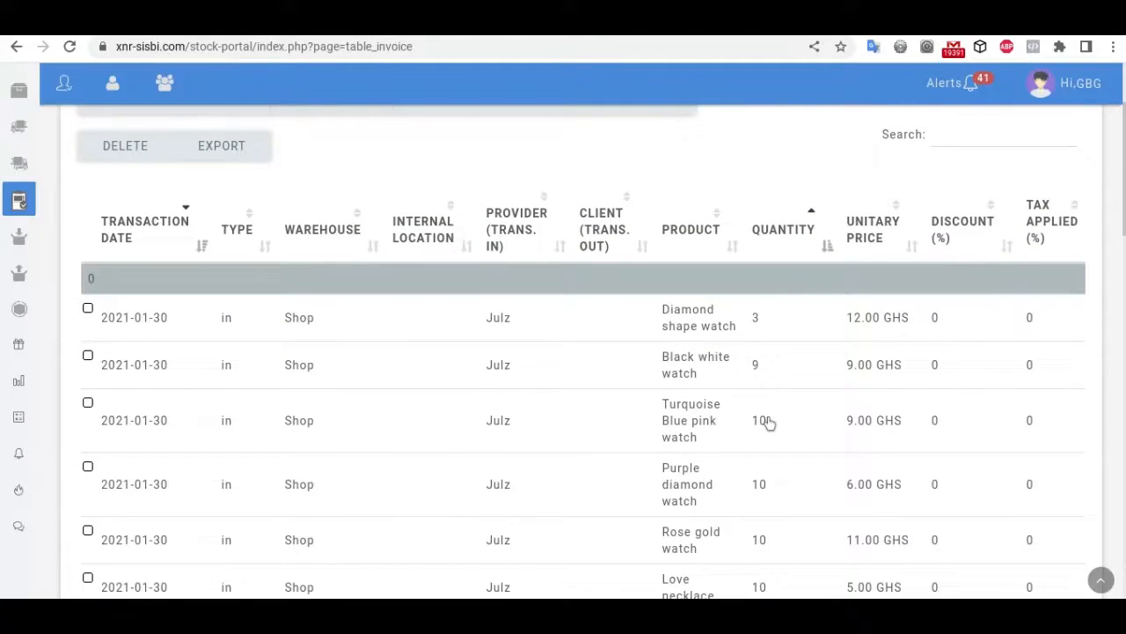
pyautogui.scroll(-1, 768, 423)
pyautogui.scroll(-2, 768, 424)
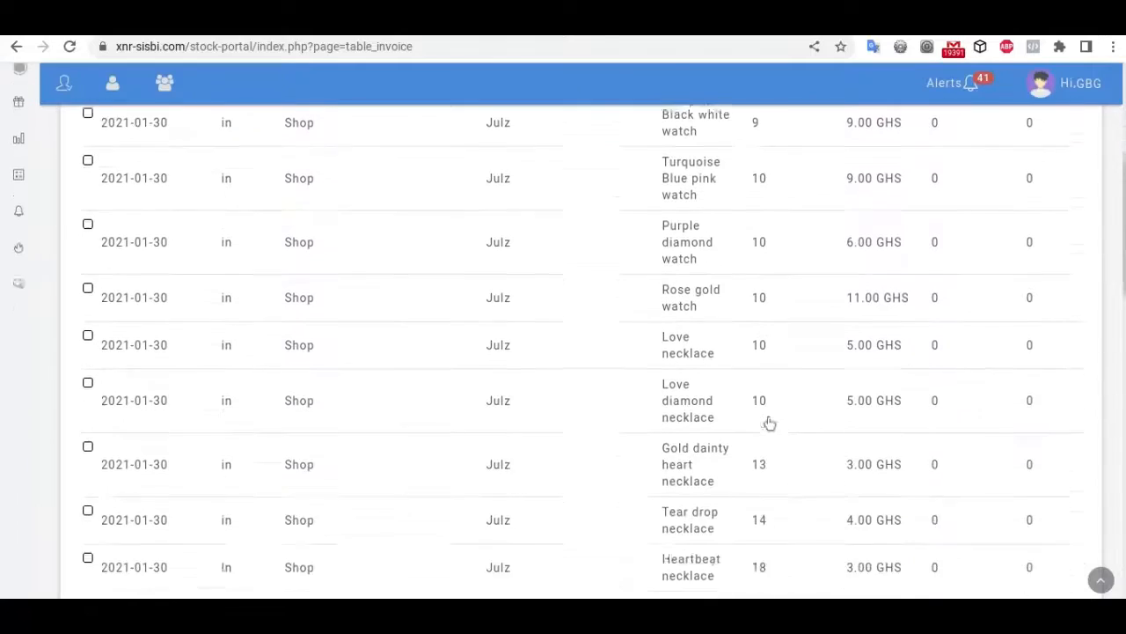
pyautogui.scroll(5, 769, 423)
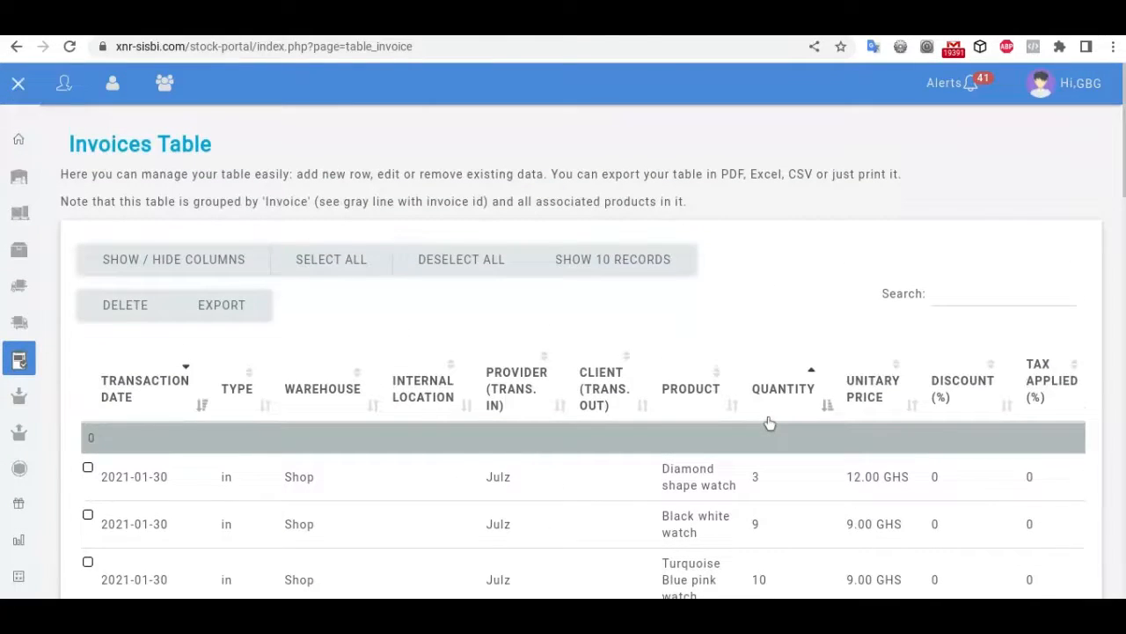
pyautogui.scroll(-3, 768, 423)
pyautogui.scroll(3, 769, 423)
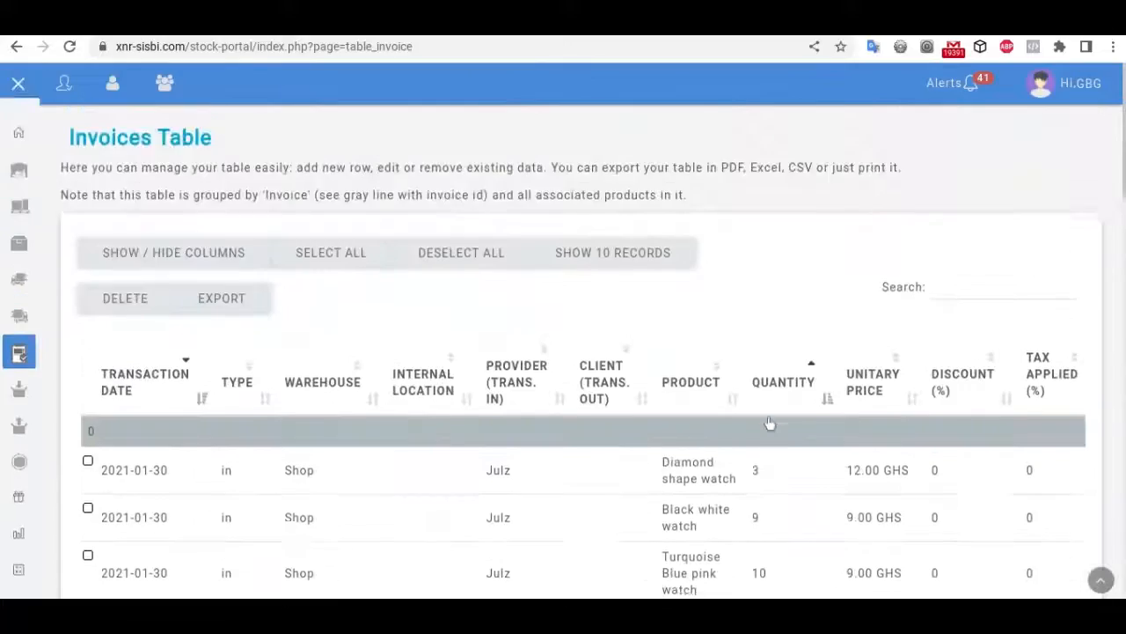
pyautogui.scroll(-1, 769, 424)
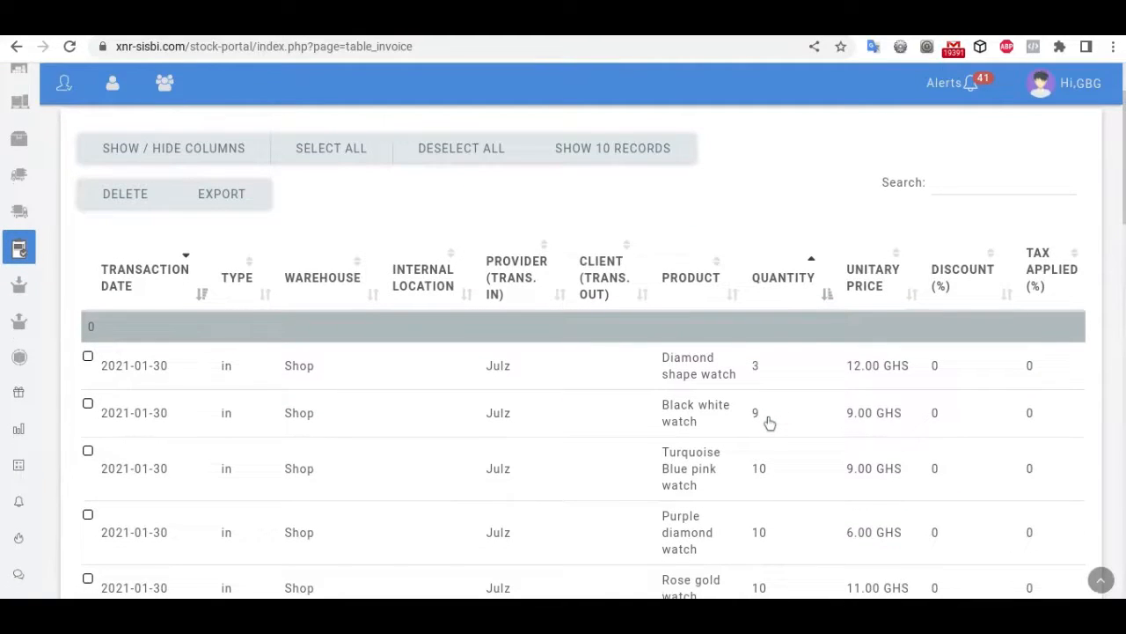
pyautogui.scroll(-1, 769, 423)
pyautogui.click(766, 423)
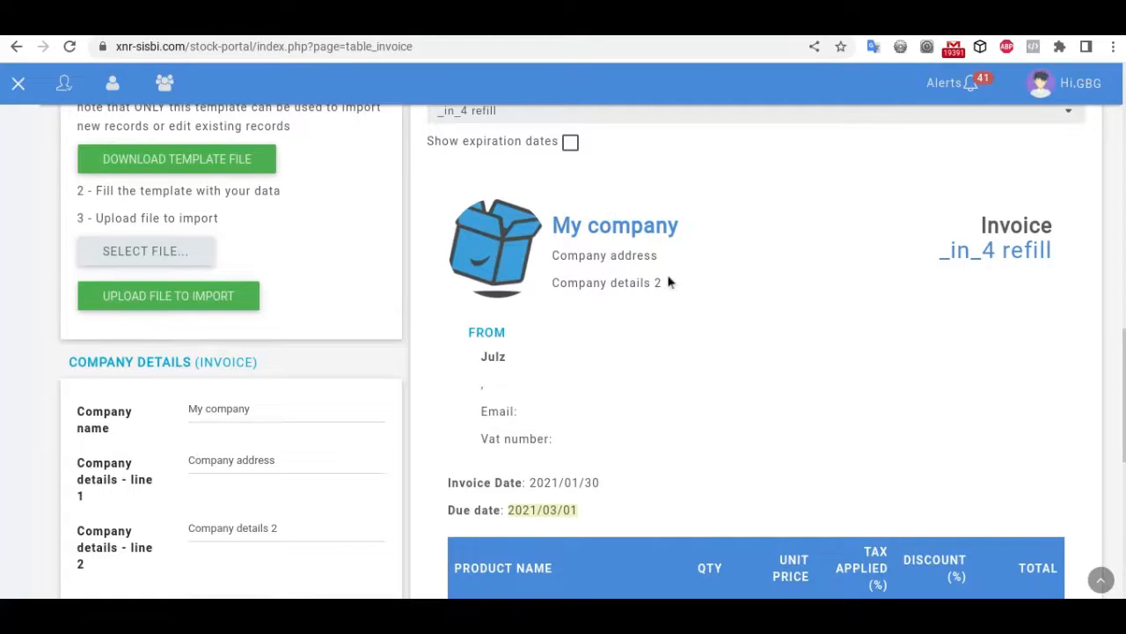
# Step: Replace the invoice's company name with Gubble
pyautogui.scroll(2, 924, 396)
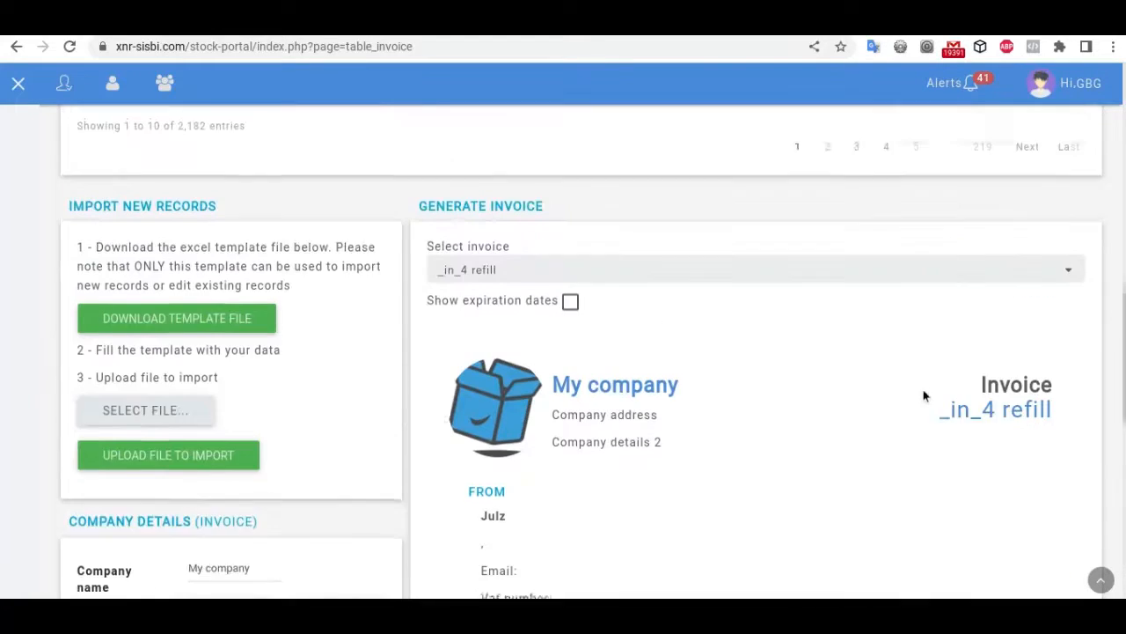
pyautogui.scroll(-3, 924, 397)
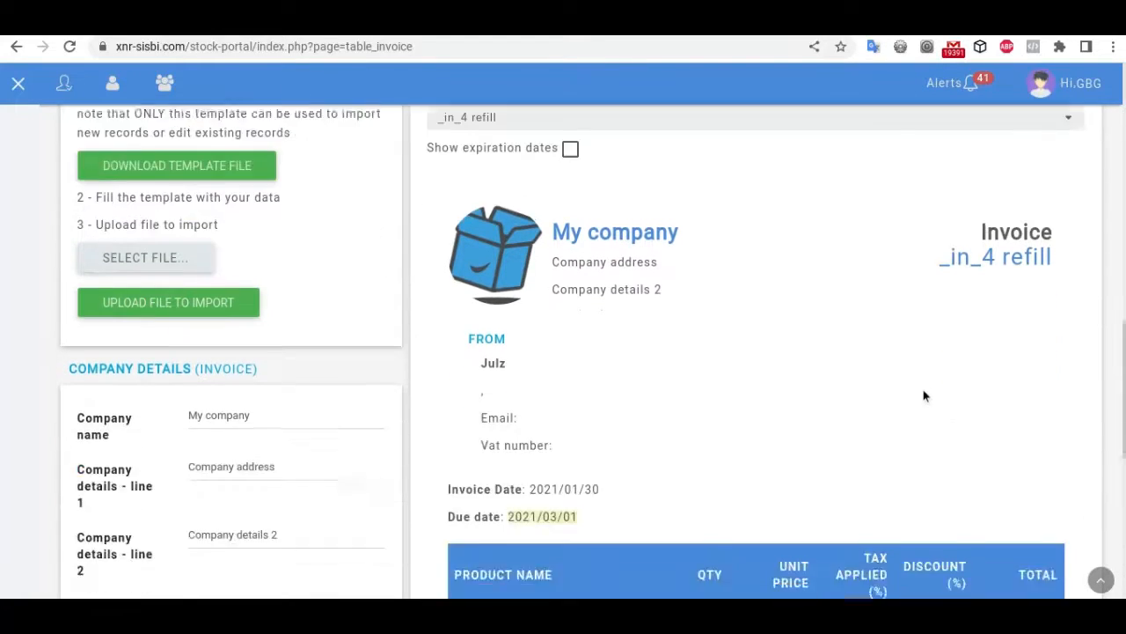
pyautogui.click(201, 273)
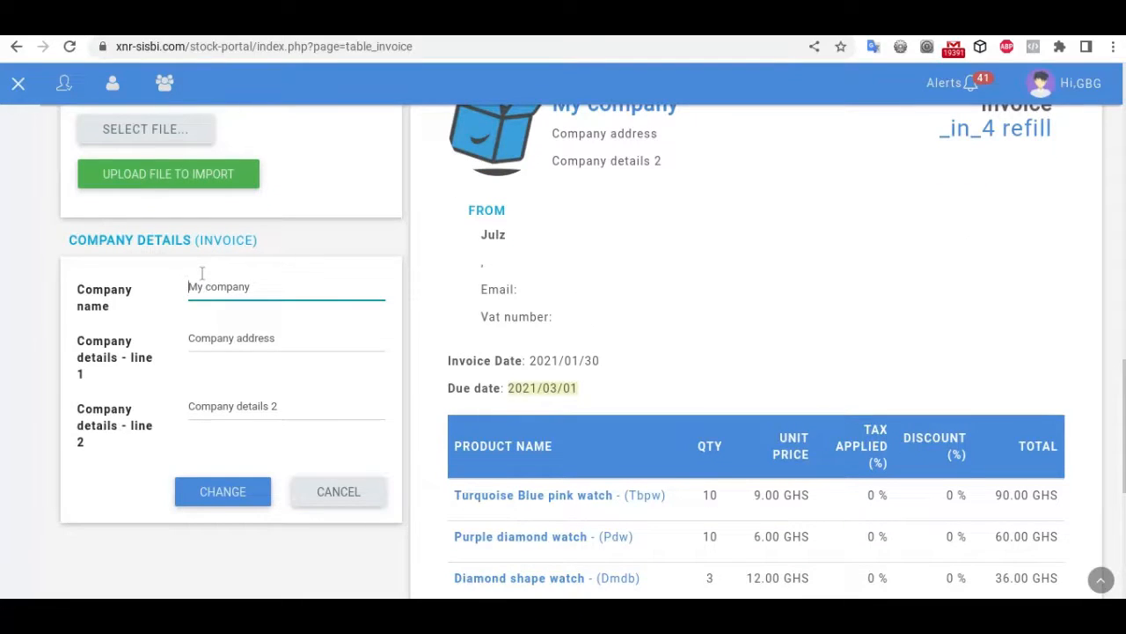
pyautogui.write('G')
pyautogui.click(273, 293)
pyautogui.press('BackSpace')
pyautogui.press('BackSpace')
pyautogui.press('BackSpace')
pyautogui.press('BackSpace')
pyautogui.press('BackSpace')
pyautogui.press('BackSpace')
pyautogui.press('BackSpace')
pyautogui.press('BackSpace')
pyautogui.press('BackSpace')
pyautogui.press('BackSpace')
pyautogui.press('BackSpace')
pyautogui.write('Gubble')
# Step: Replace the placeholder on the first detail line with the company's street address
pyautogui.click(265, 341)
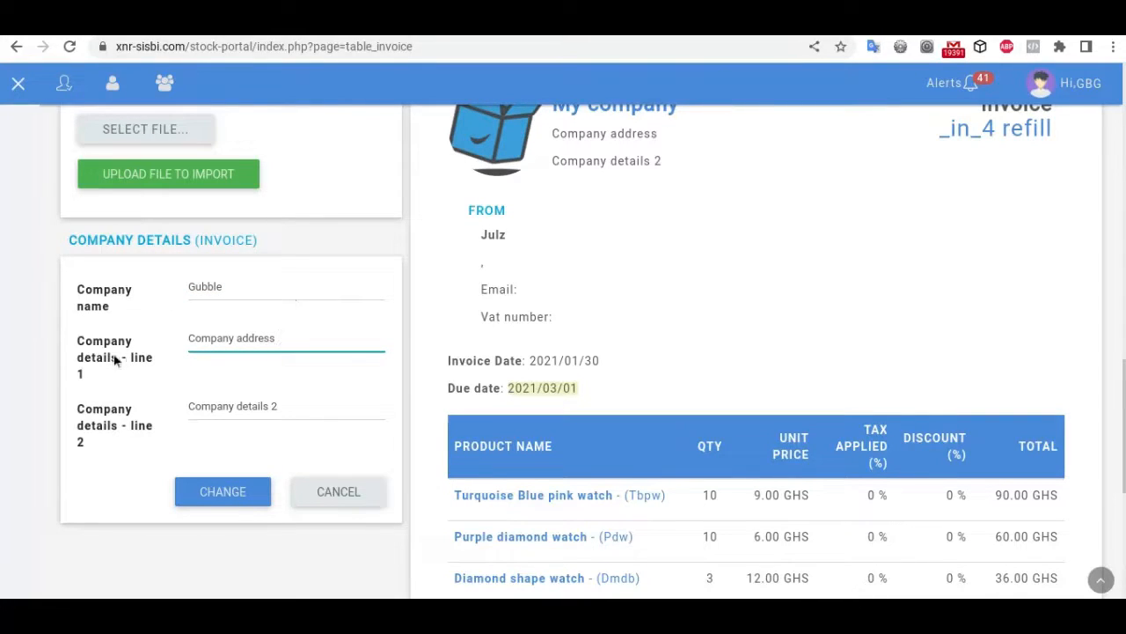
pyautogui.click(324, 318)
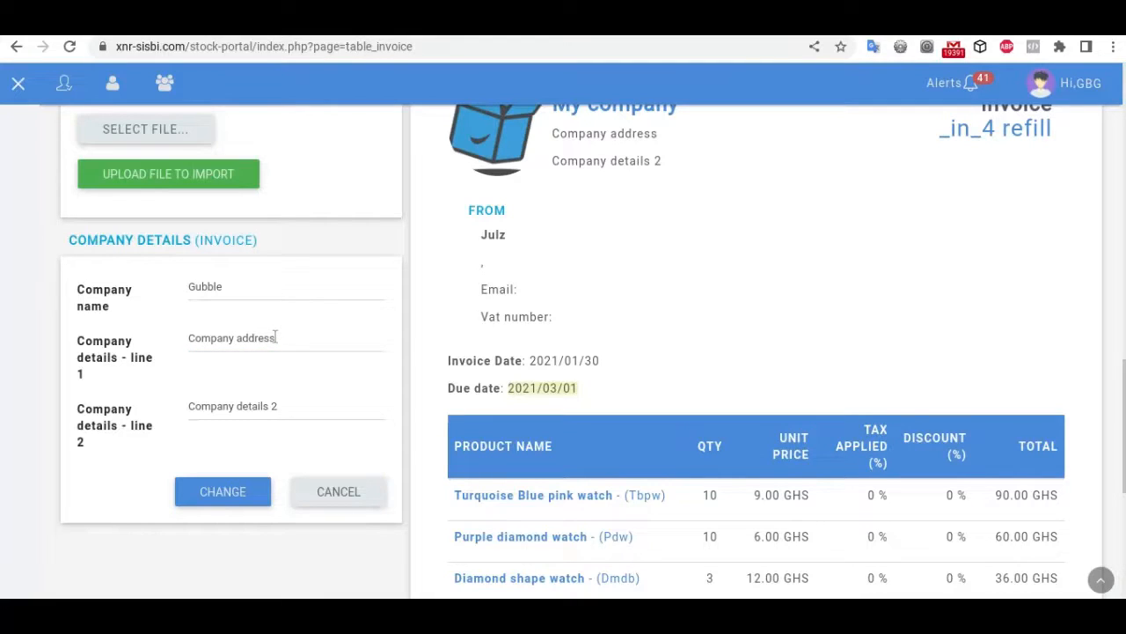
pyautogui.moveTo(287, 338); pyautogui.dragTo(190, 343)
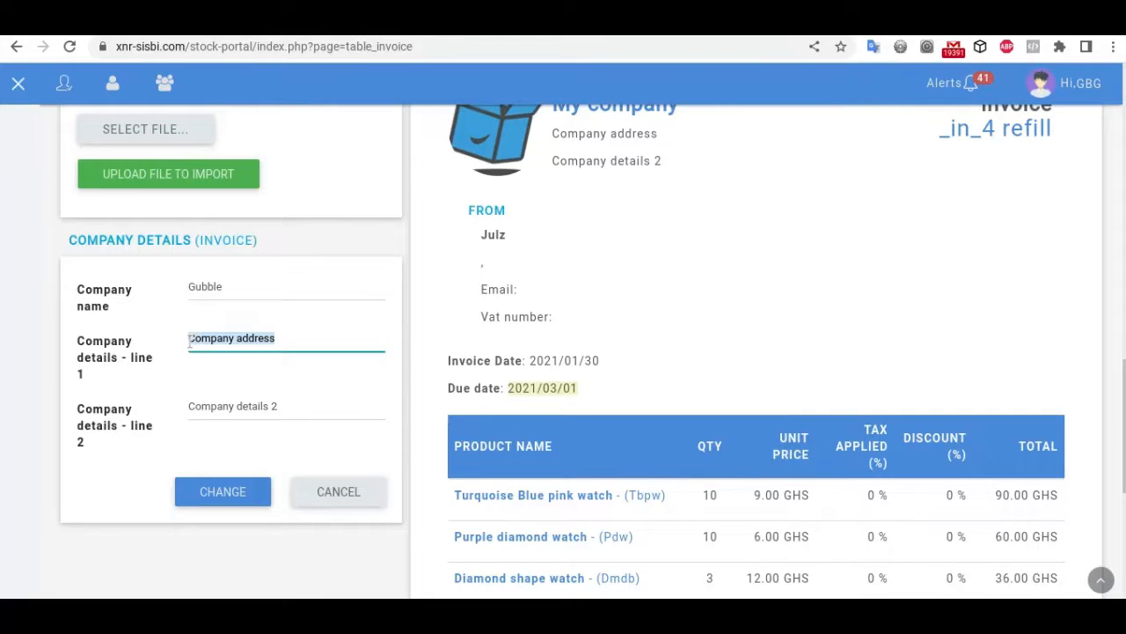
pyautogui.write('7')
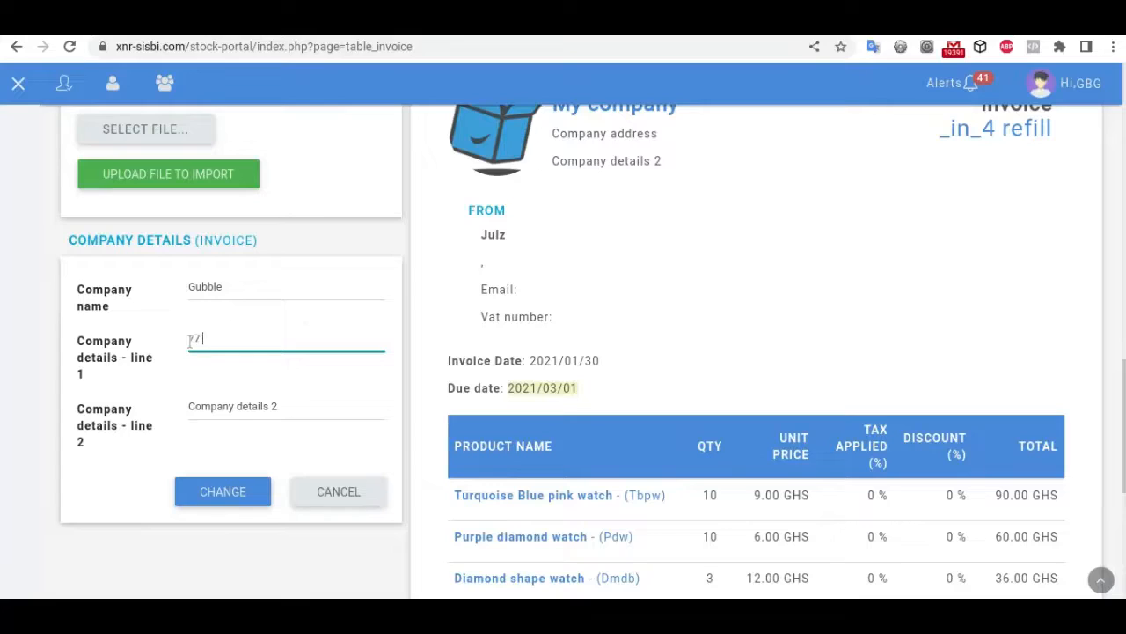
pyautogui.write('b')
pyautogui.press('BackSpace')
pyautogui.write('bubble')
pyautogui.press('BackSpace')
pyautogui.press('BackSpace')
pyautogui.write('le street')
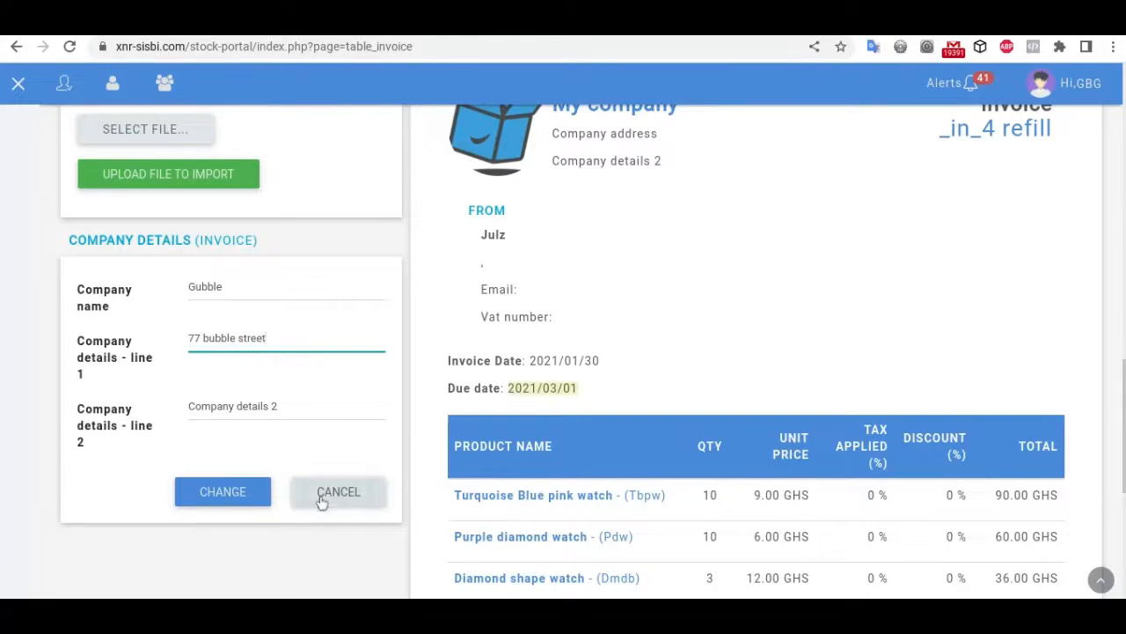
# Step: Put the company phone number on the second detail line and apply the changes with CHANGE
pyautogui.click(303, 410)
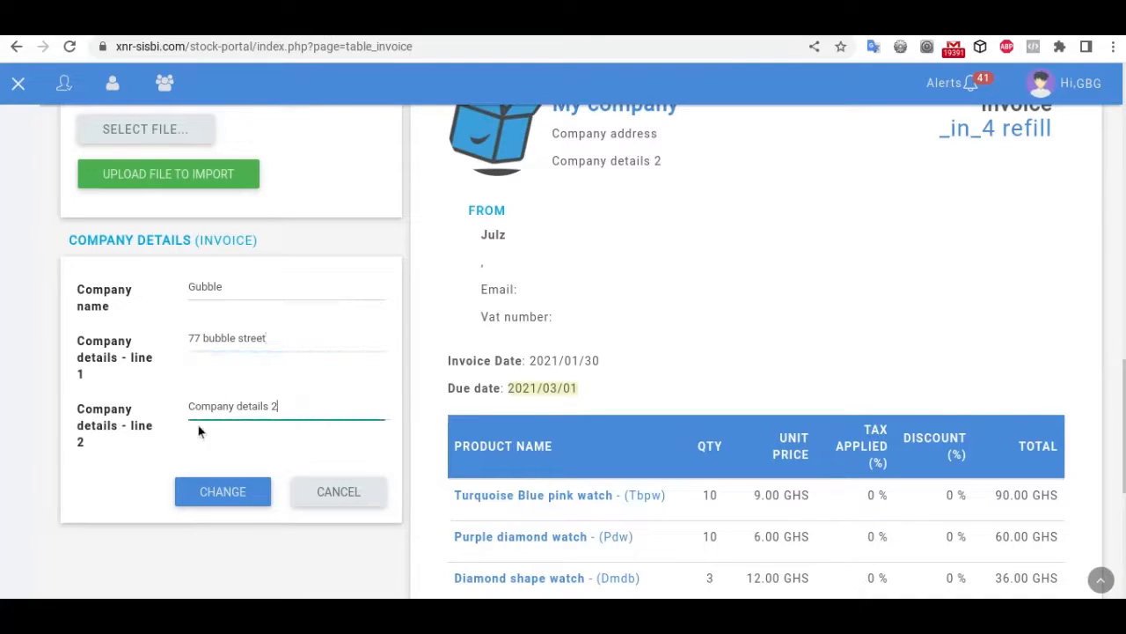
pyautogui.hotkey('ctrl', 'a')
pyautogui.click(221, 495)
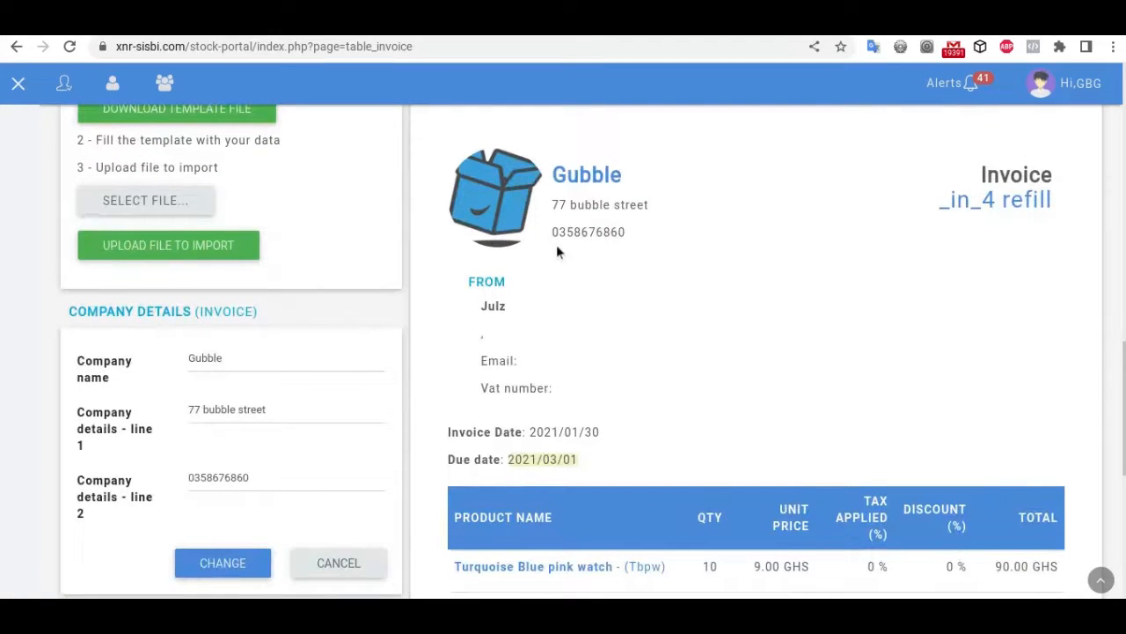
pyautogui.scroll(15, 819, 398)
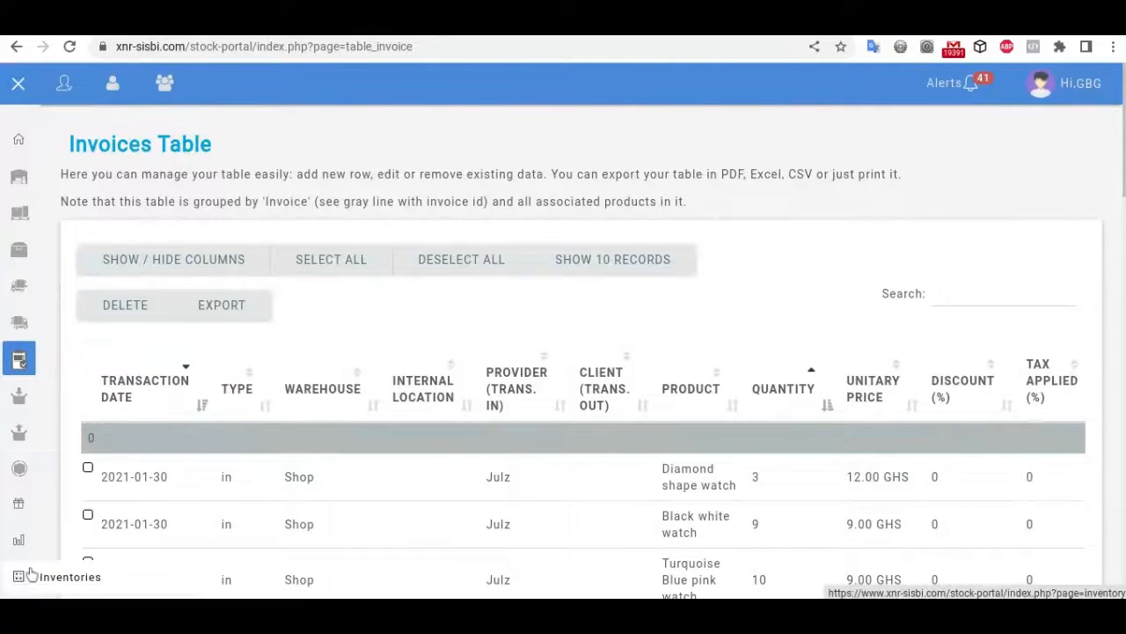
# Step: Go to the Add items to inventory page, preset to Julz sourcing, Shop and 2022-05-09
pyautogui.scroll(-2, 110, 370)
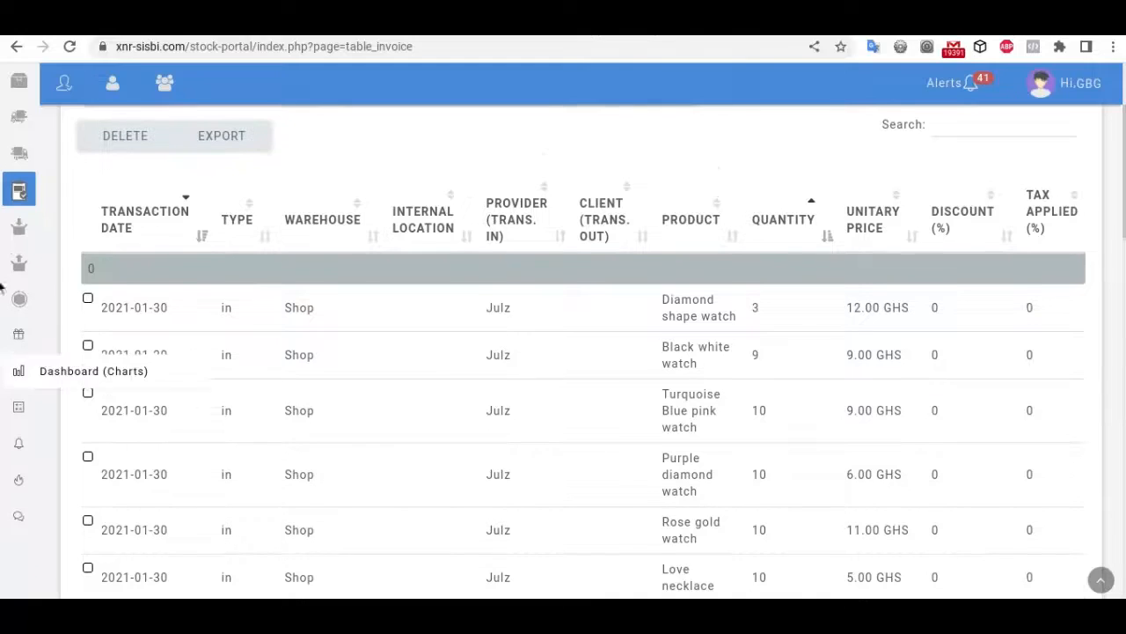
pyautogui.click(19, 231)
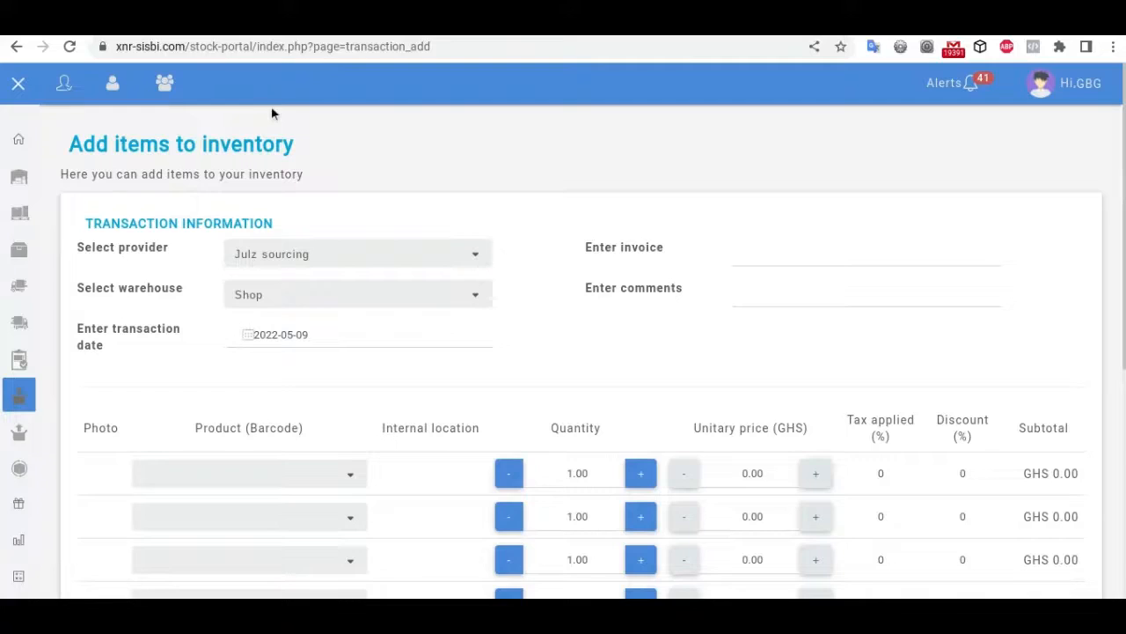
pyautogui.scroll(-2, 626, 449)
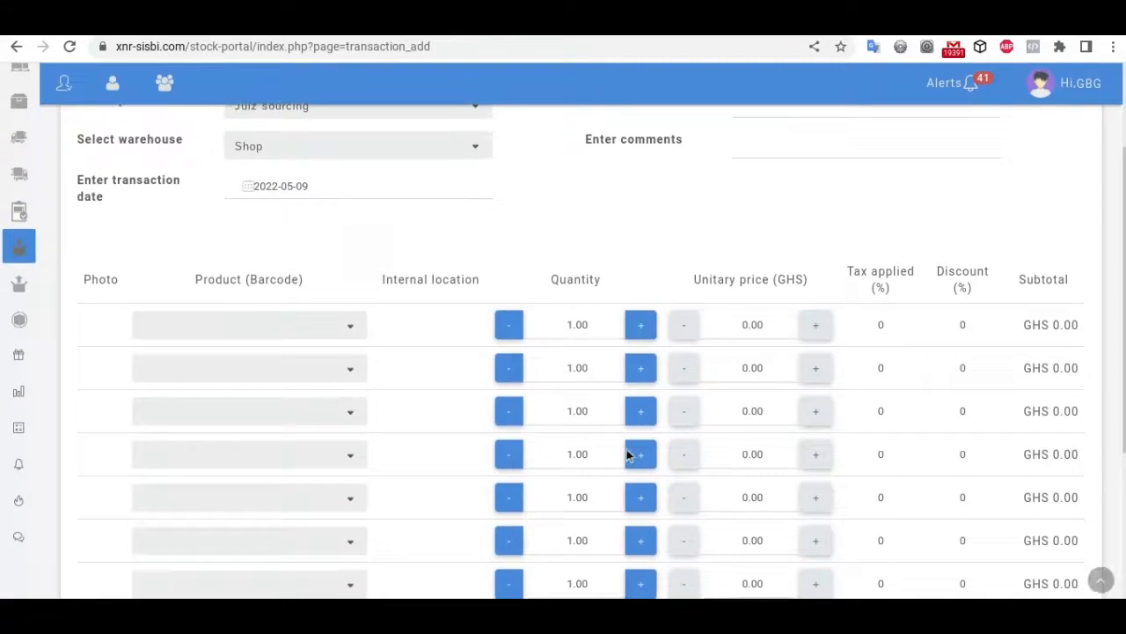
# Step: Put Tear drop necklace in the first row with quantity 10
pyautogui.click(164, 342)
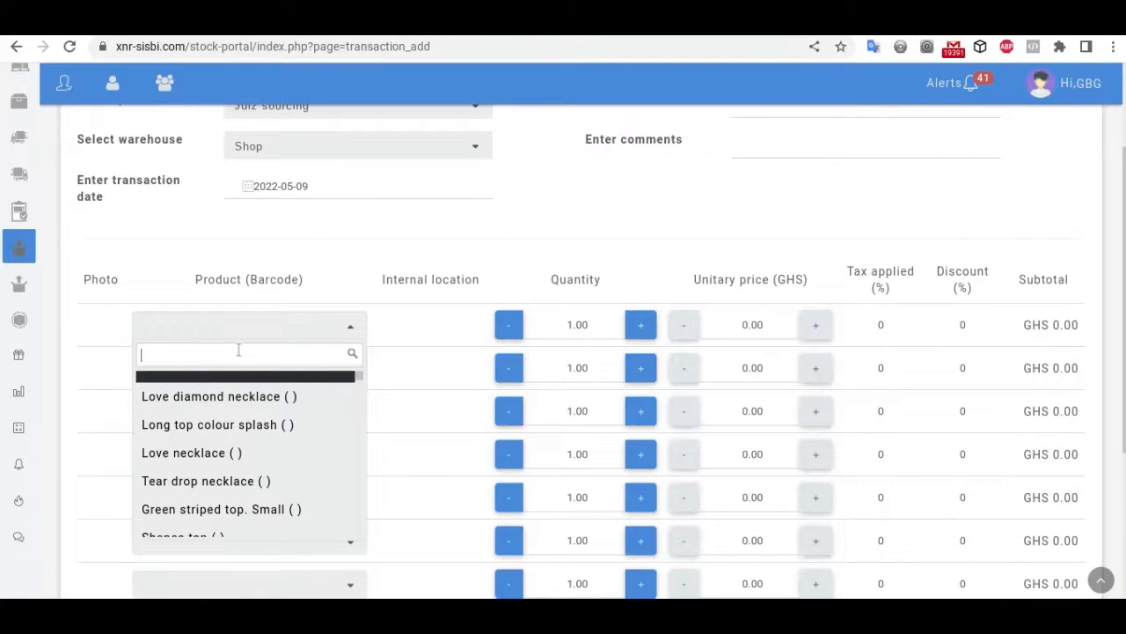
pyautogui.write('tea')
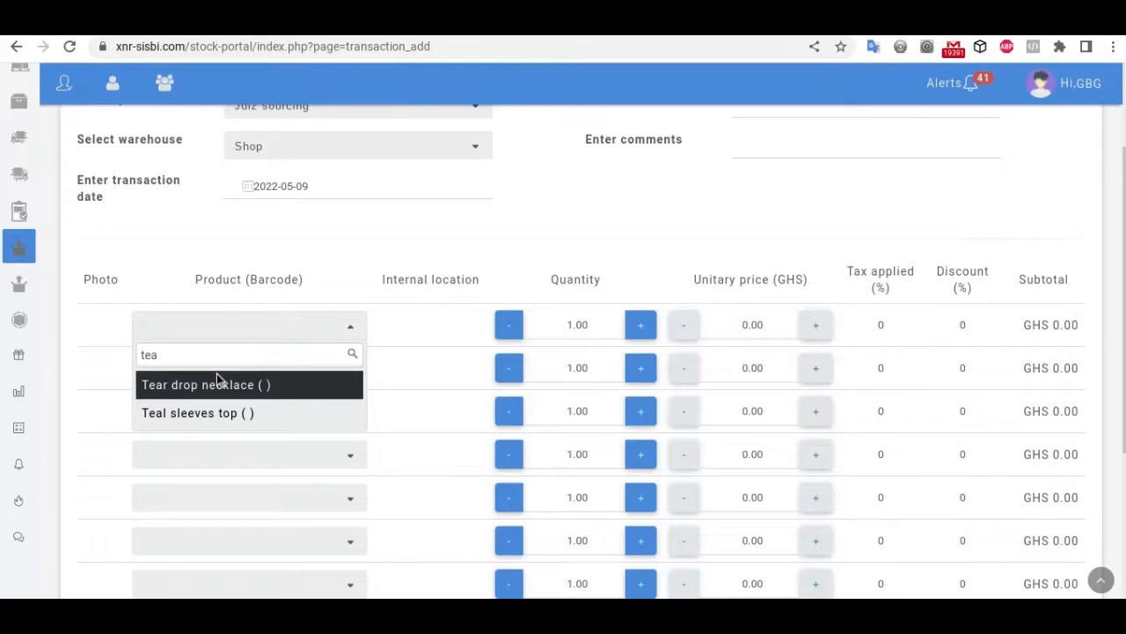
pyautogui.click(218, 380)
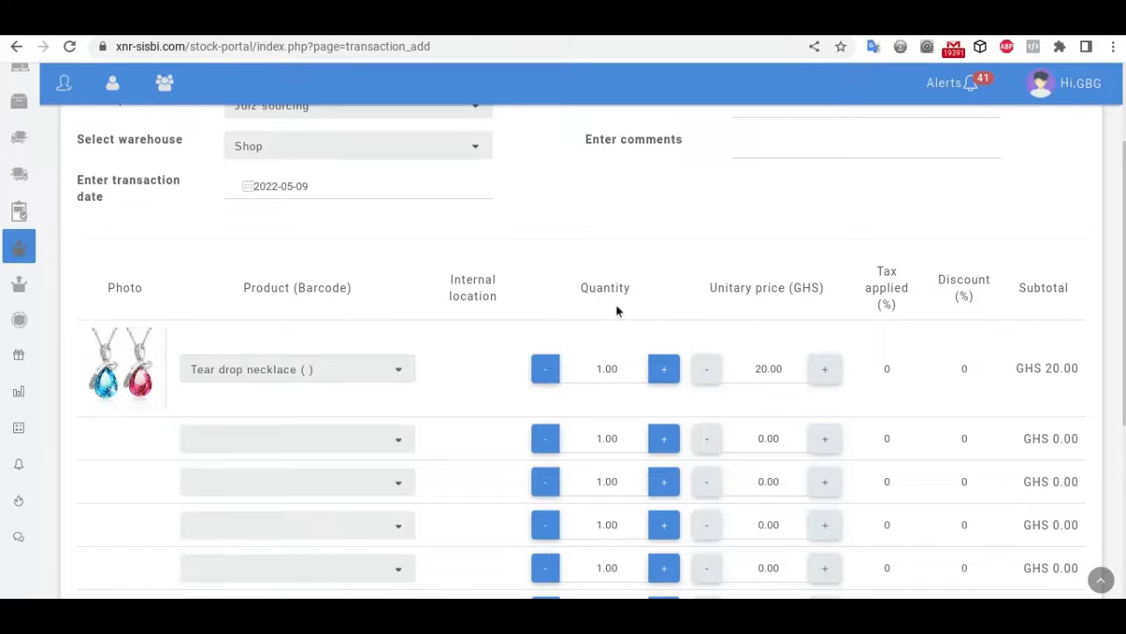
pyautogui.click(664, 374)
pyautogui.click(619, 371)
pyautogui.press('BackSpace')
pyautogui.press('BackSpace')
pyautogui.press('BackSpace')
pyautogui.write('0')
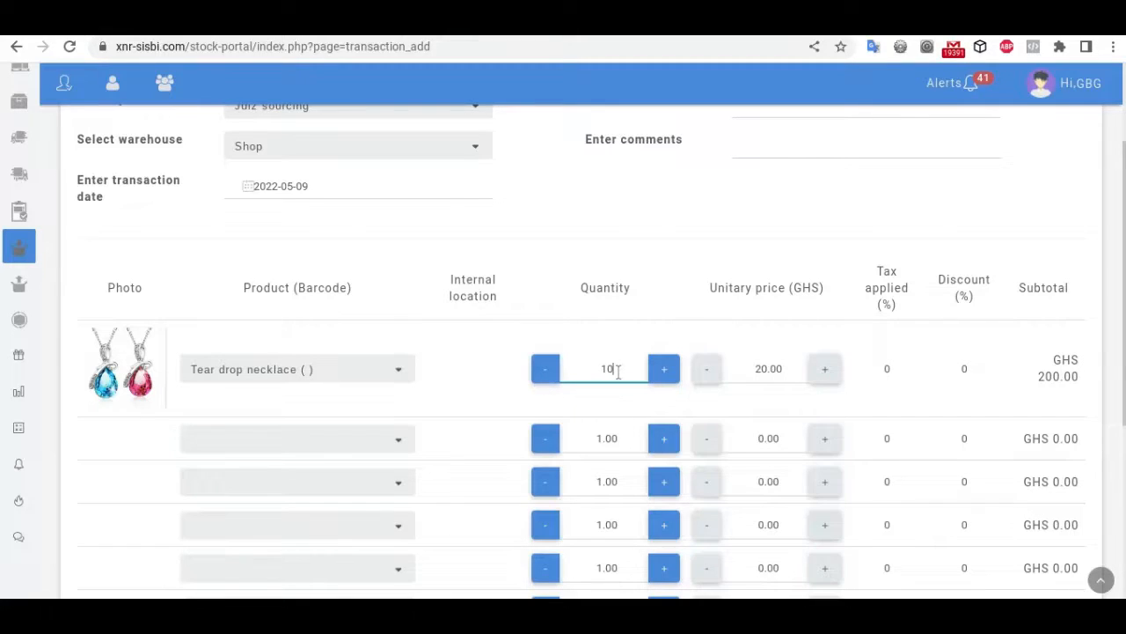
pyautogui.click(812, 335)
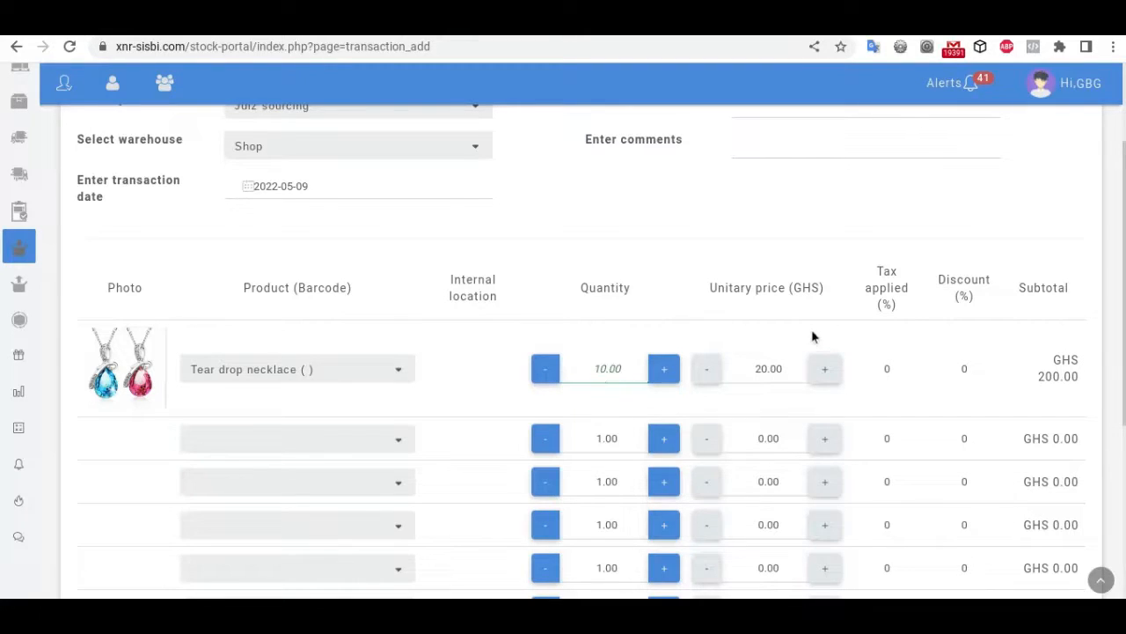
# Step: Set the necklace's unit price to 10.00, for a GHS 100.00 subtotal
pyautogui.click(768, 371)
pyautogui.press('BackSpace')
pyautogui.press('BackSpace')
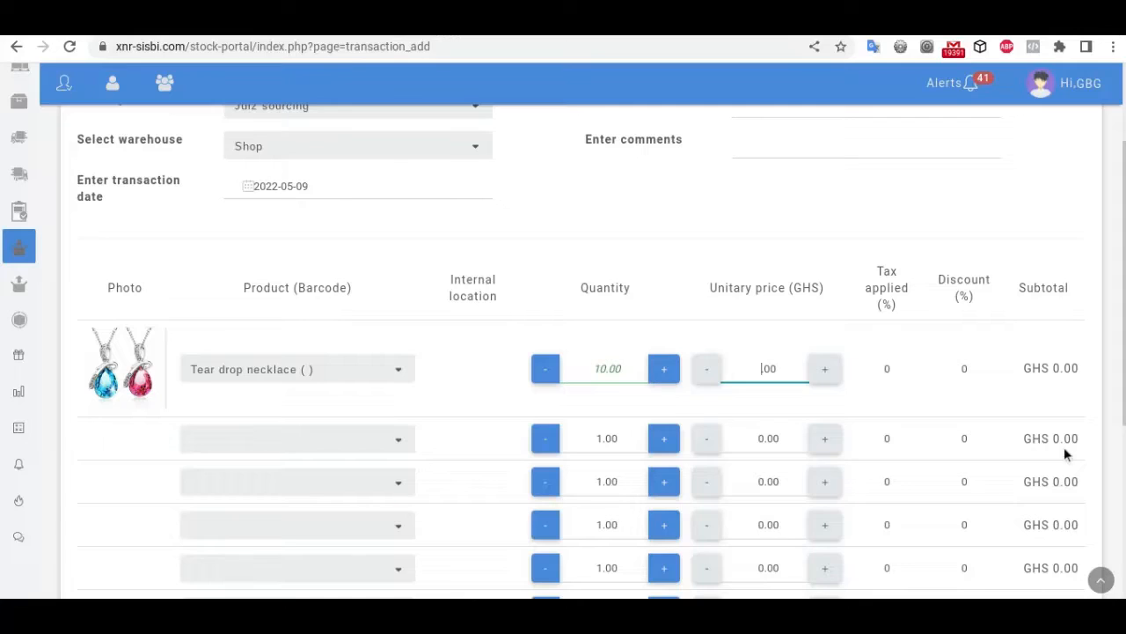
pyautogui.write('1.')
pyautogui.press('BackSpace')
pyautogui.write('0')
# Step: Choose Sunflower top for row two and Shapes top for row three, each 1 at 40.00
pyautogui.scroll(-2, 1065, 370)
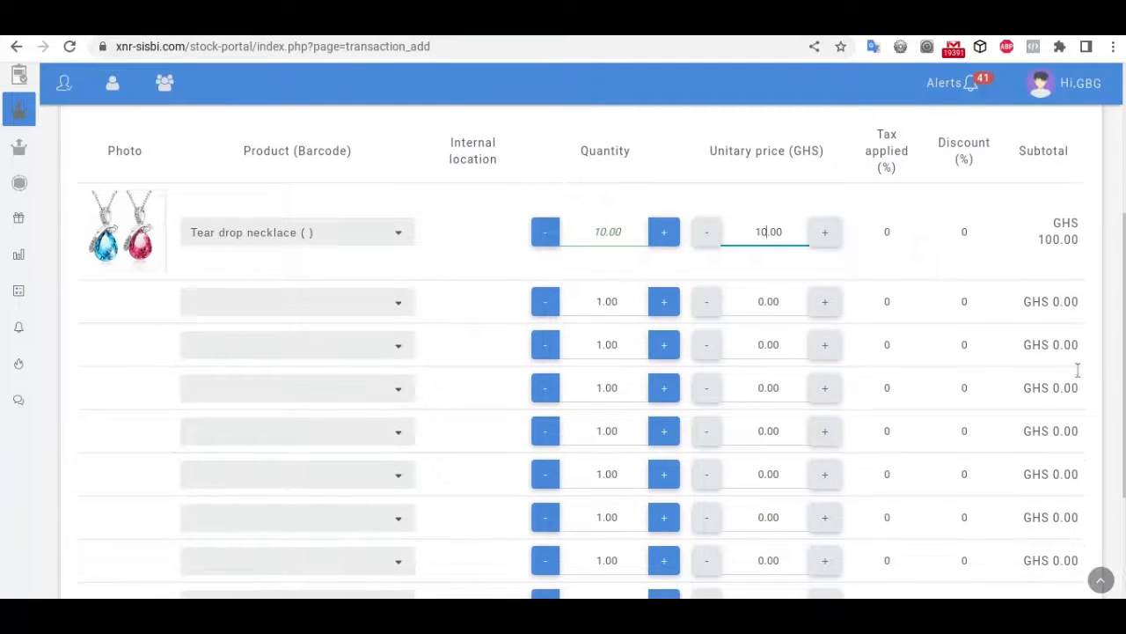
pyautogui.click(397, 305)
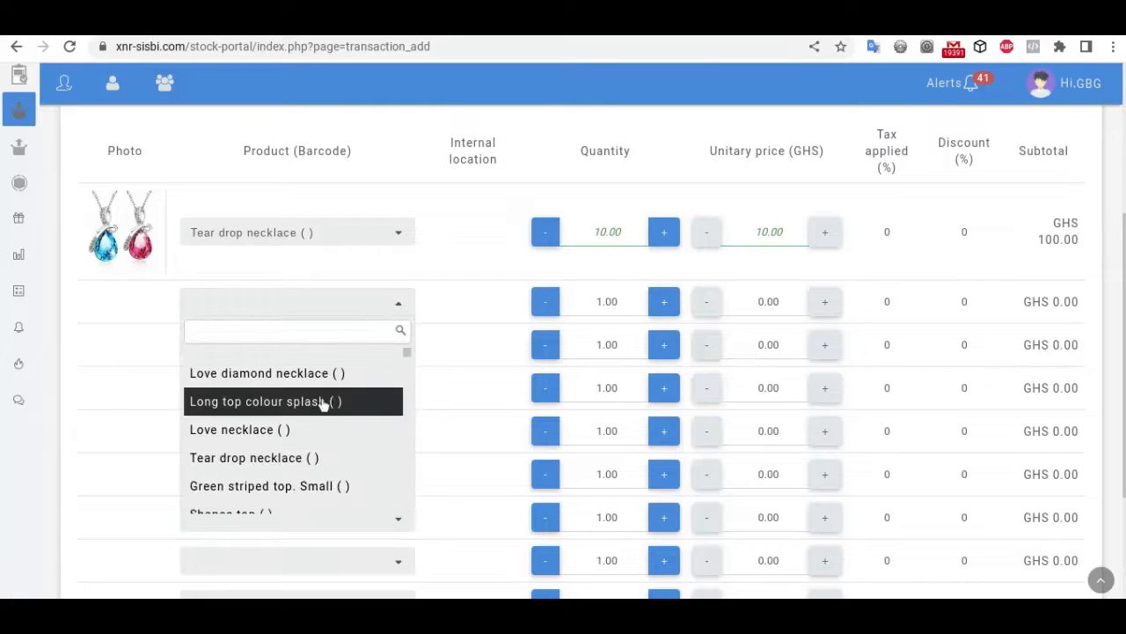
pyautogui.scroll(-2, 314, 462)
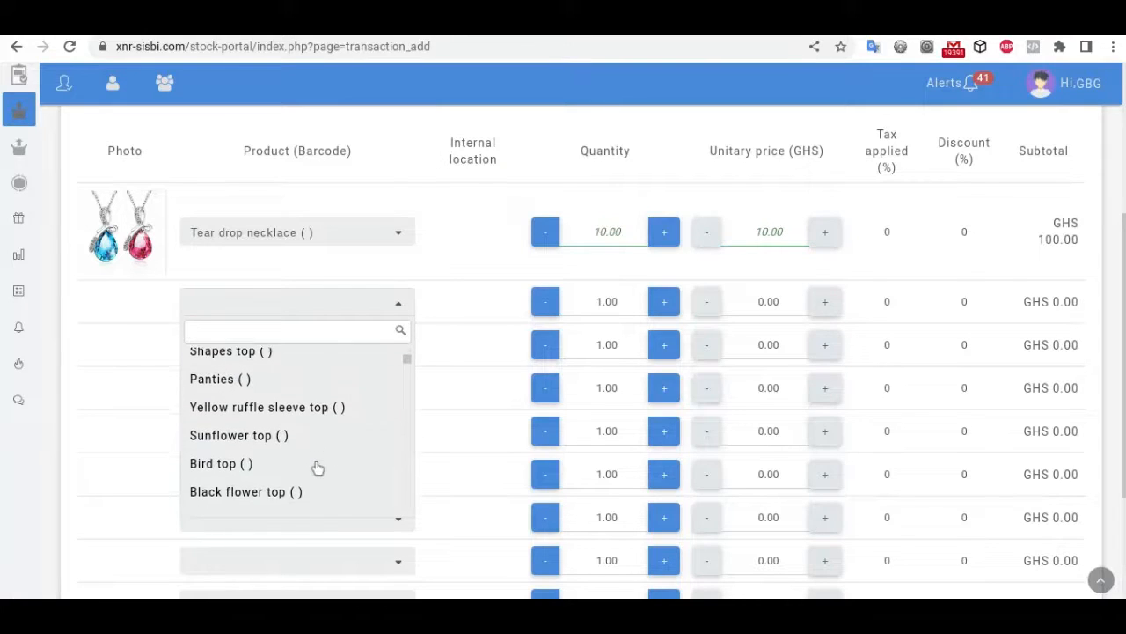
pyautogui.click(261, 431)
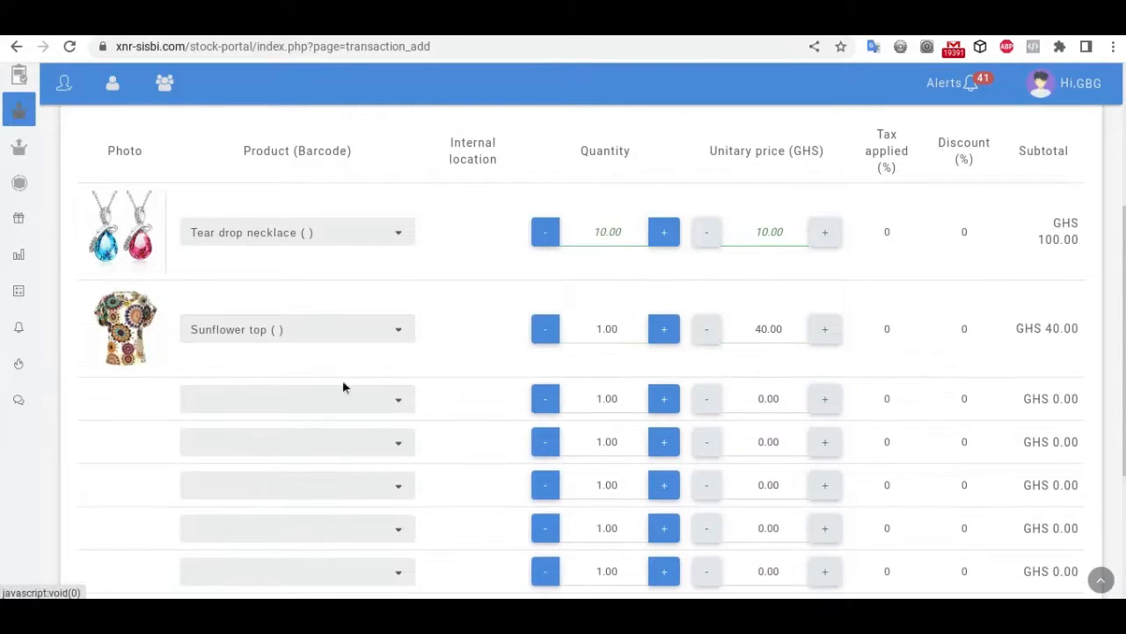
pyautogui.click(342, 409)
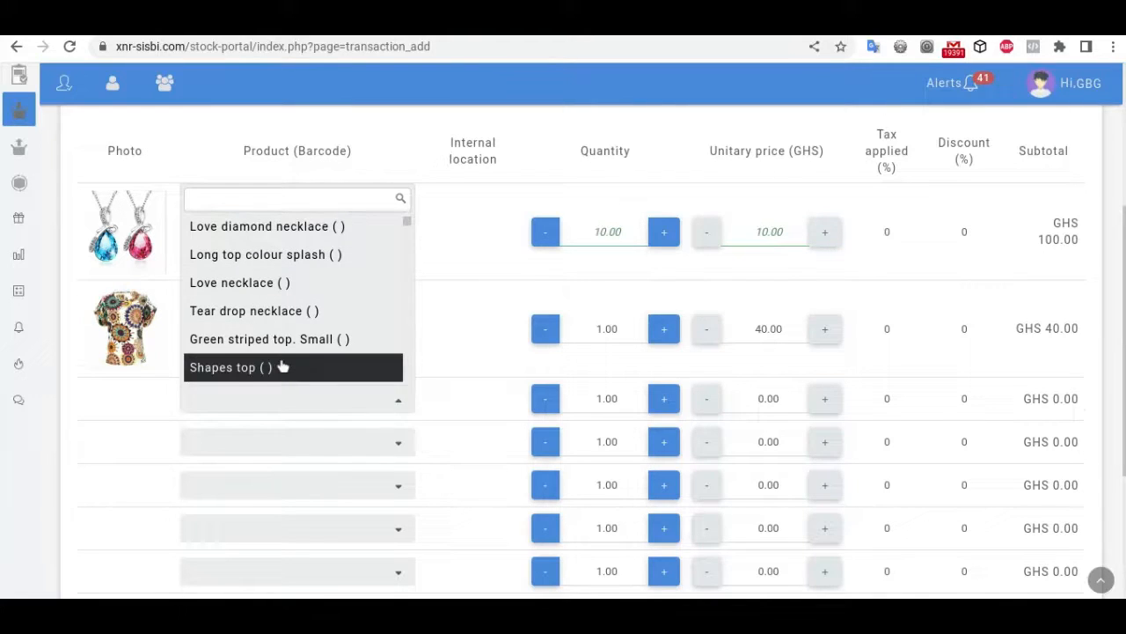
pyautogui.click(247, 371)
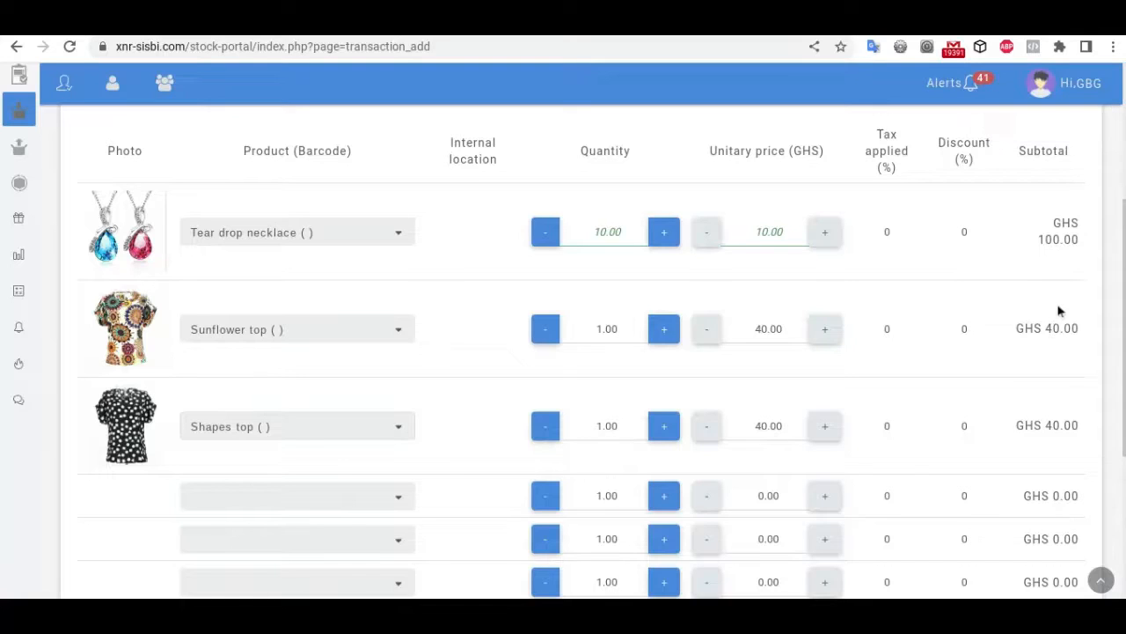
pyautogui.scroll(-3, 825, 383)
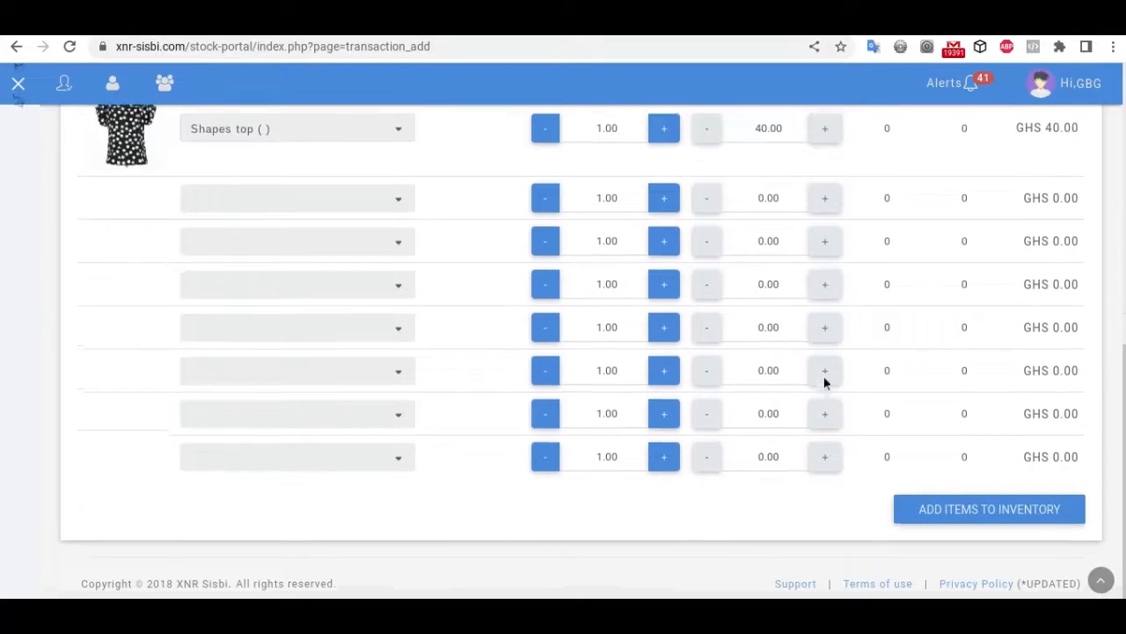
pyautogui.scroll(6, 824, 383)
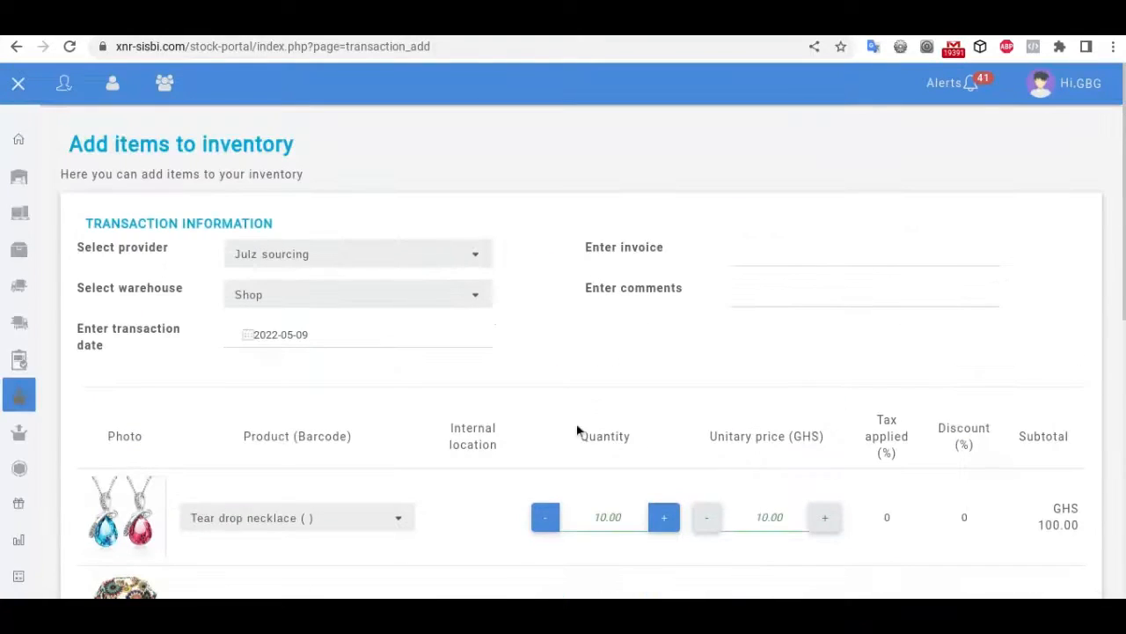
# Step: Keep Julz sourcing as provider and choose james house as the receiving warehouse
pyautogui.scroll(-3, 659, 448)
pyautogui.scroll(3, 658, 448)
pyautogui.click(310, 255)
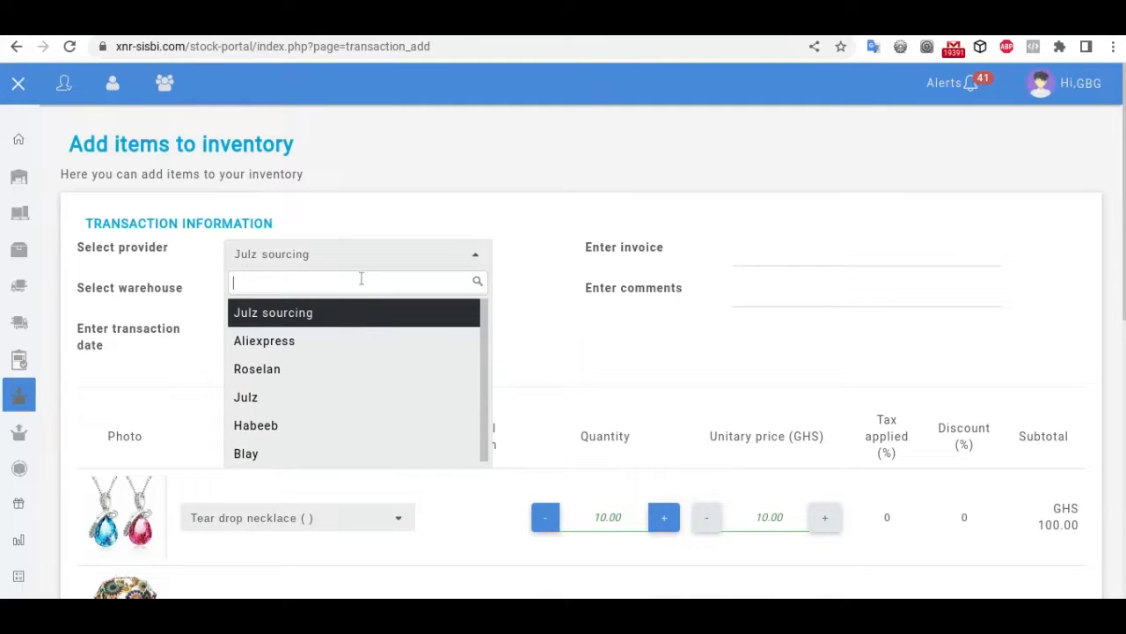
pyautogui.click(579, 215)
pyautogui.click(397, 292)
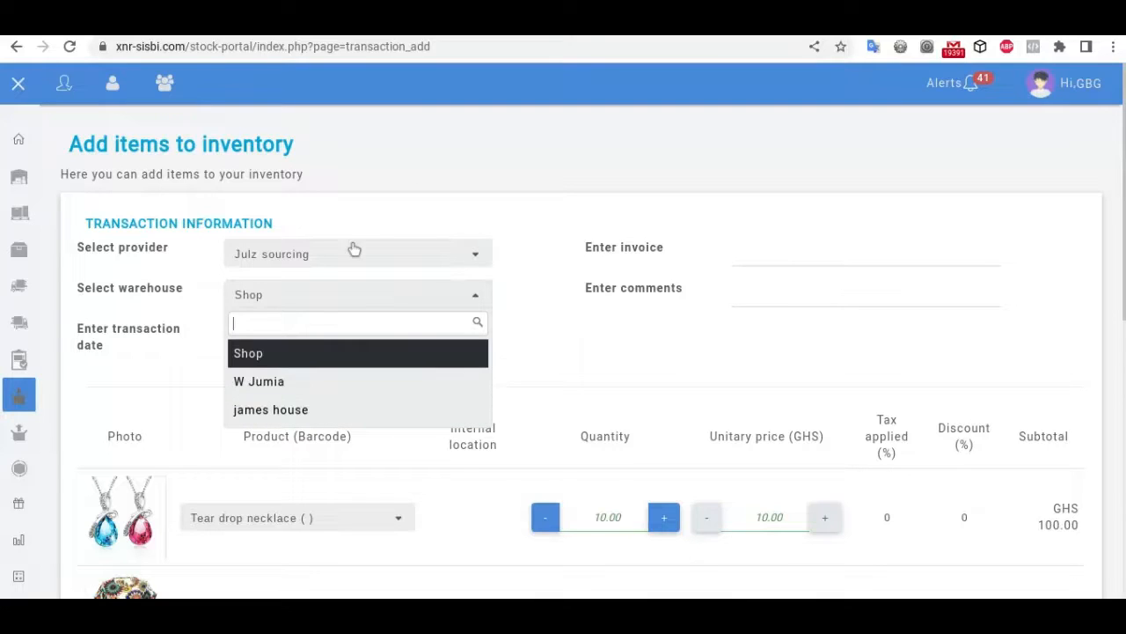
pyautogui.click(275, 416)
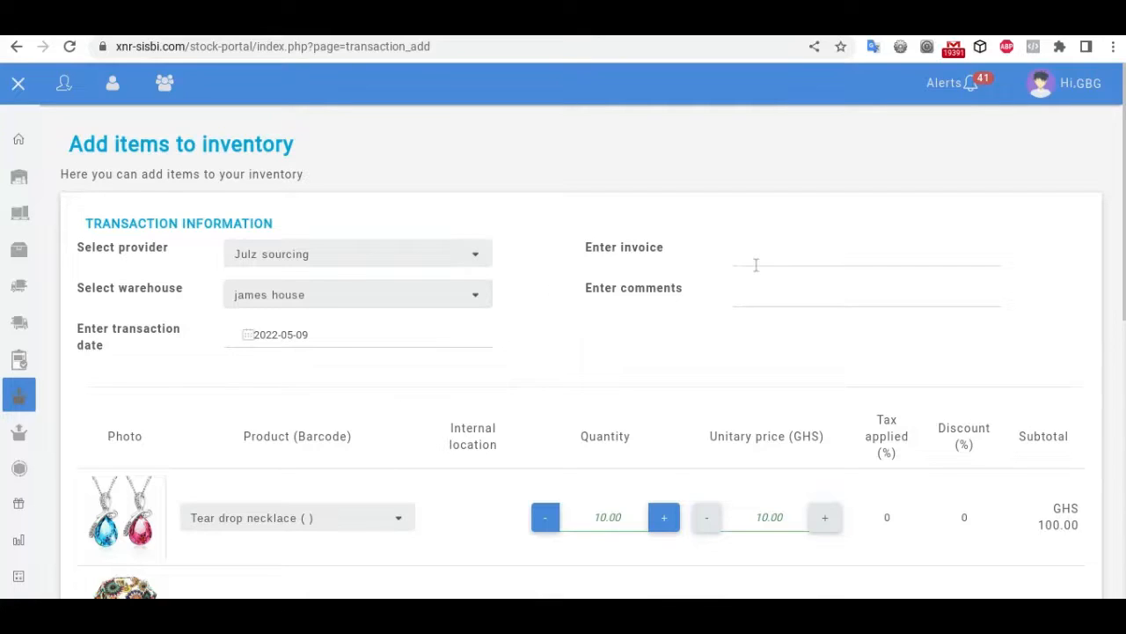
# Step: Enter the invoice reference, then scroll through the three product rows and the ADD ITEMS button
pyautogui.click(823, 252)
pyautogui.write('ujew98rt3')
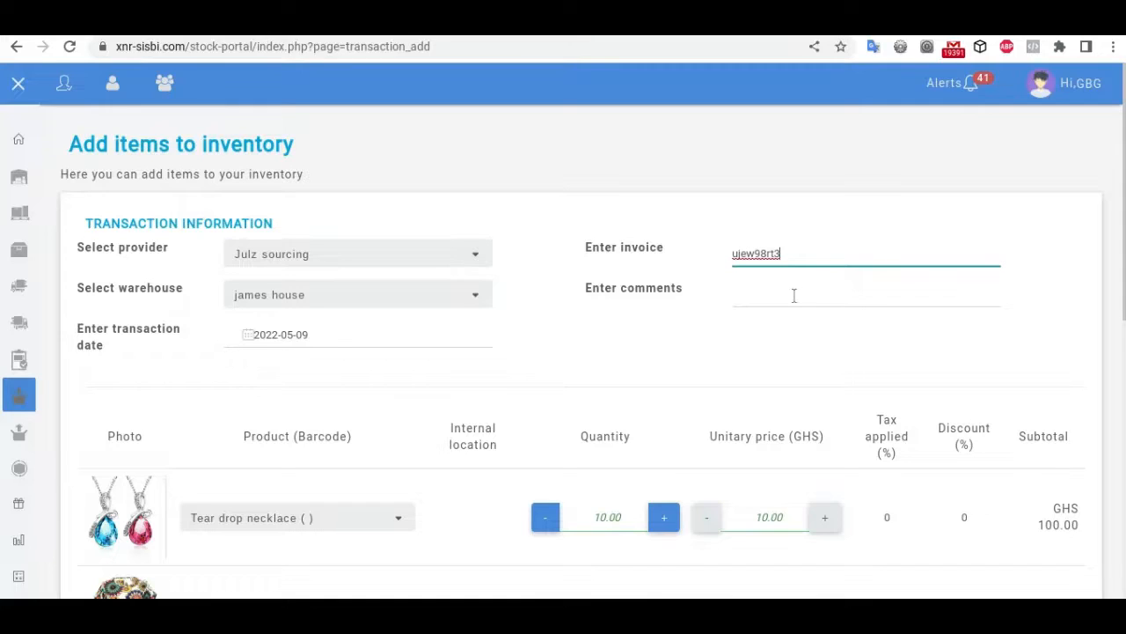
pyautogui.click(741, 300)
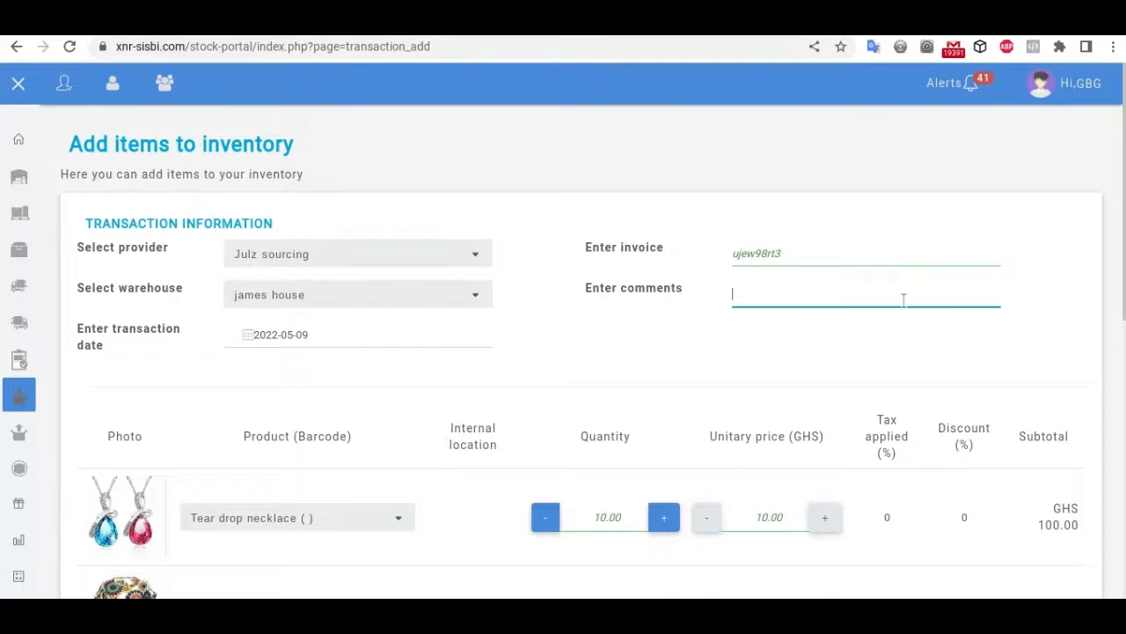
pyautogui.scroll(-1, 904, 301)
pyautogui.scroll(1, 904, 301)
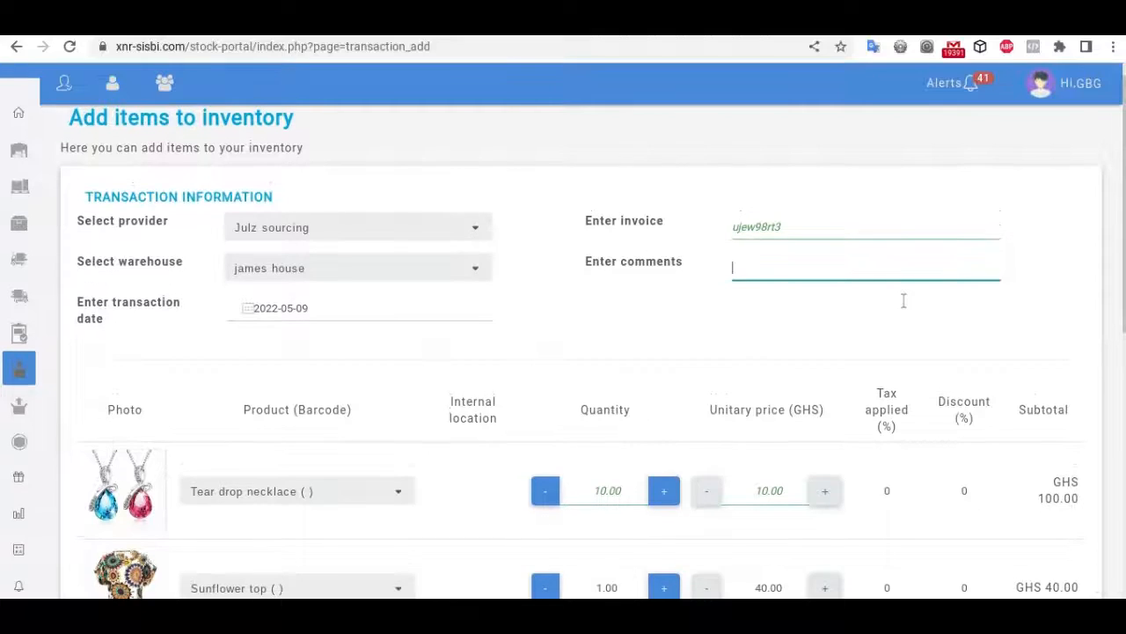
pyautogui.scroll(-6, 904, 301)
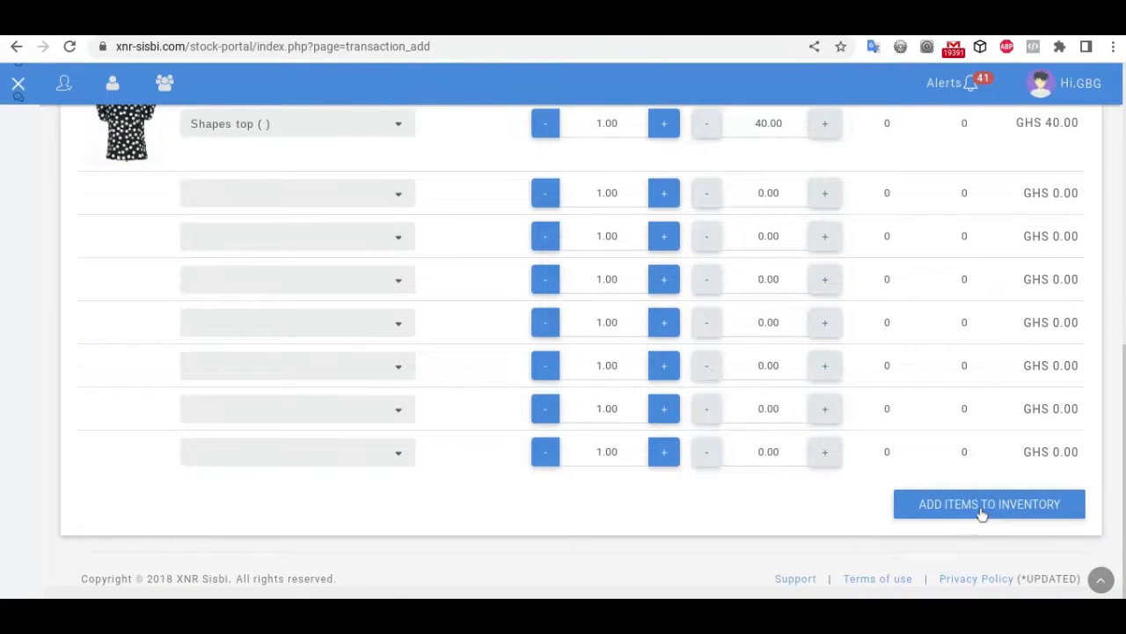
pyautogui.scroll(5, 981, 515)
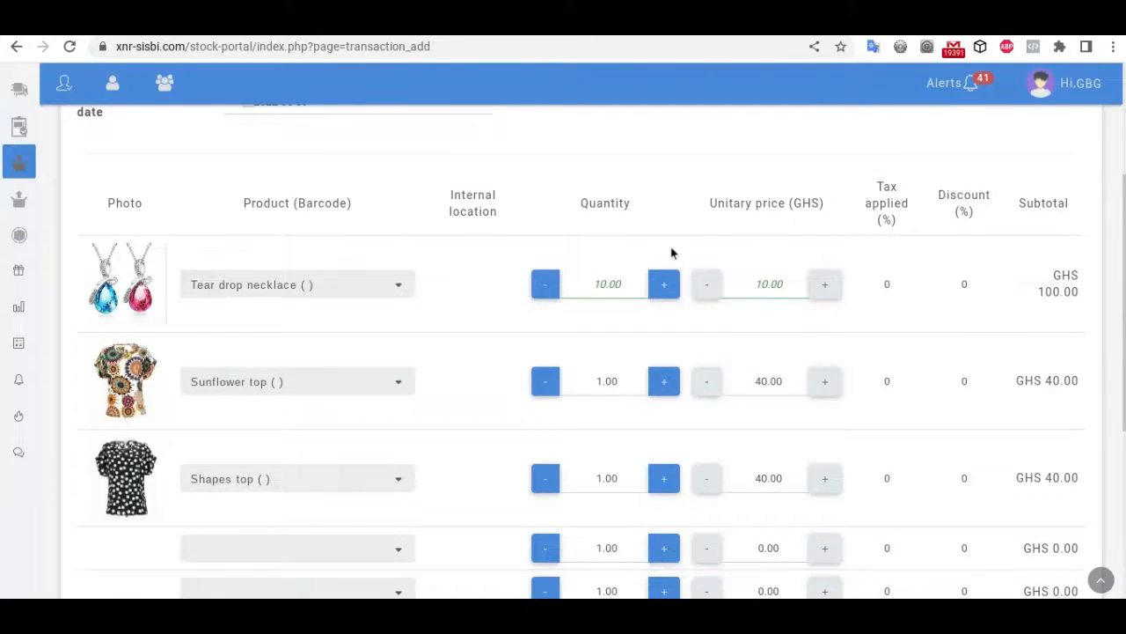
pyautogui.scroll(3, 671, 252)
pyautogui.scroll(-7, 672, 252)
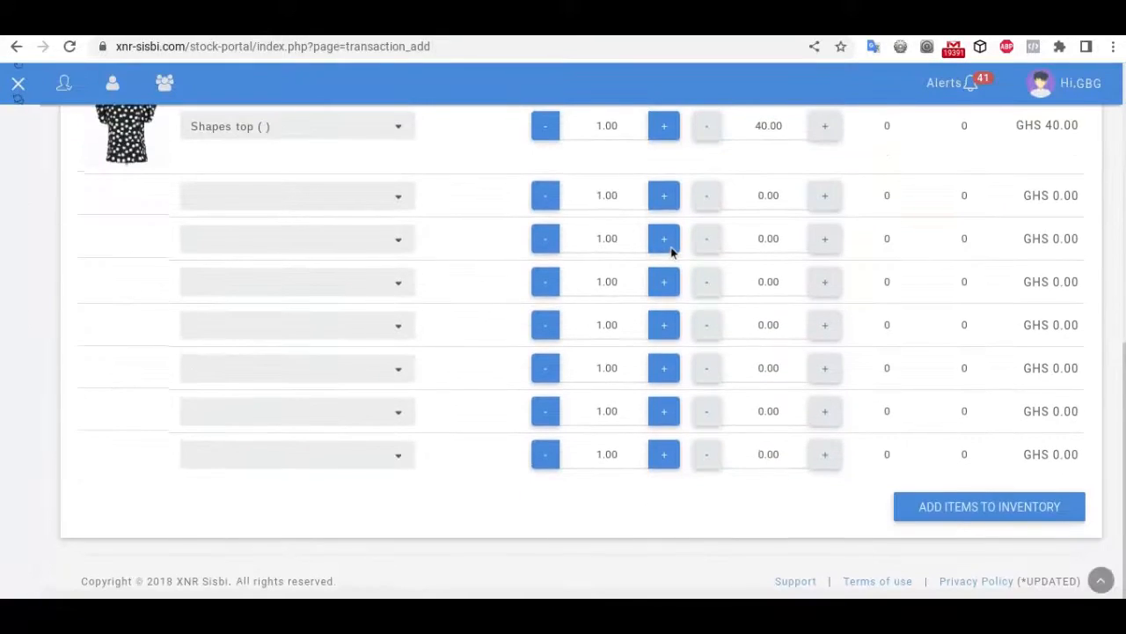
pyautogui.scroll(7, 471, 354)
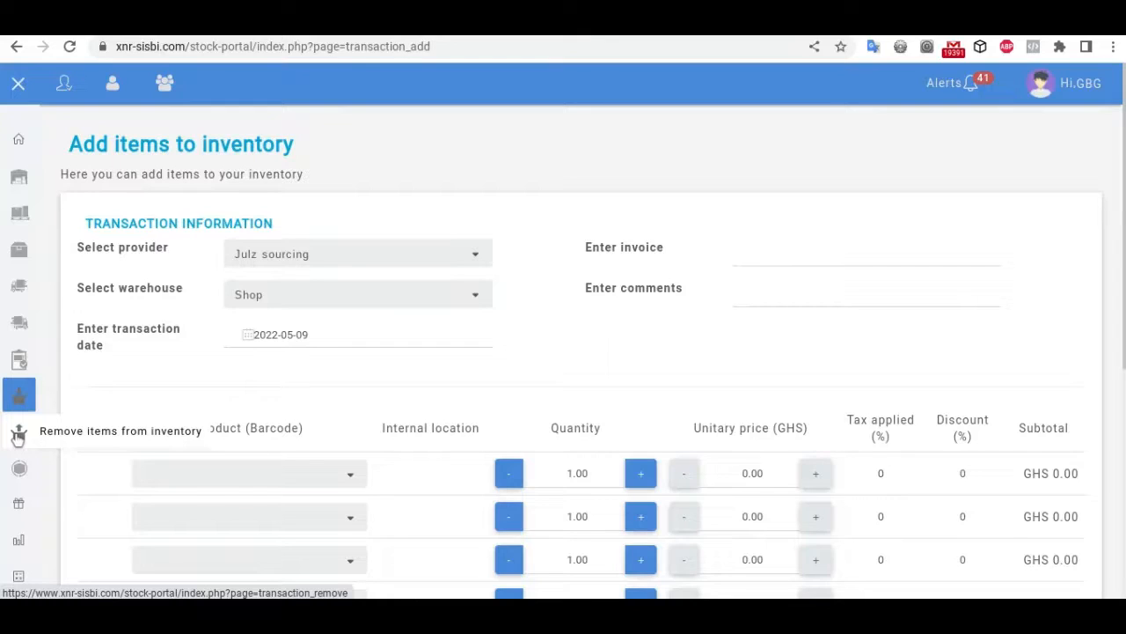
# Step: On the Remove items from inventory page, choose Sunflower top in the first row
pyautogui.click(18, 434)
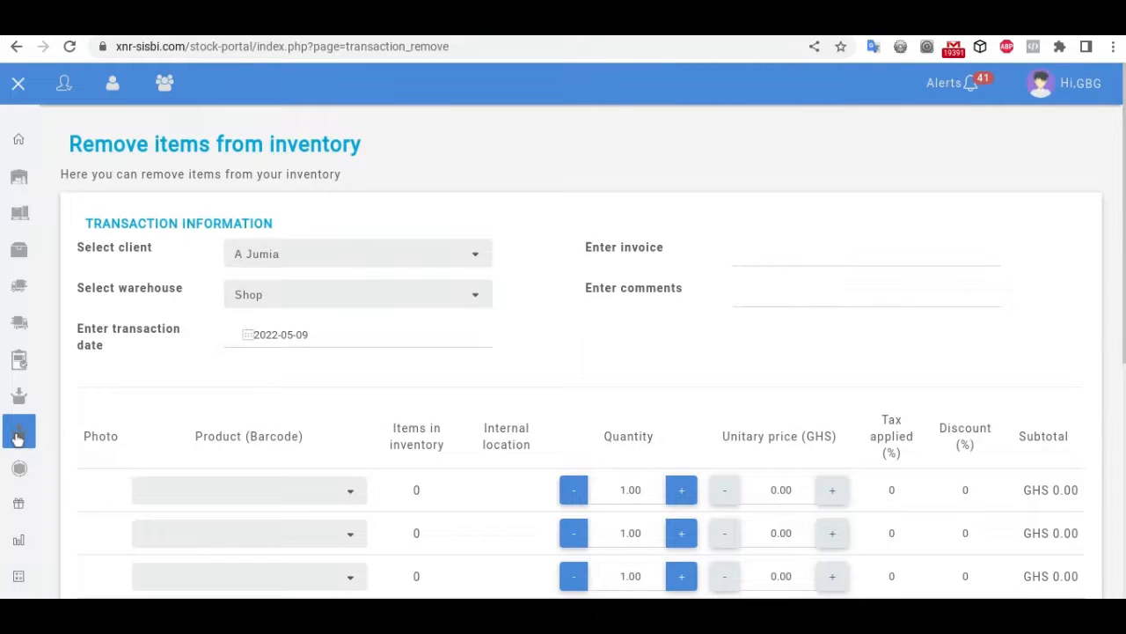
pyautogui.click(278, 500)
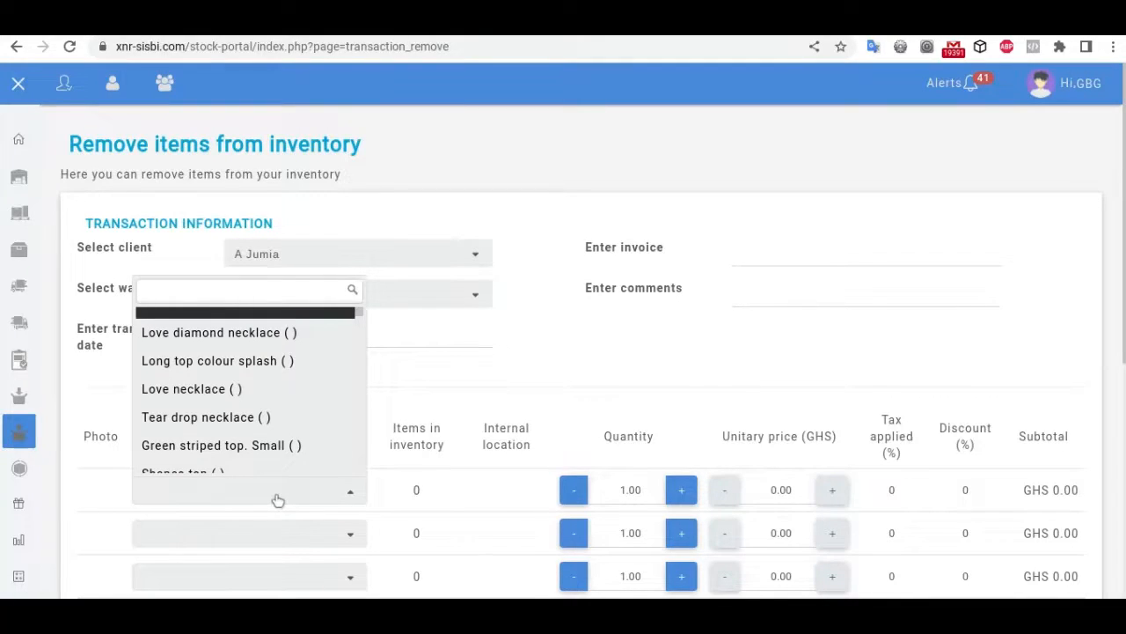
pyautogui.write('sun')
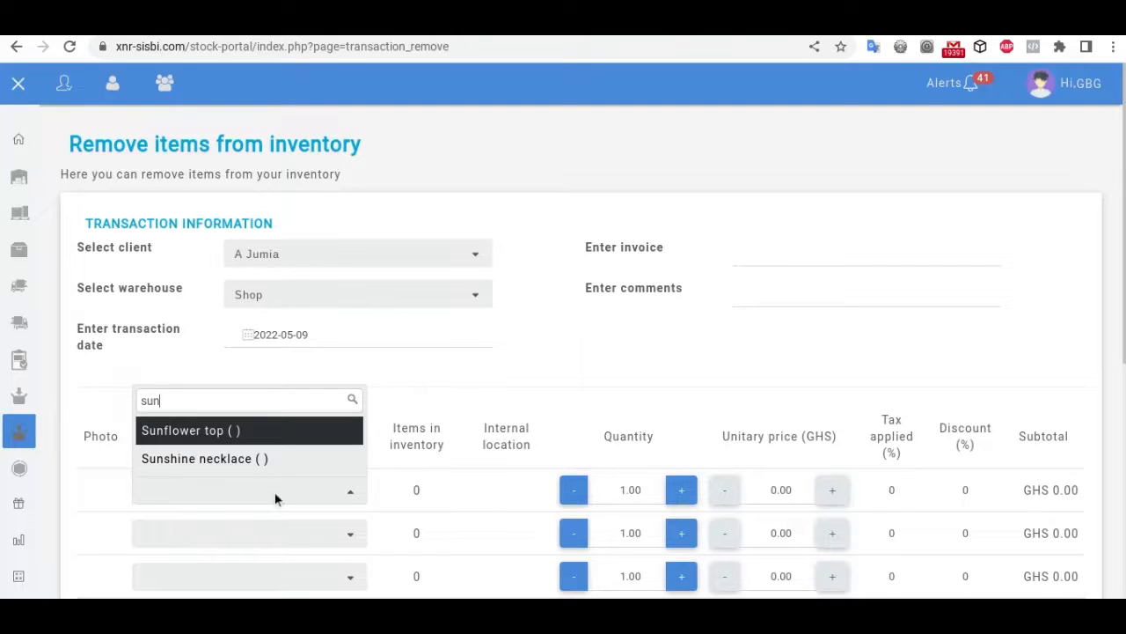
pyautogui.click(189, 438)
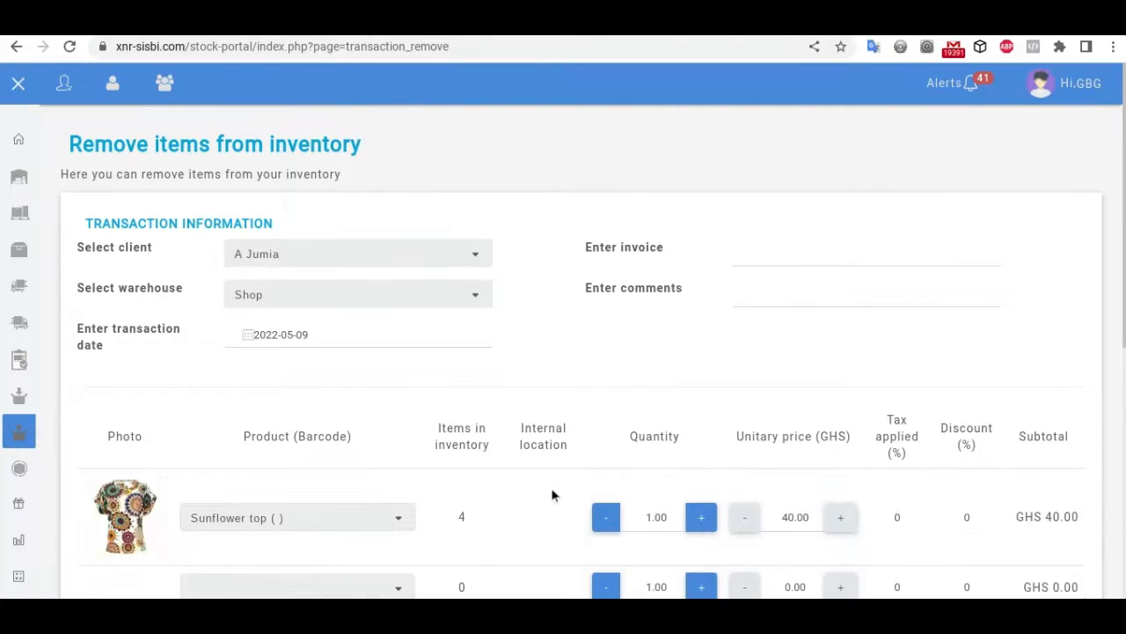
# Step: Set the Sunflower top quantity to 4, for a GHS 160.00 subtotal
pyautogui.scroll(-2, 552, 495)
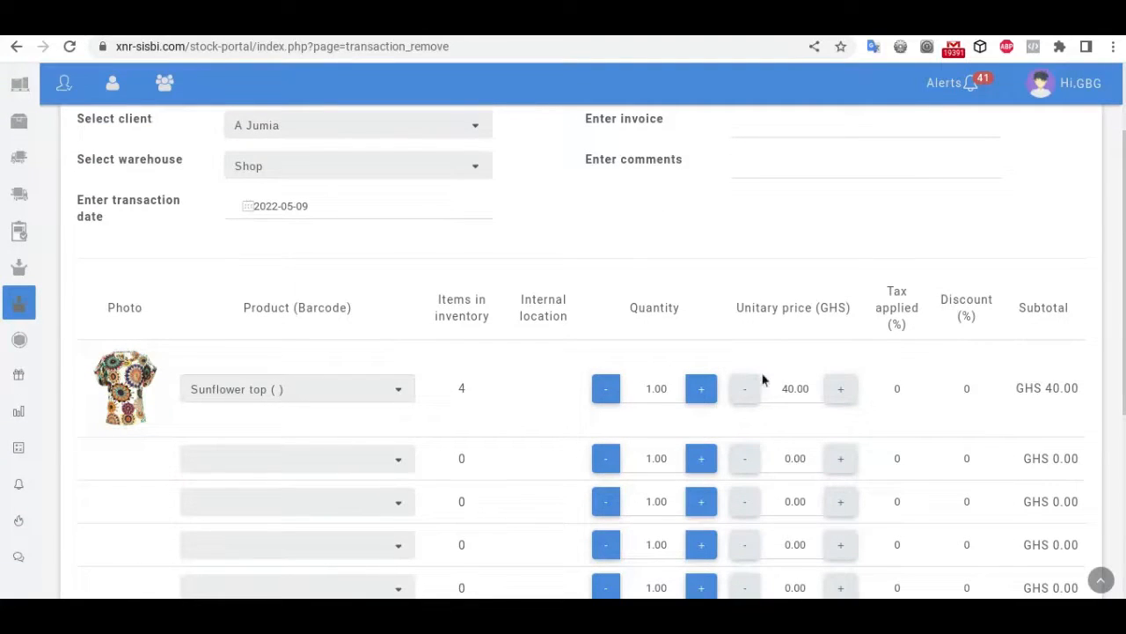
pyautogui.doubleClick(679, 385)
pyautogui.write('4')
pyautogui.click(779, 347)
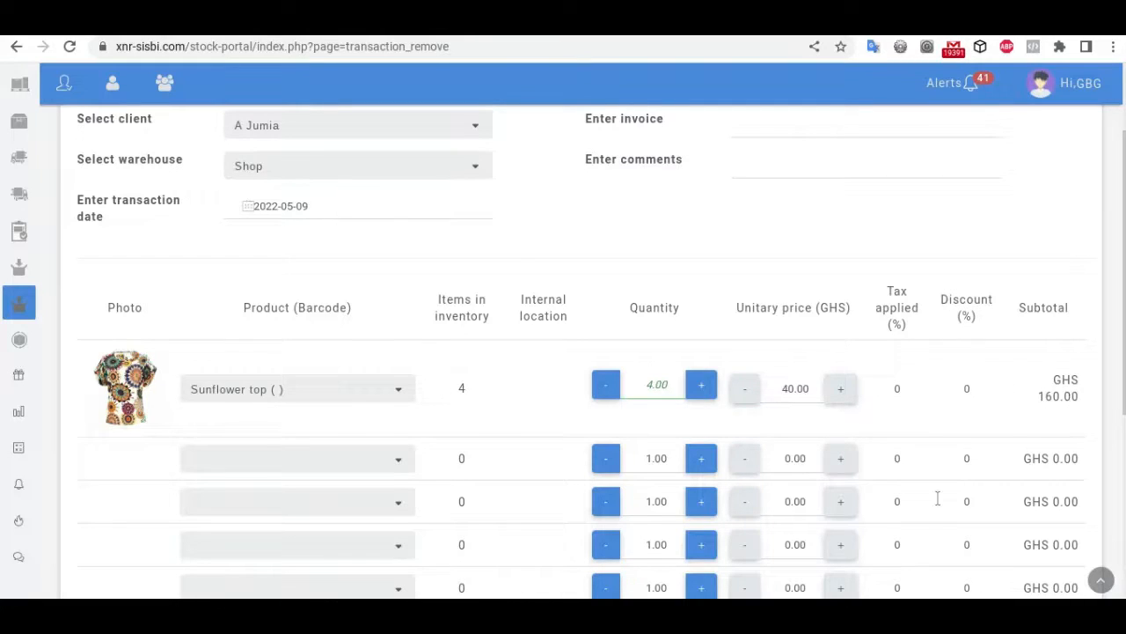
pyautogui.scroll(2, 809, 338)
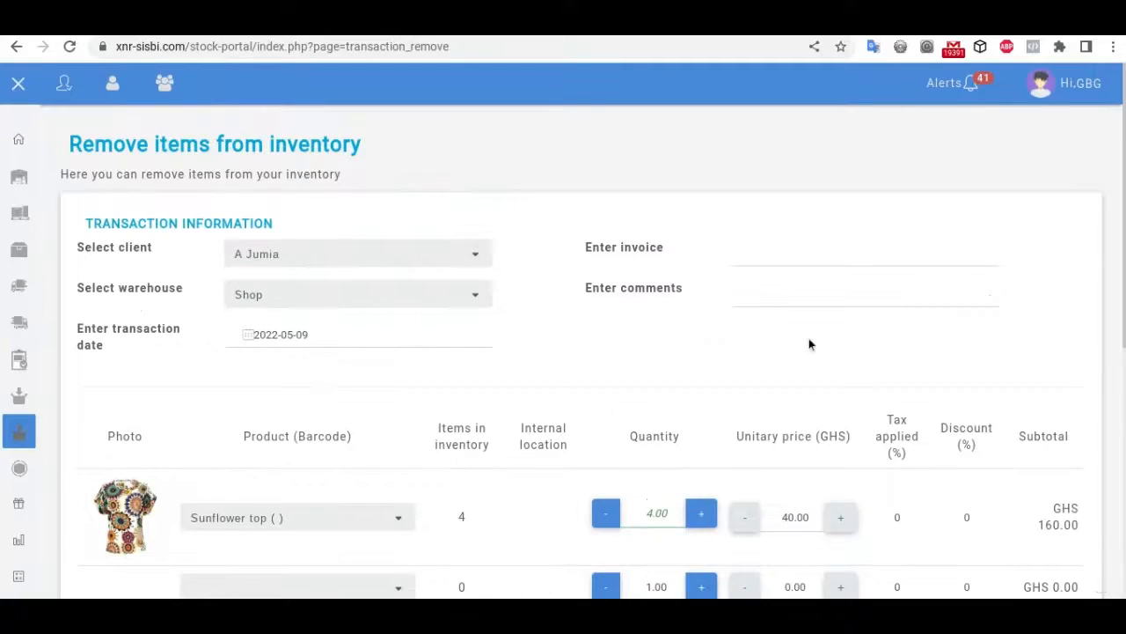
pyautogui.click(318, 262)
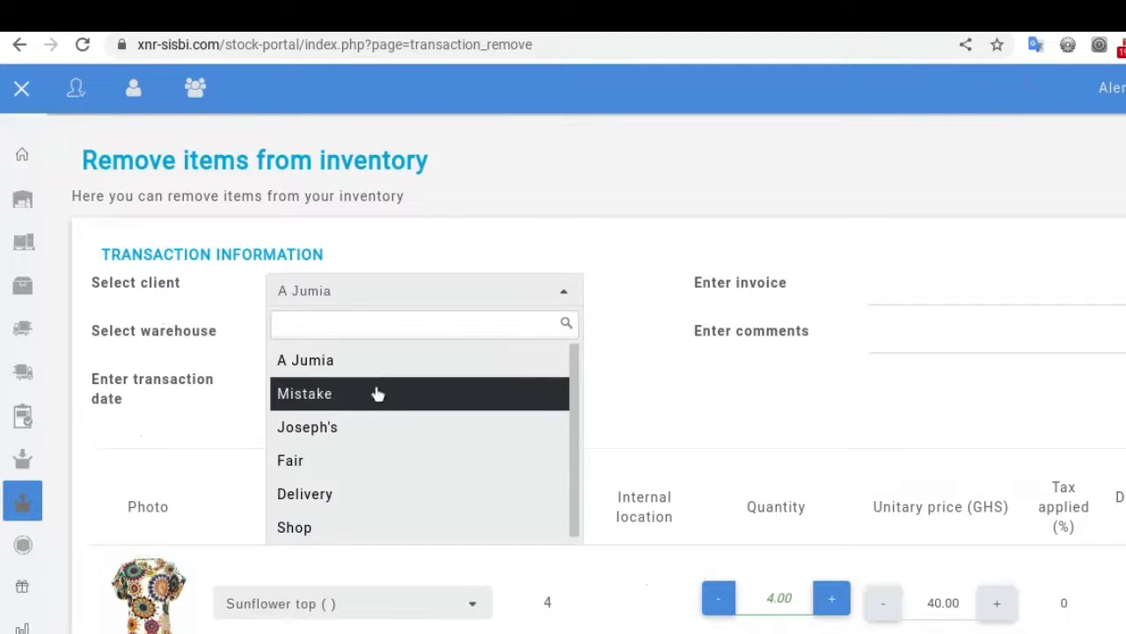
pyautogui.click(350, 493)
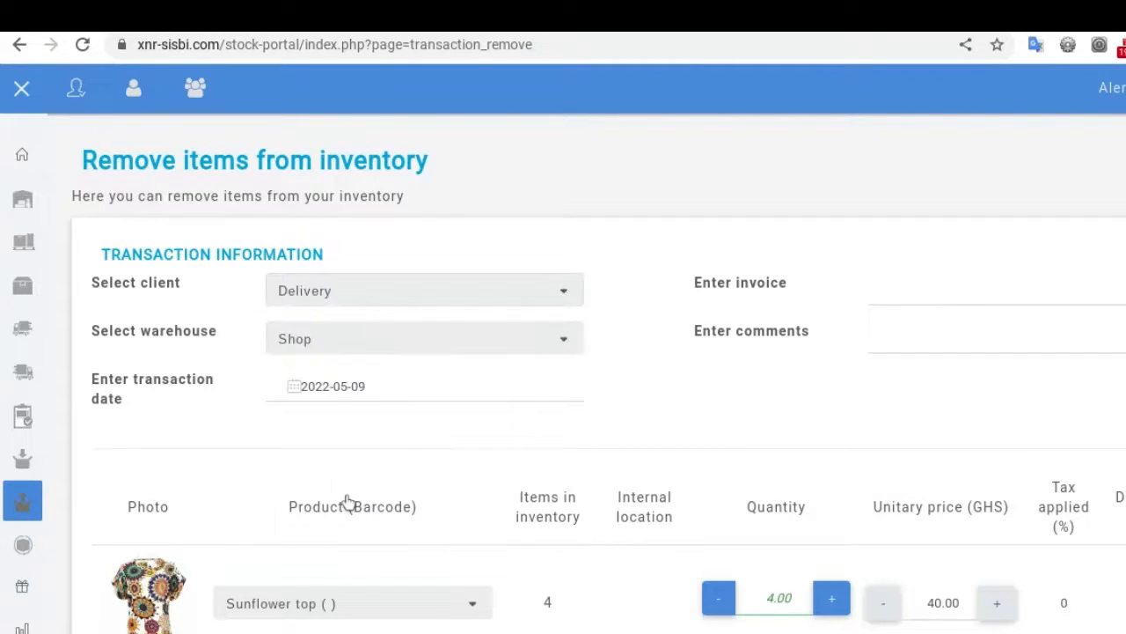
pyautogui.click(359, 343)
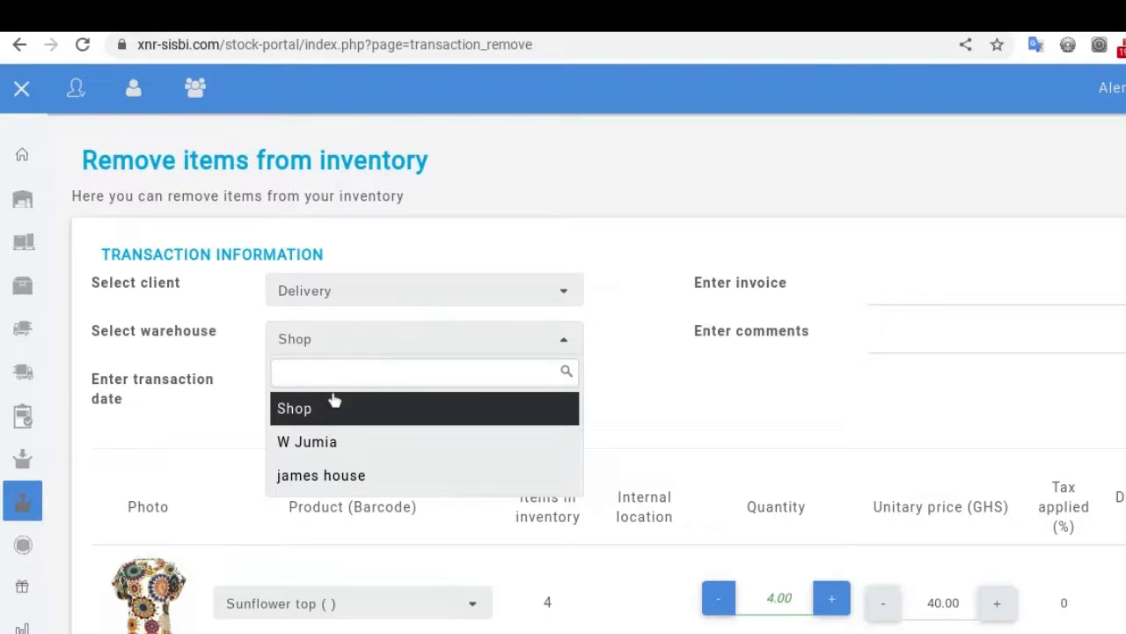
pyautogui.click(323, 476)
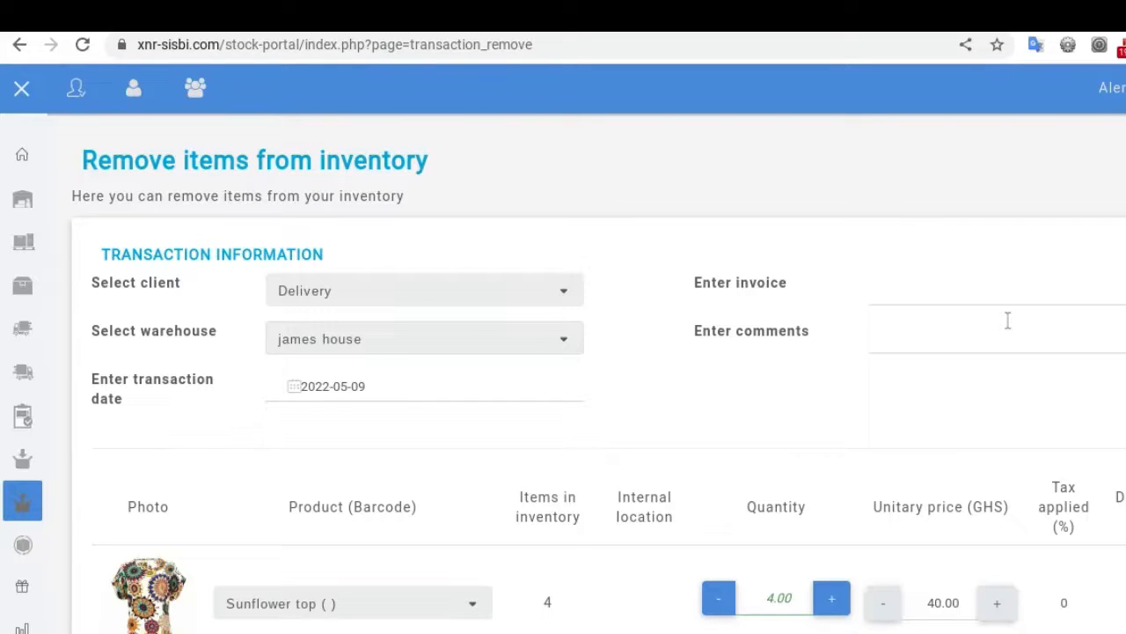
pyautogui.click(972, 291)
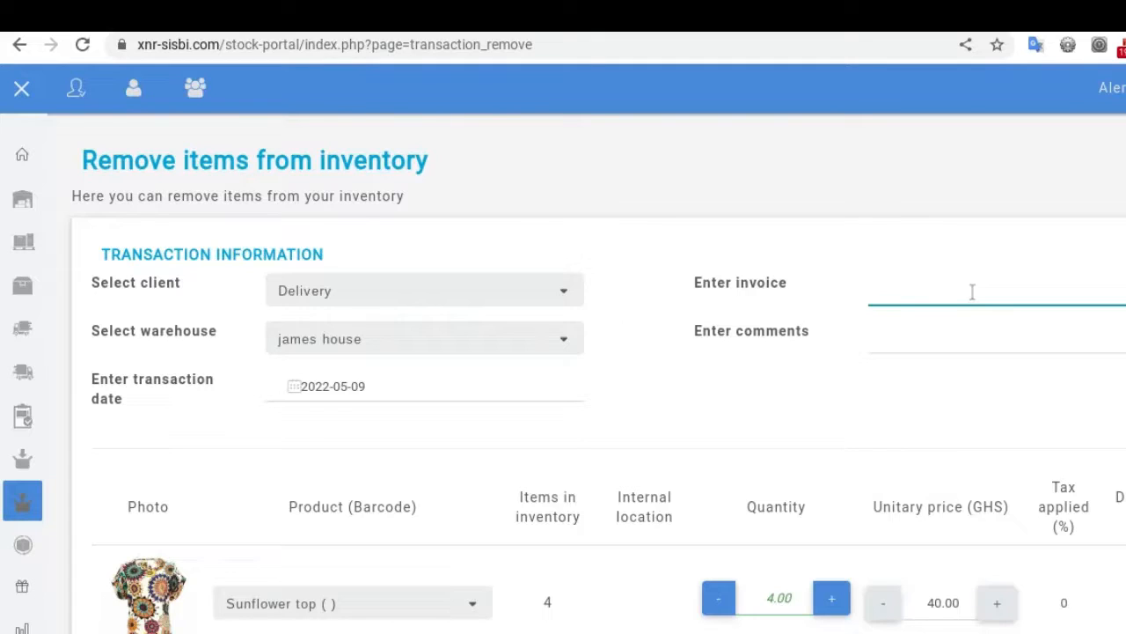
pyautogui.write('ejrhf')
pyautogui.click(924, 337)
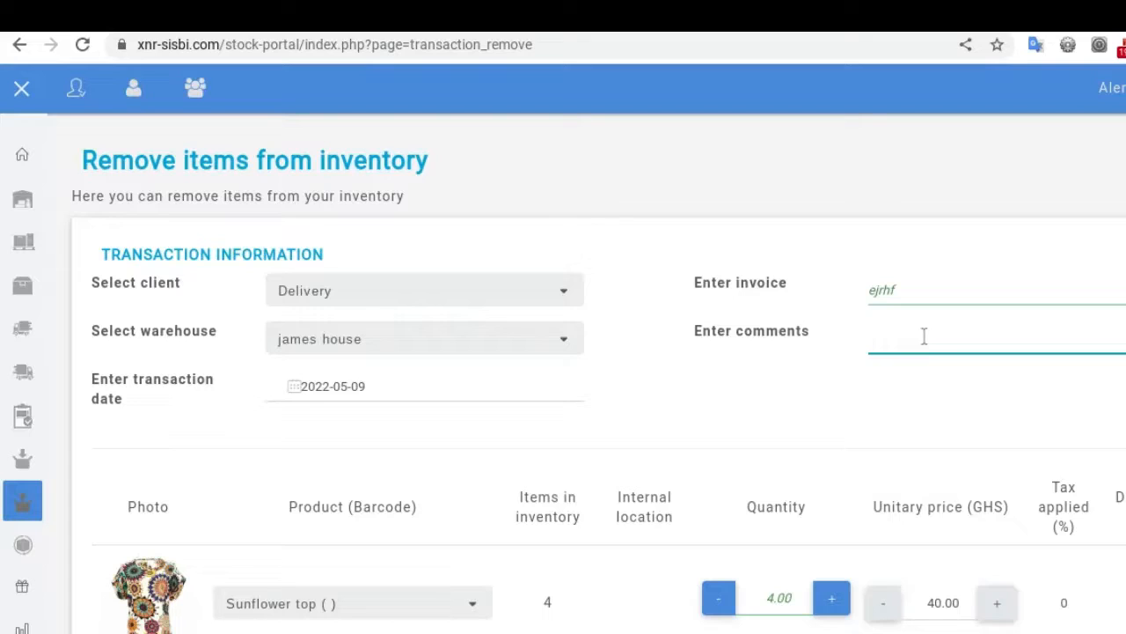
pyautogui.scroll(-3, 964, 365)
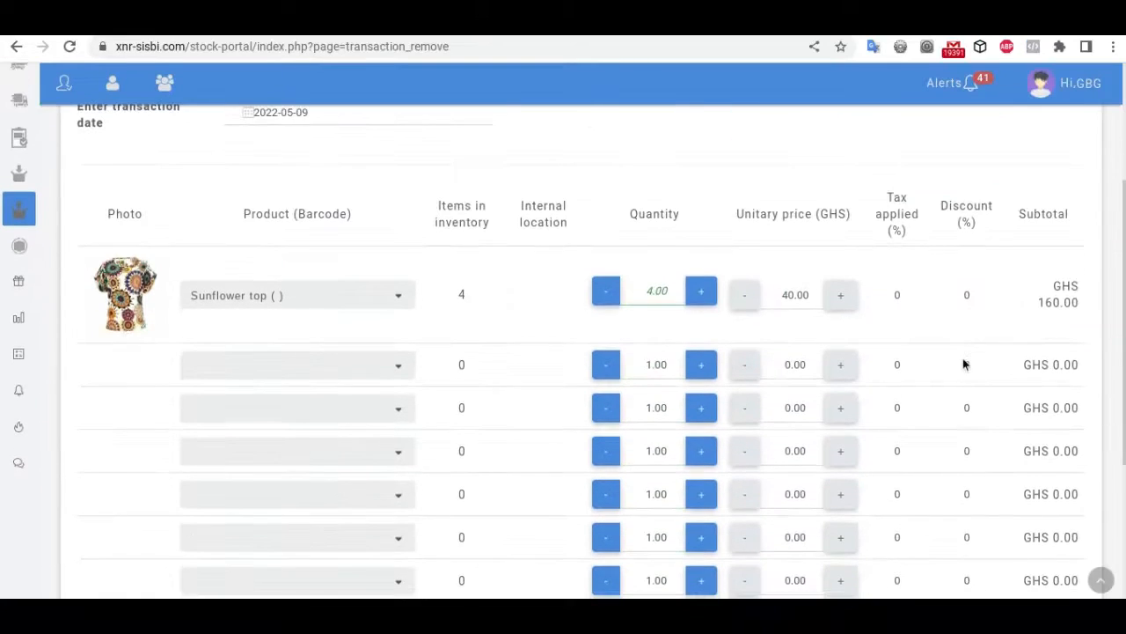
pyautogui.scroll(3, 964, 365)
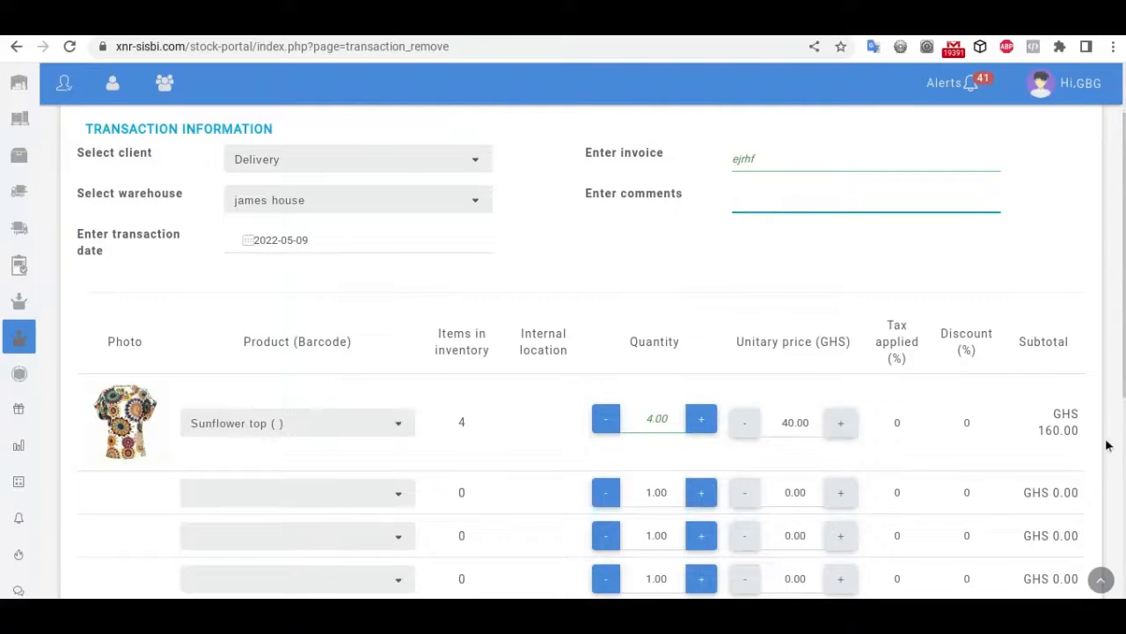
pyautogui.scroll(-5, 1047, 374)
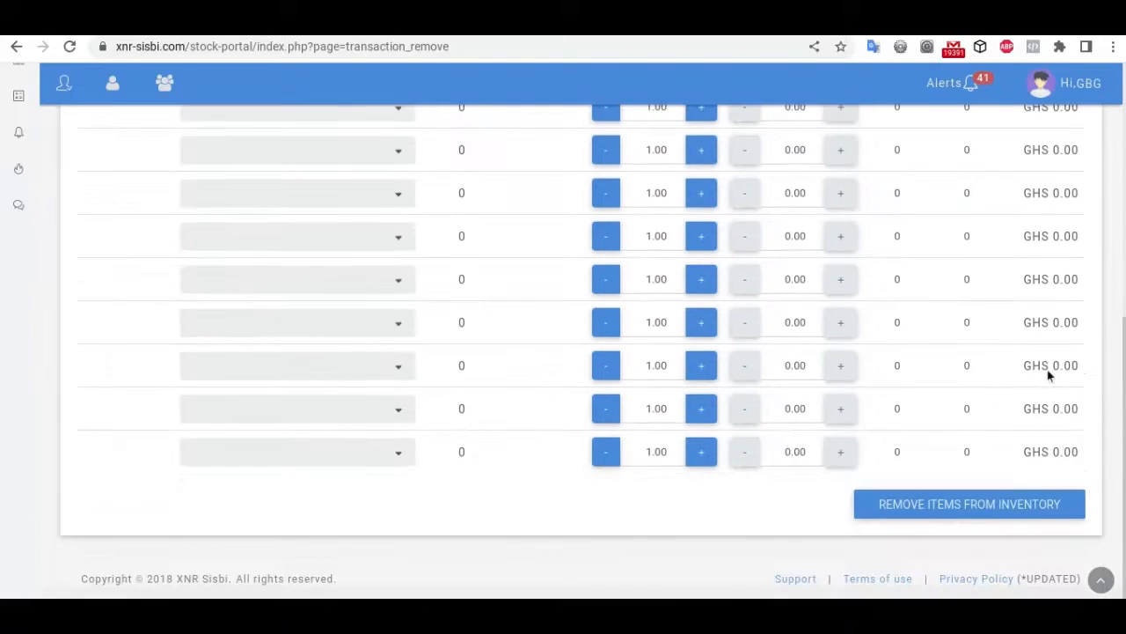
pyautogui.click(937, 515)
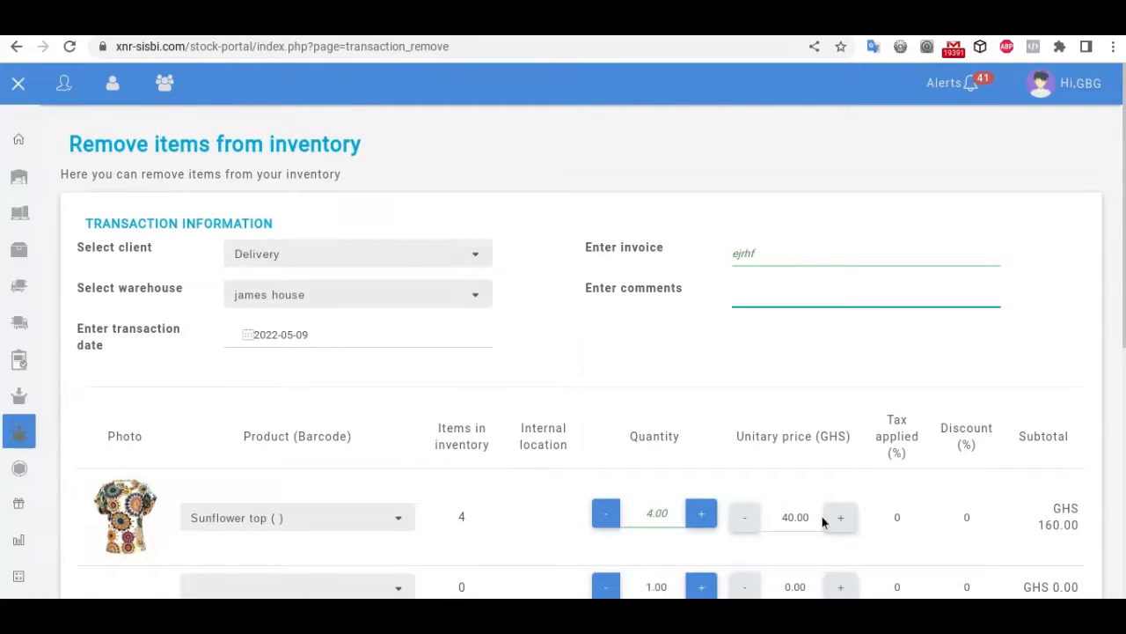
pyautogui.scroll(-5, 823, 522)
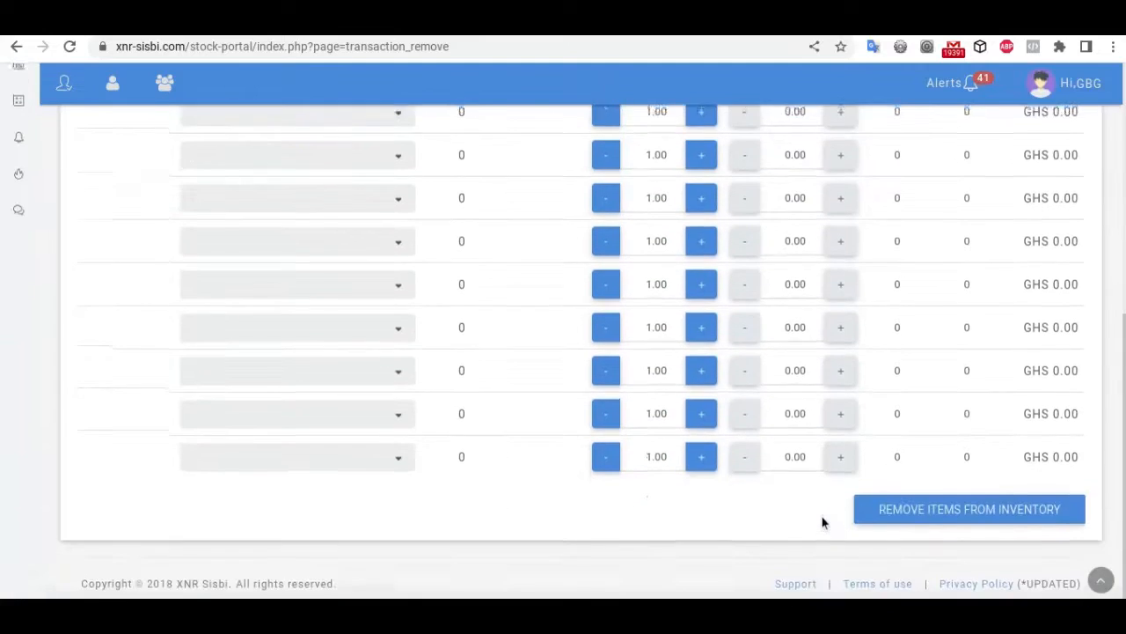
pyautogui.scroll(5, 823, 523)
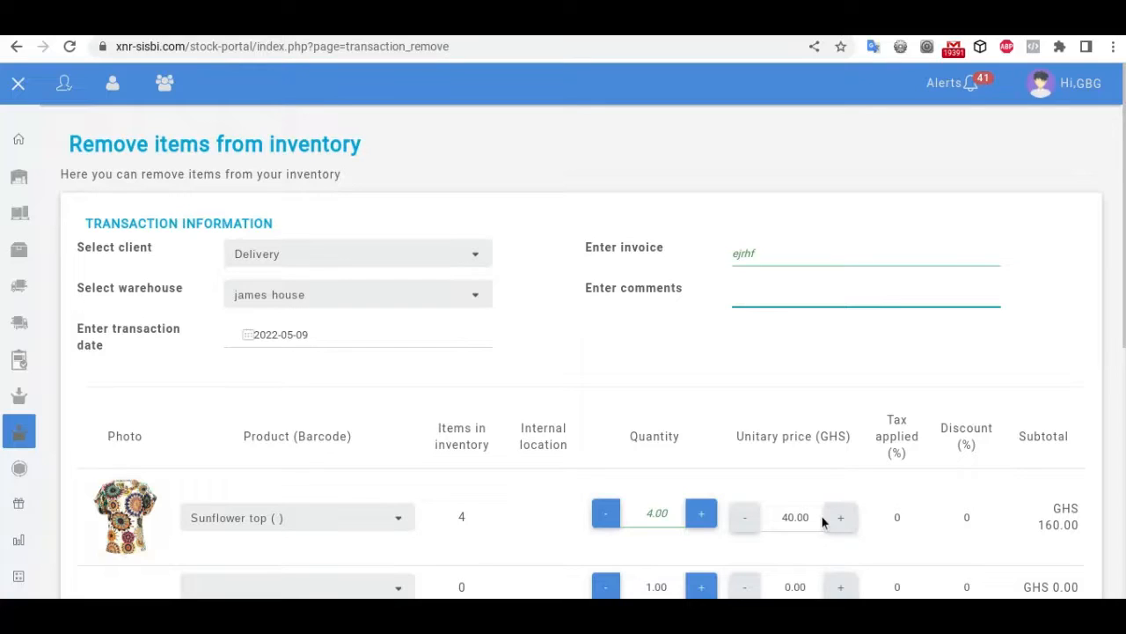
# Step: Choose client Mistake and put Love diamond necklace in the first row
pyautogui.click(340, 254)
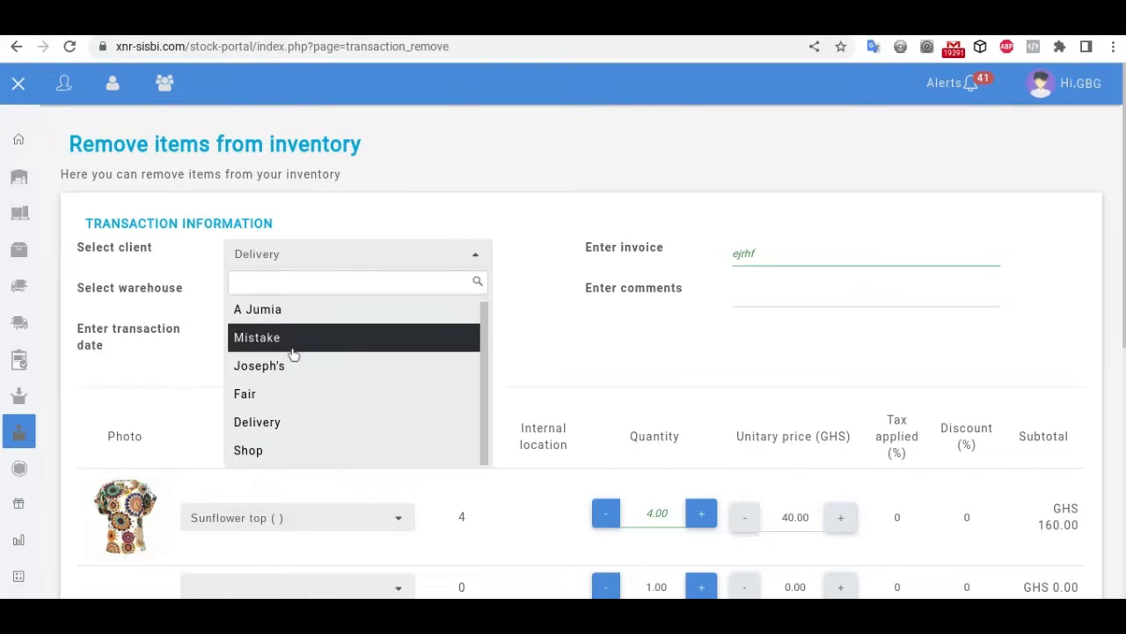
pyautogui.click(294, 339)
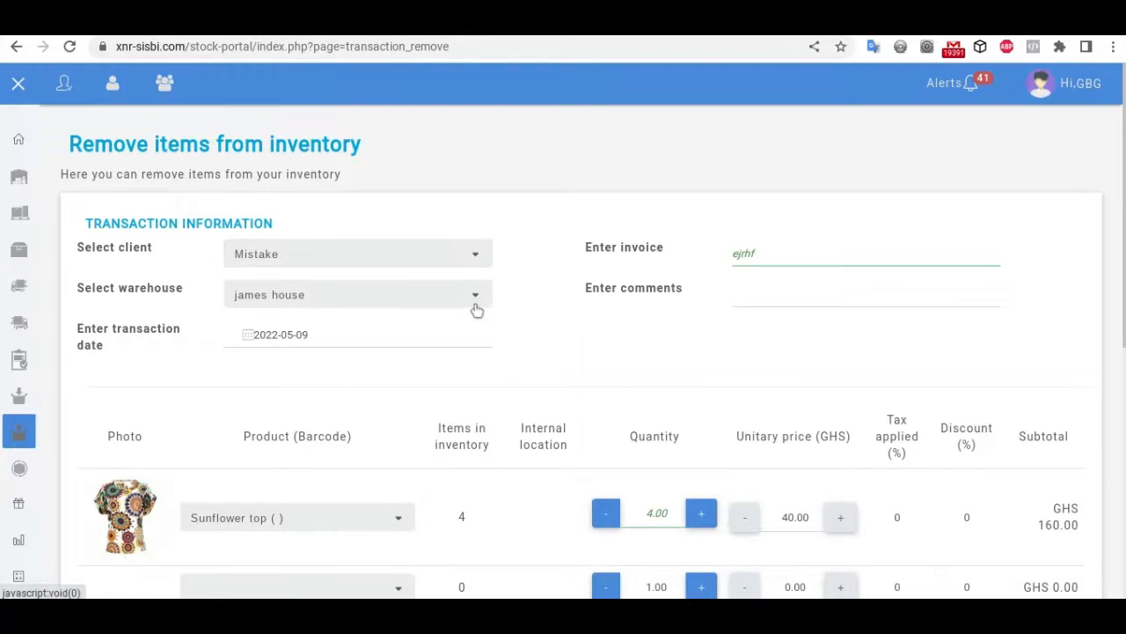
pyautogui.scroll(-3, 481, 470)
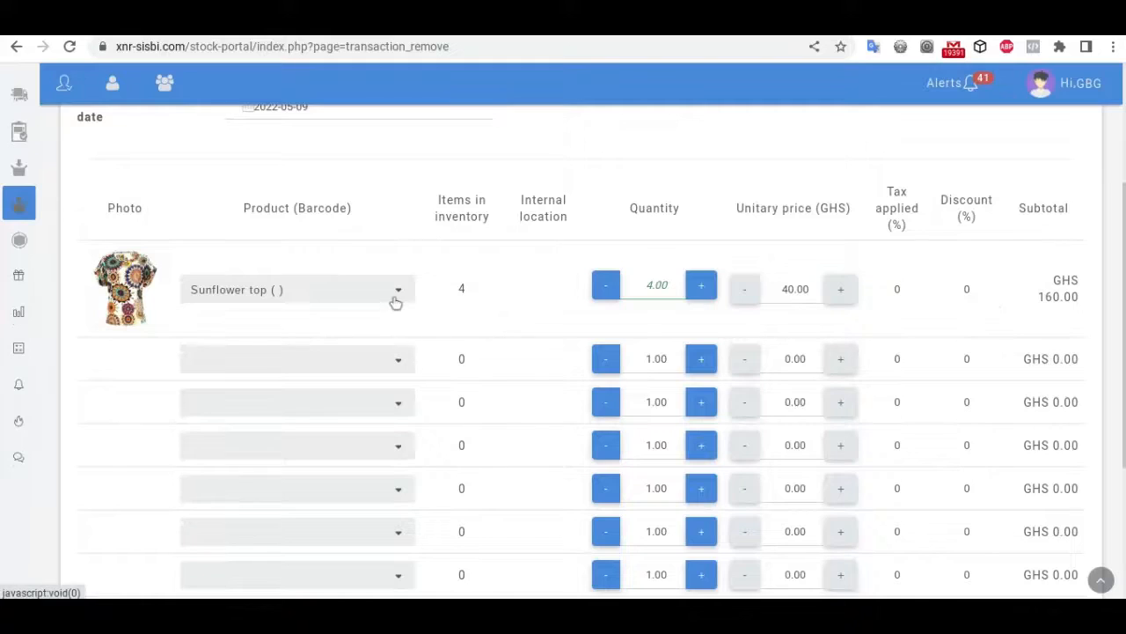
pyautogui.click(396, 301)
pyautogui.scroll(-2, 309, 431)
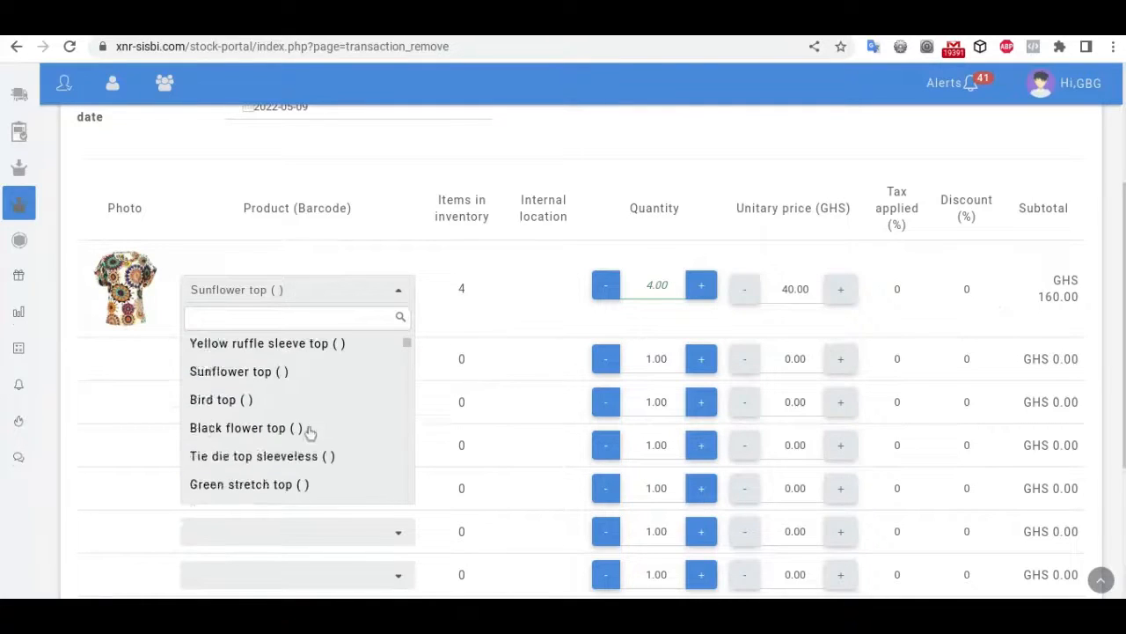
pyautogui.scroll(-3, 310, 431)
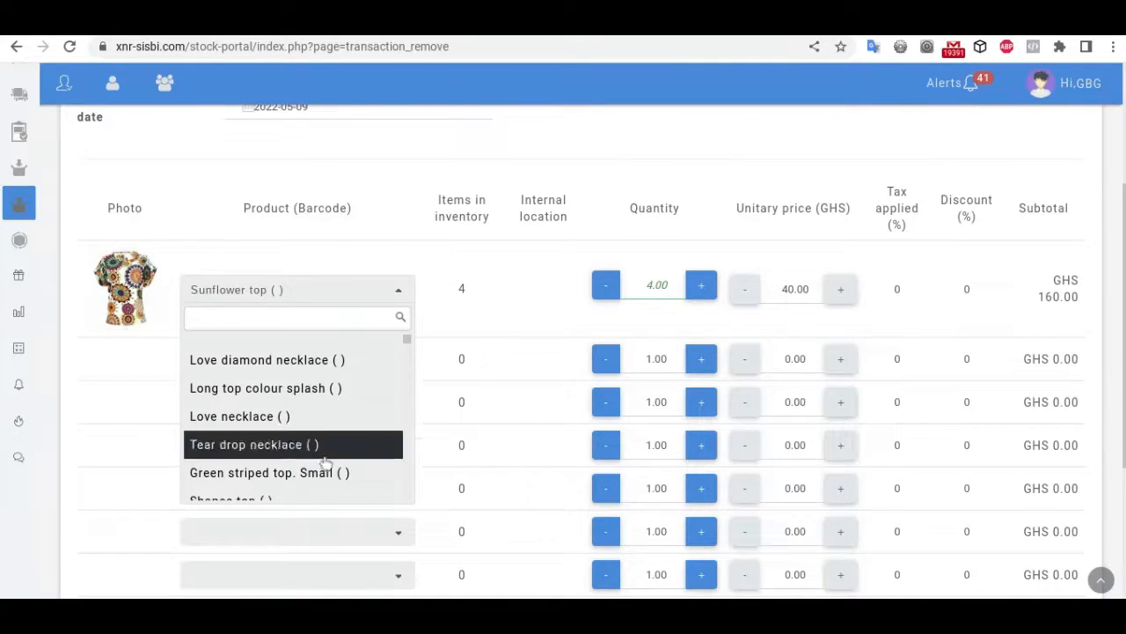
pyautogui.click(320, 418)
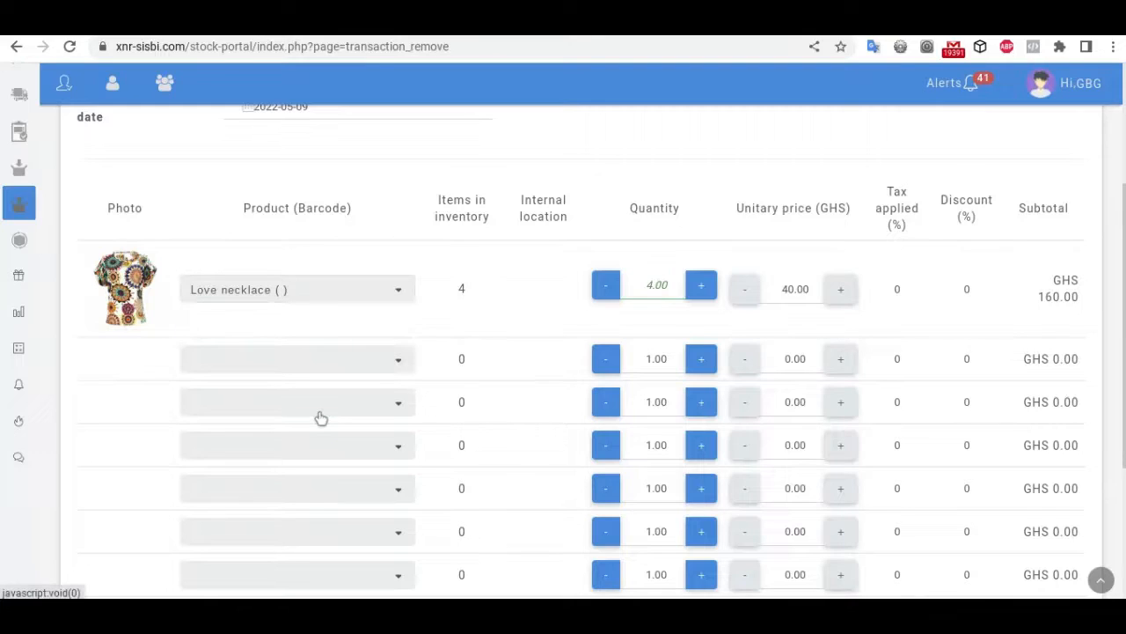
pyautogui.click(322, 418)
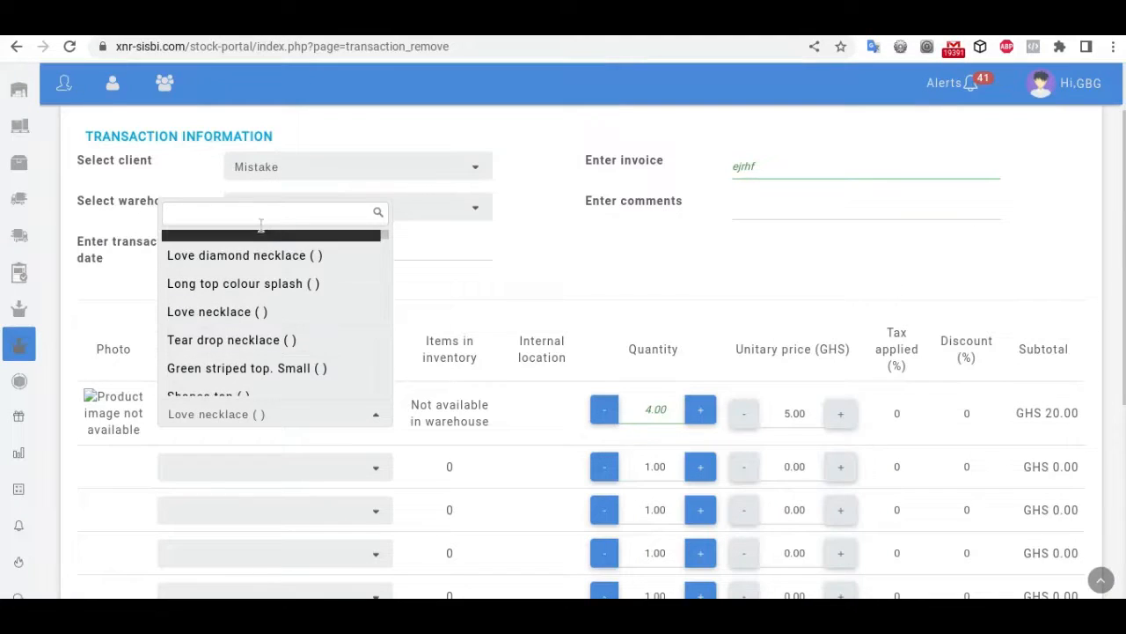
pyautogui.click(261, 256)
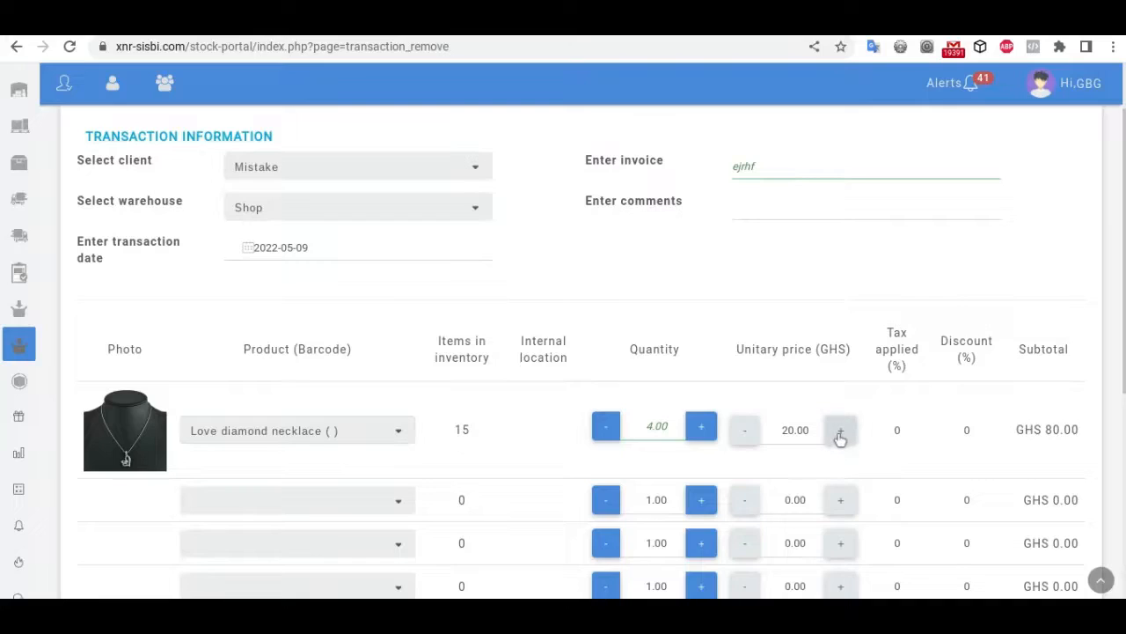
# Step: Set the necklace's unit price to 0.00 and its quantity to 10
pyautogui.click(794, 435)
pyautogui.press('BackSpace')
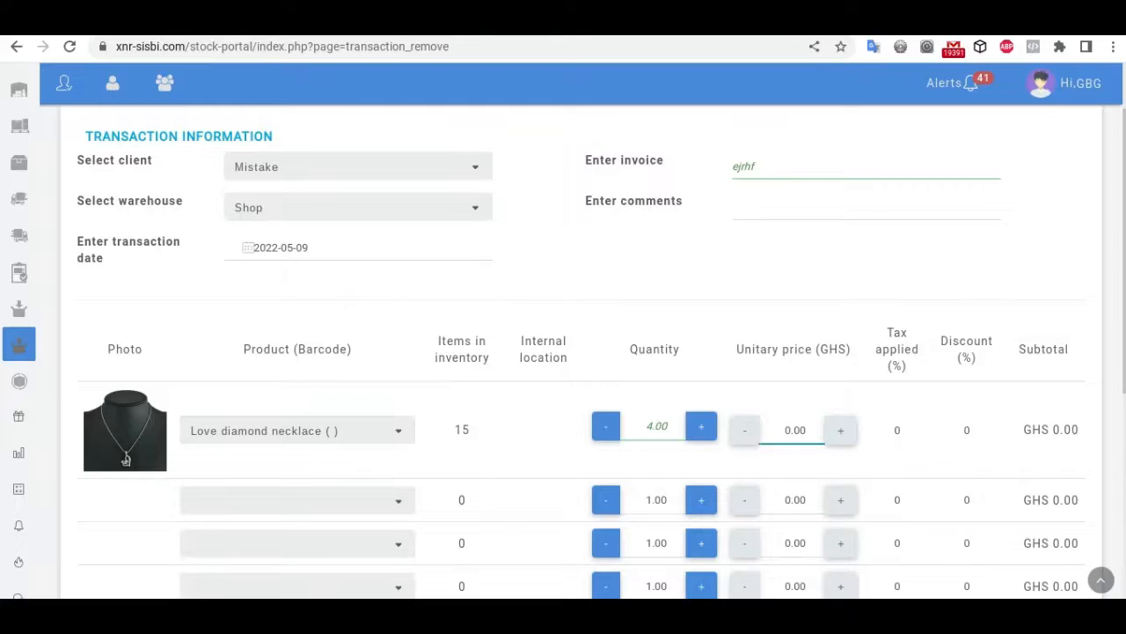
pyautogui.click(701, 430)
pyautogui.click(701, 429)
pyautogui.moveTo(667, 427); pyautogui.dragTo(633, 431)
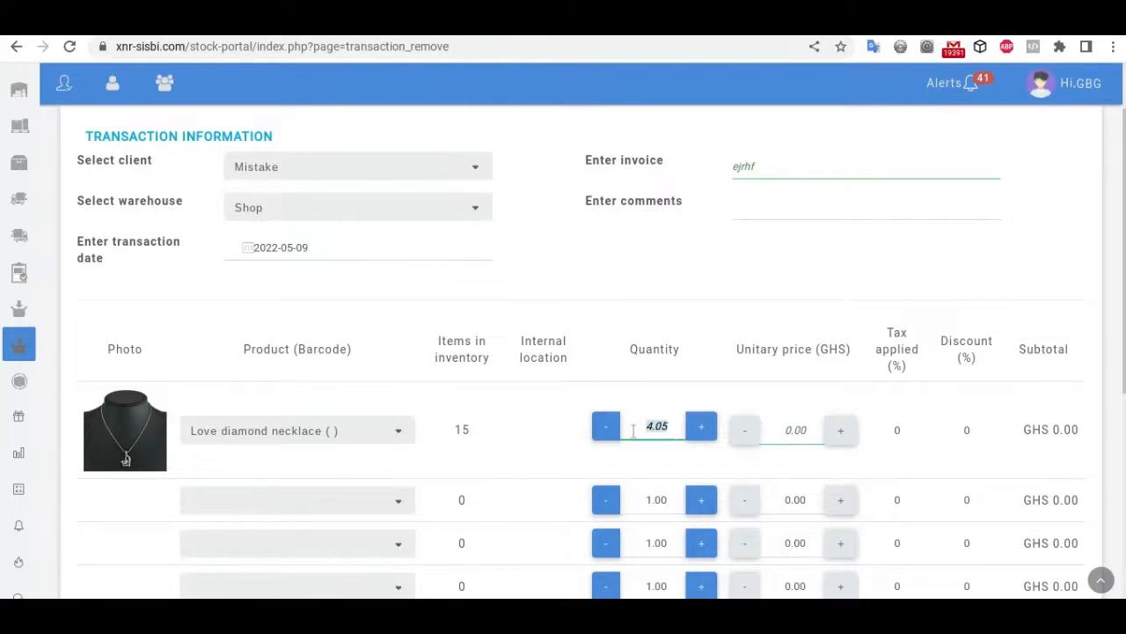
pyautogui.write('10')
pyautogui.click(795, 264)
pyautogui.scroll(-10, 1012, 443)
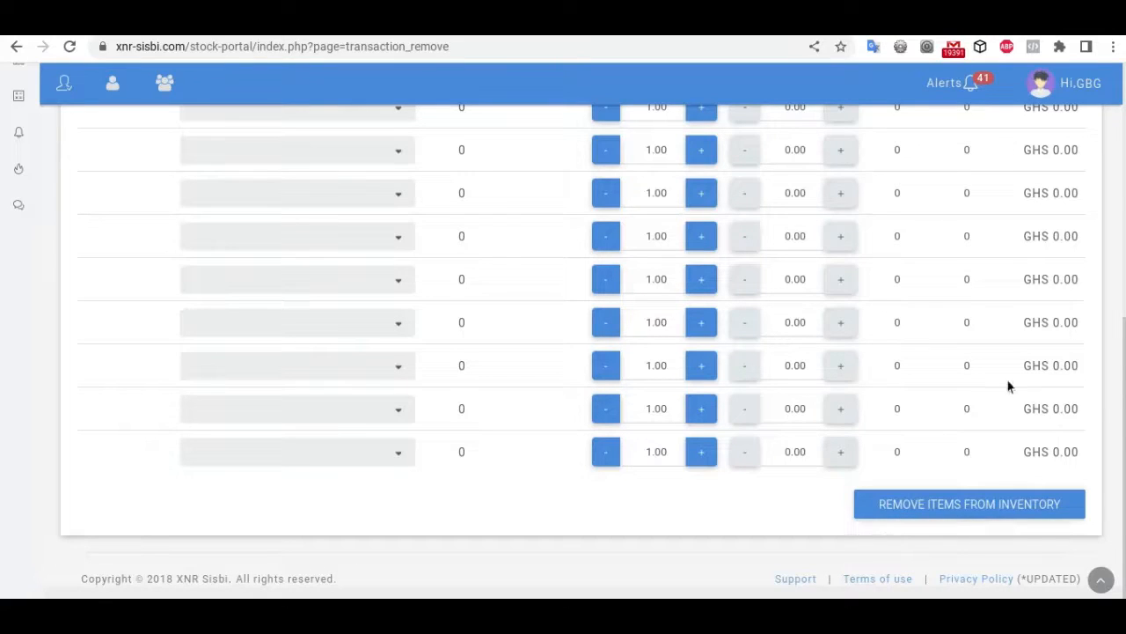
pyautogui.scroll(10, 989, 357)
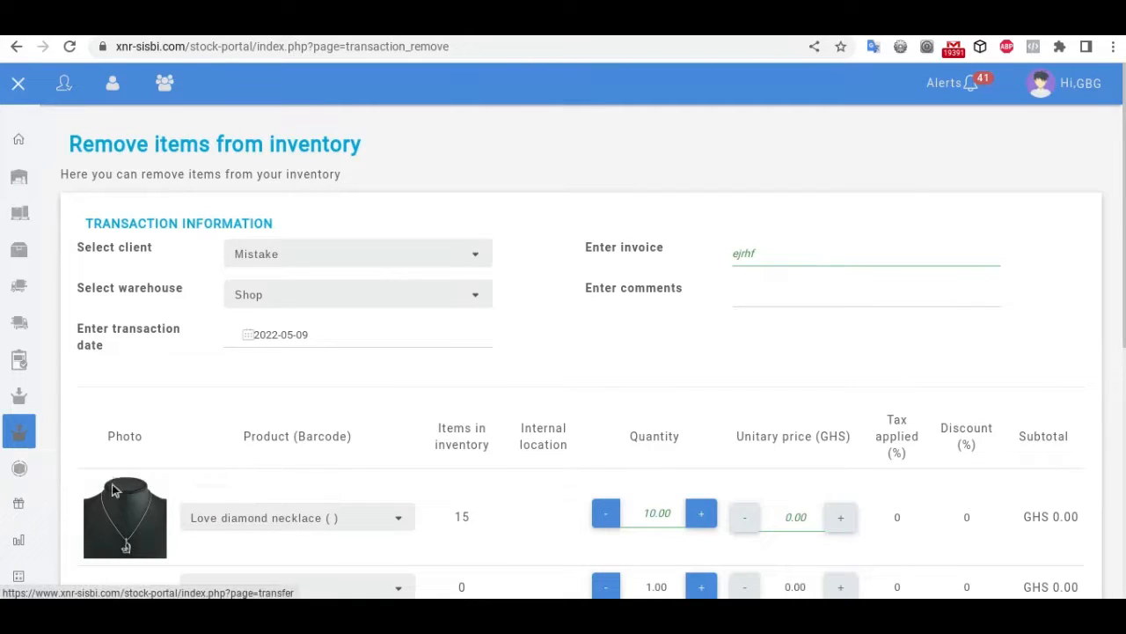
# Step: On the Transfer products page, set the origin warehouse to W Jumia and the destination to Shop
pyautogui.click(18, 471)
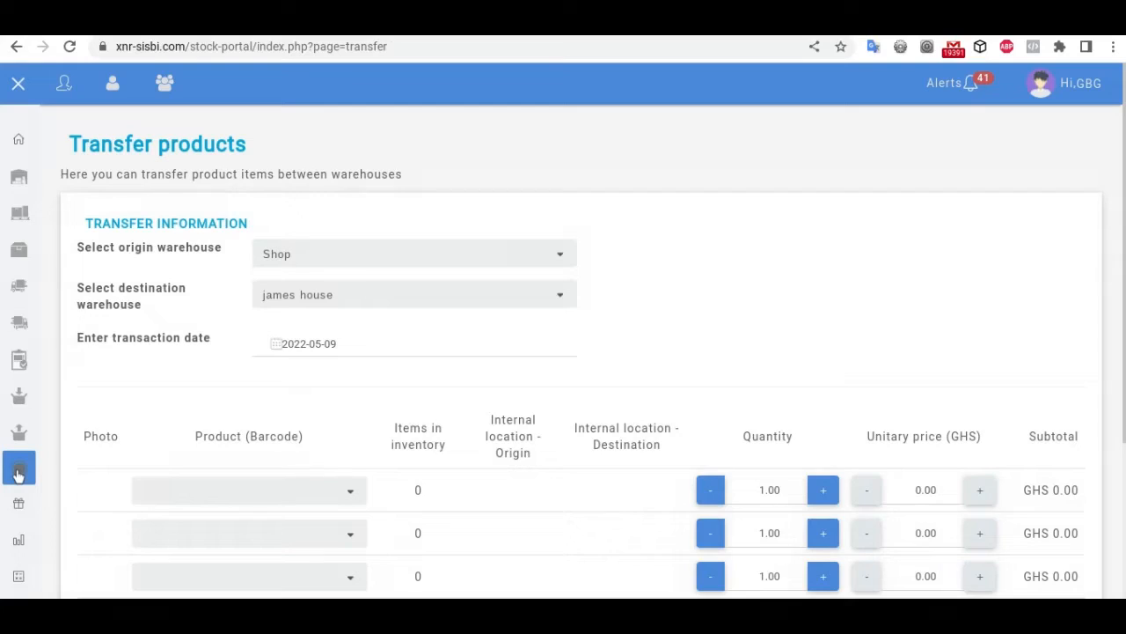
pyautogui.click(339, 299)
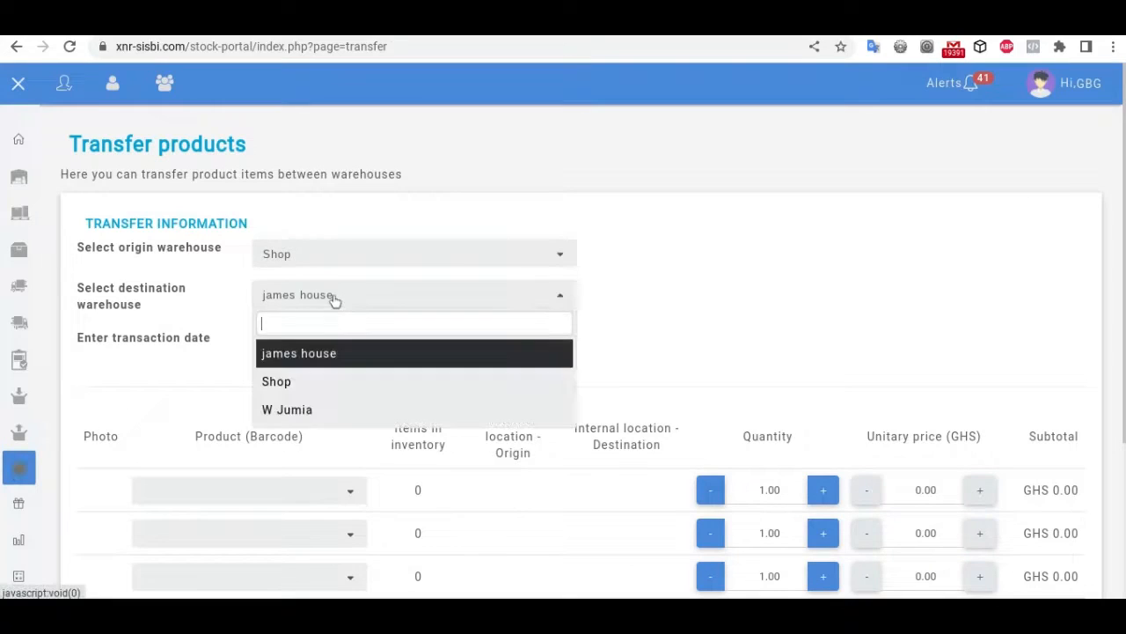
pyautogui.click(271, 408)
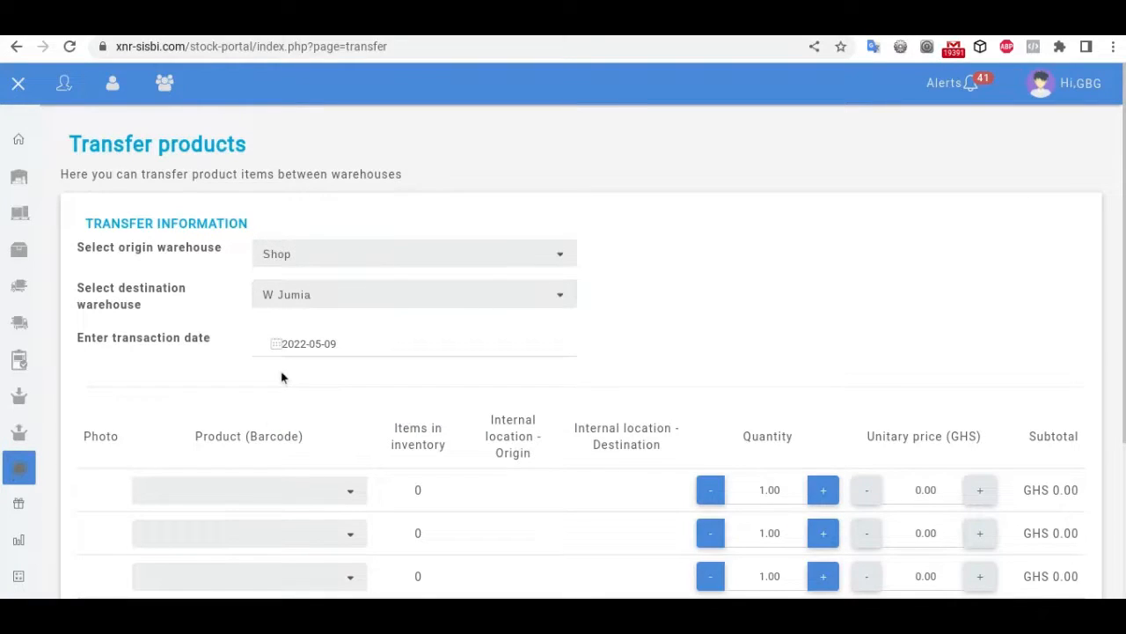
pyautogui.scroll(-1, 764, 299)
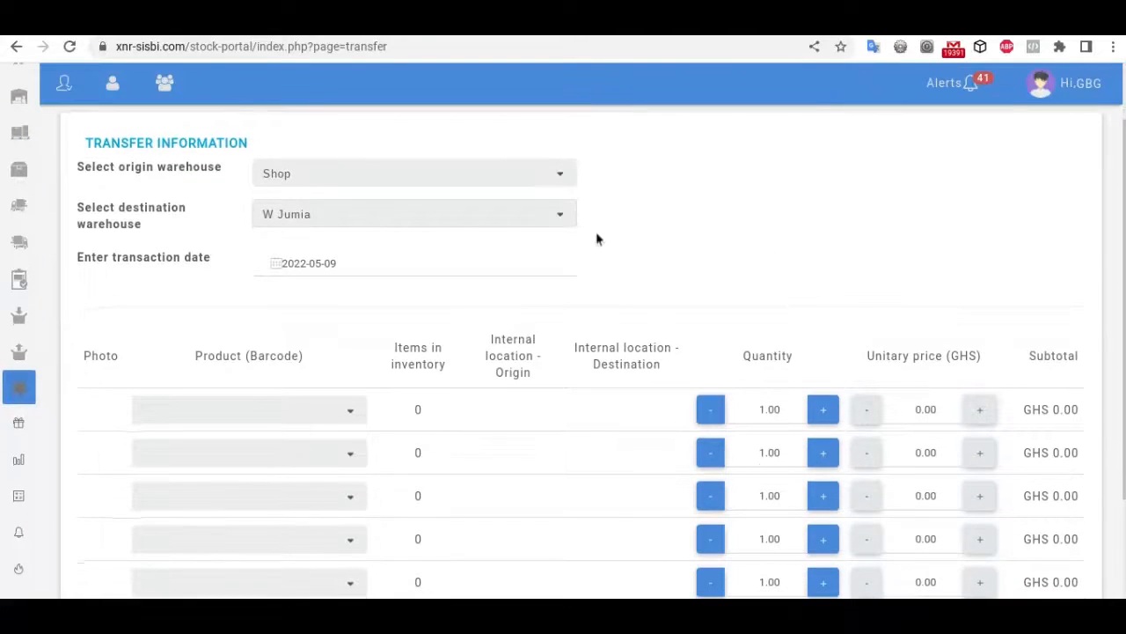
pyautogui.click(516, 179)
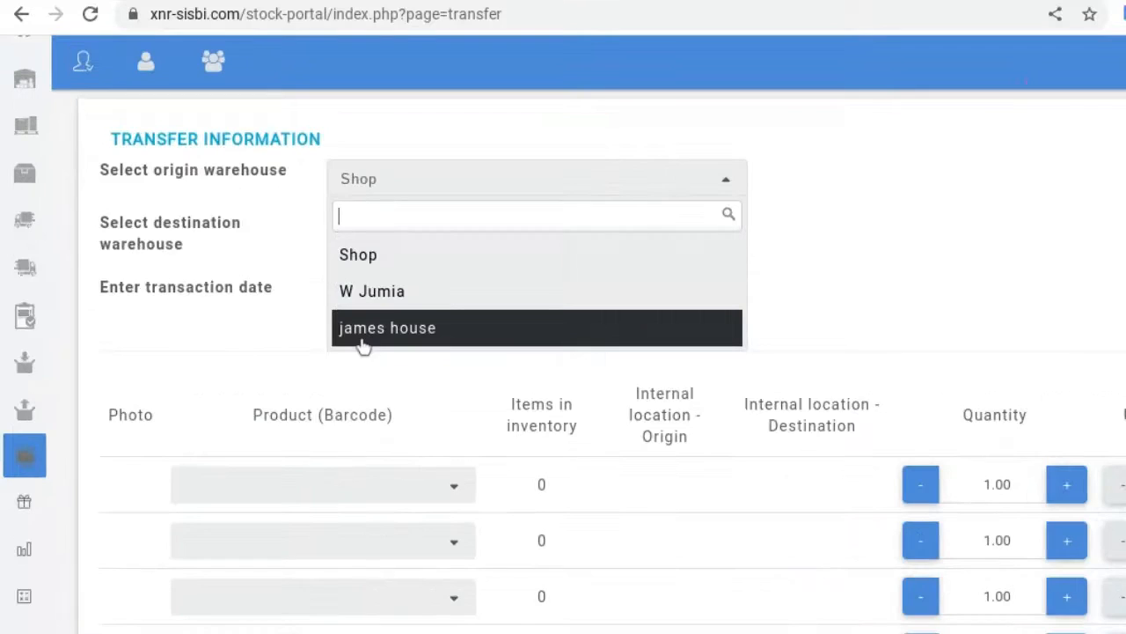
pyautogui.click(387, 291)
pyautogui.click(403, 254)
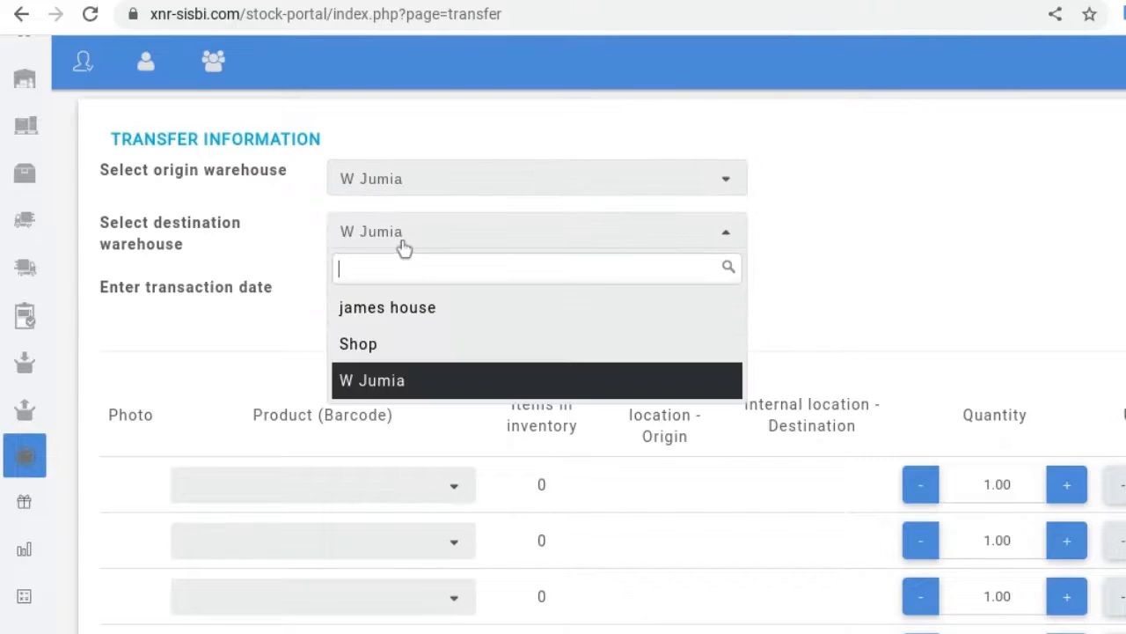
pyautogui.click(372, 349)
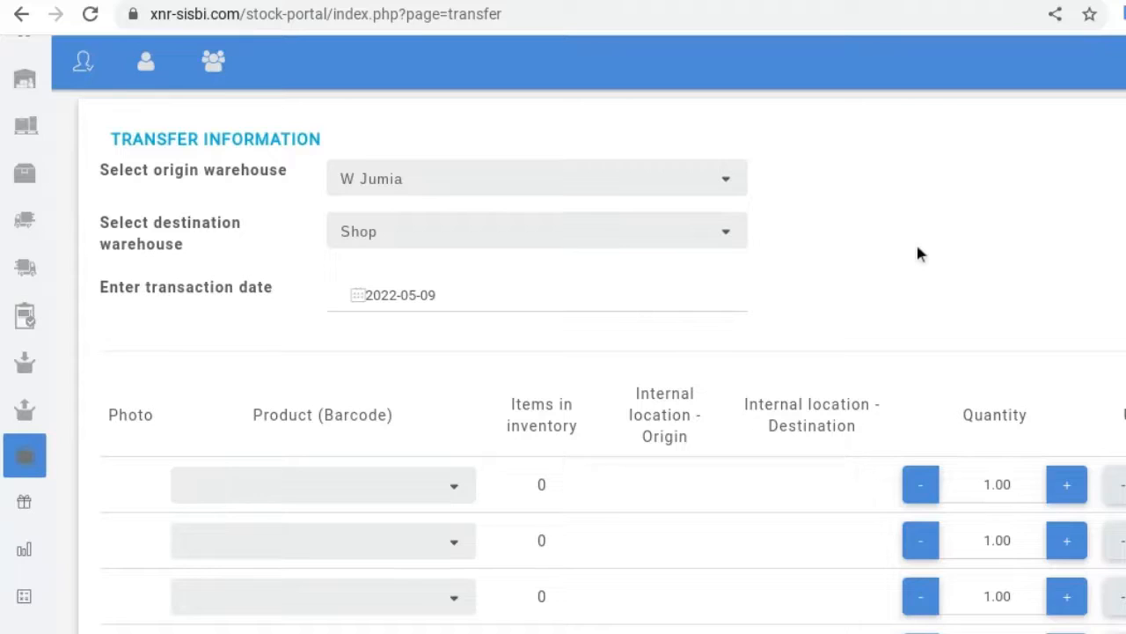
# Step: Set the Love necklace row quantity to 3 and submit the transfer with Transfer Products
pyautogui.click(402, 485)
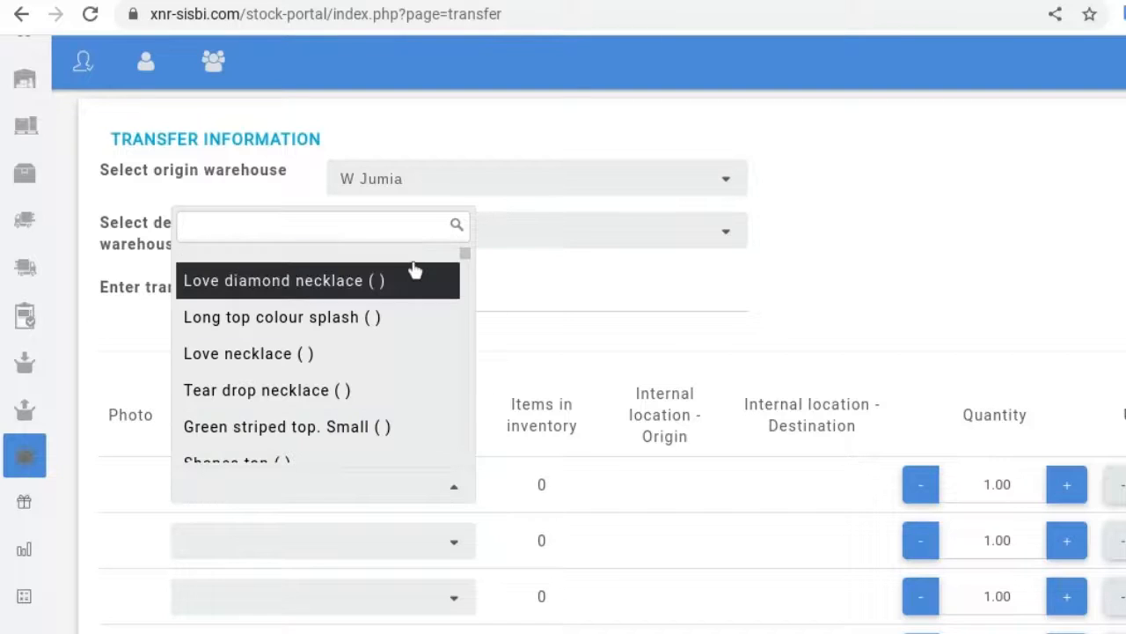
pyautogui.scroll(-5, 414, 264)
pyautogui.scroll(-10, 415, 269)
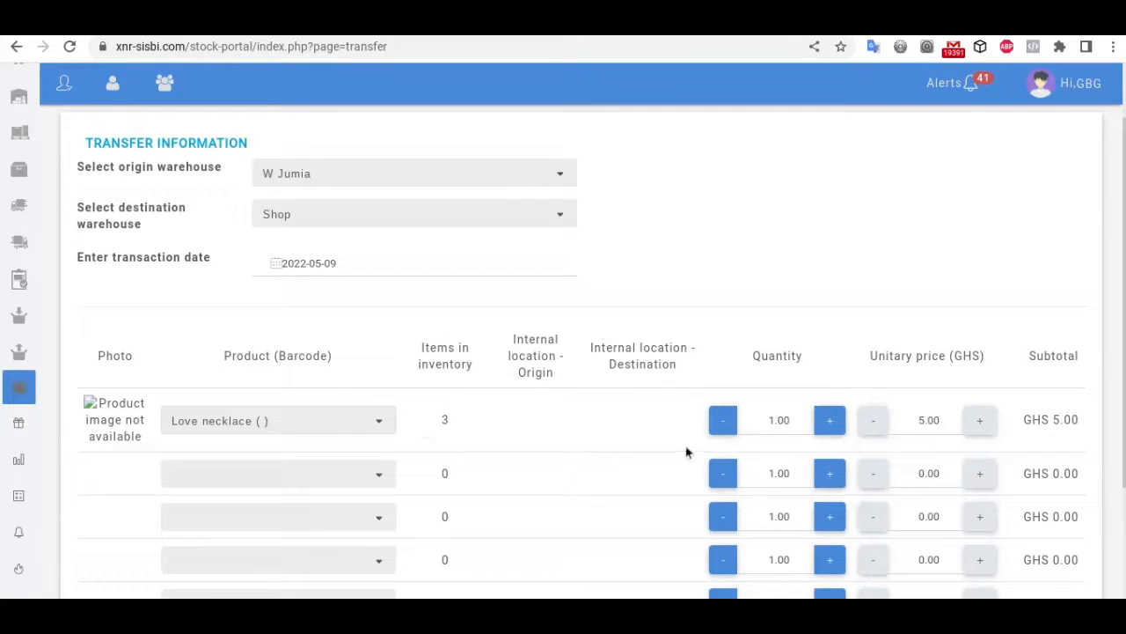
pyautogui.click(772, 421)
pyautogui.press('BackSpace')
pyautogui.write('3')
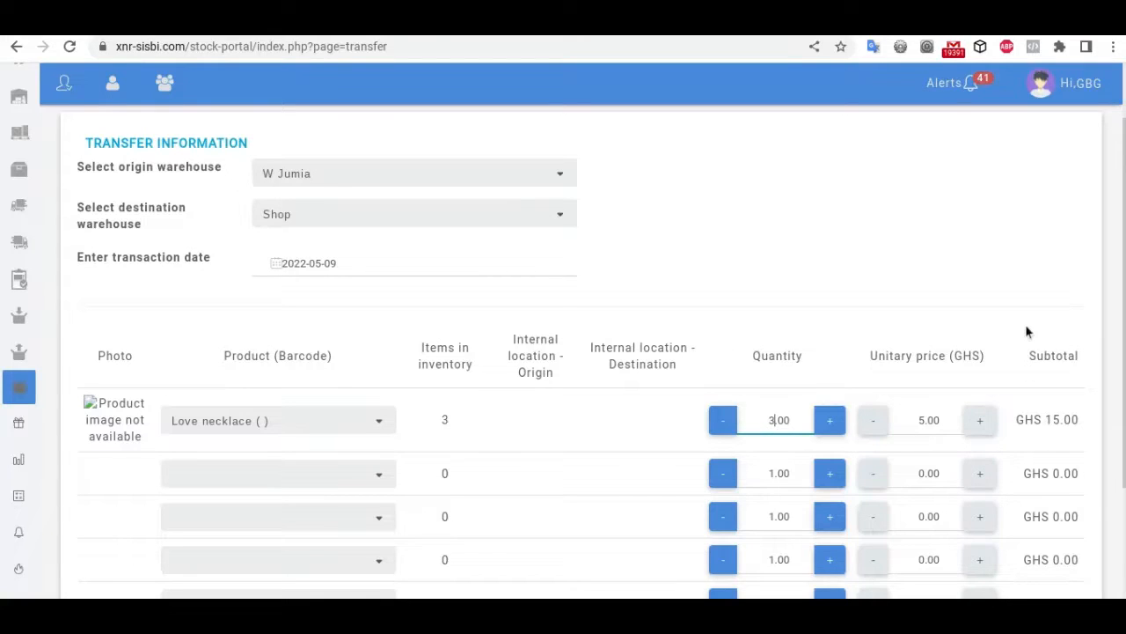
pyautogui.scroll(-2, 1049, 365)
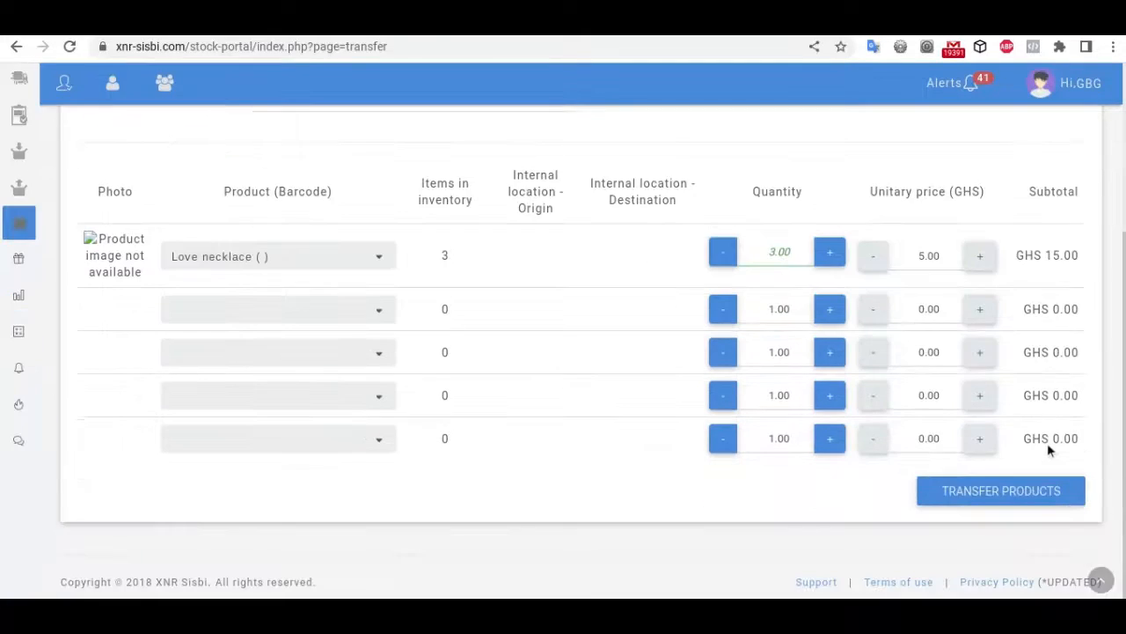
pyautogui.click(974, 501)
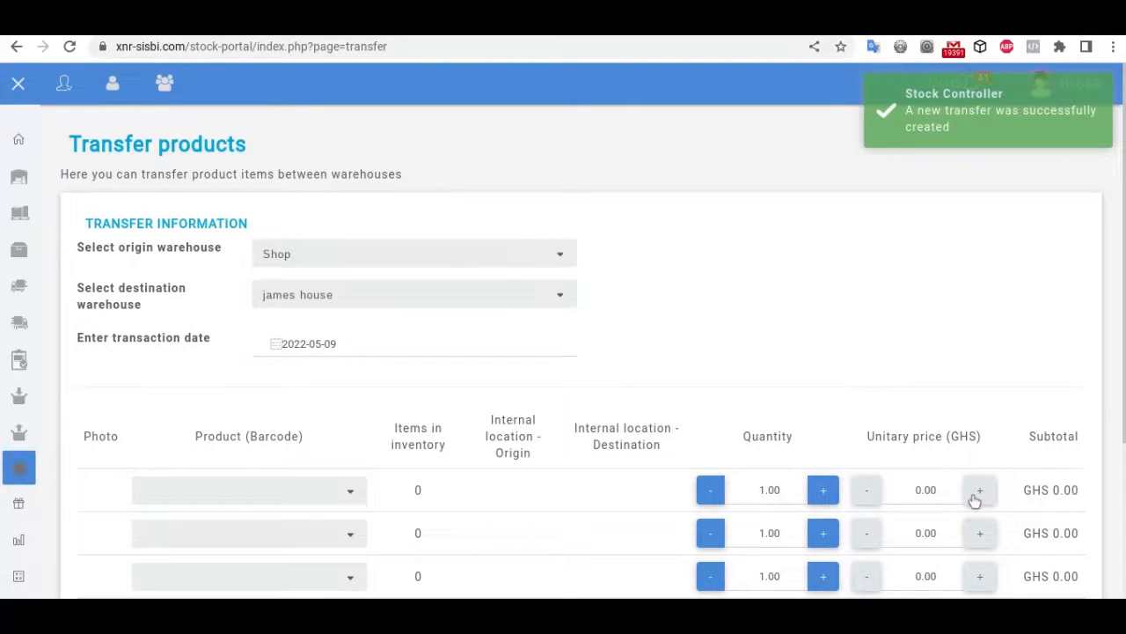
pyautogui.scroll(-2, 898, 395)
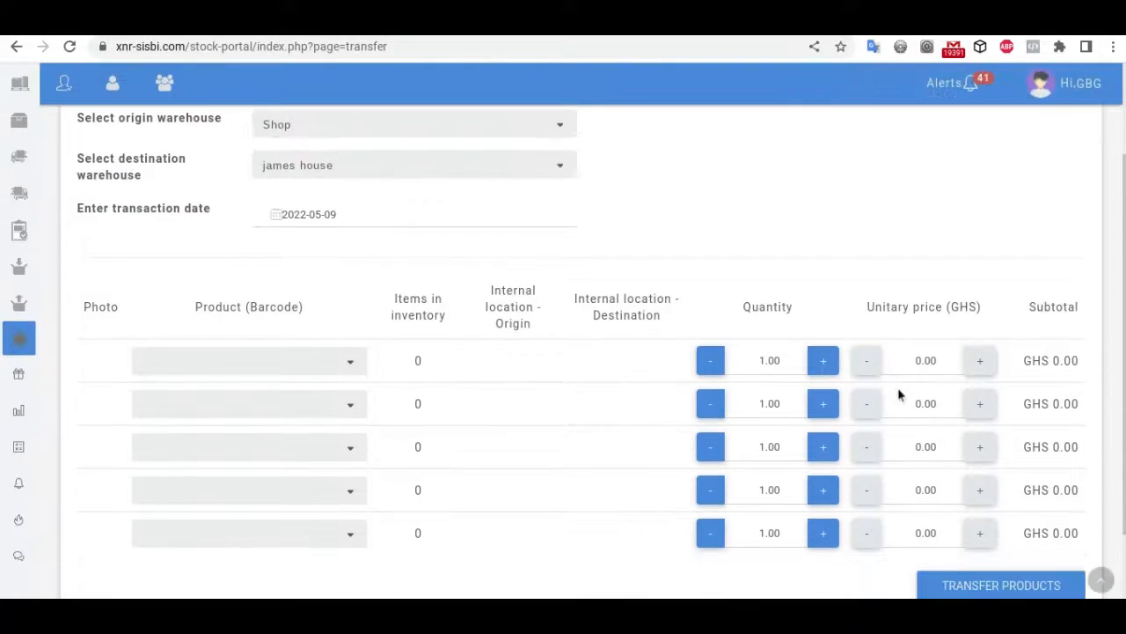
# Step: Open the Love diamond necklace product page and scroll down to its Inventory Evolution chart
pyautogui.click(20, 376)
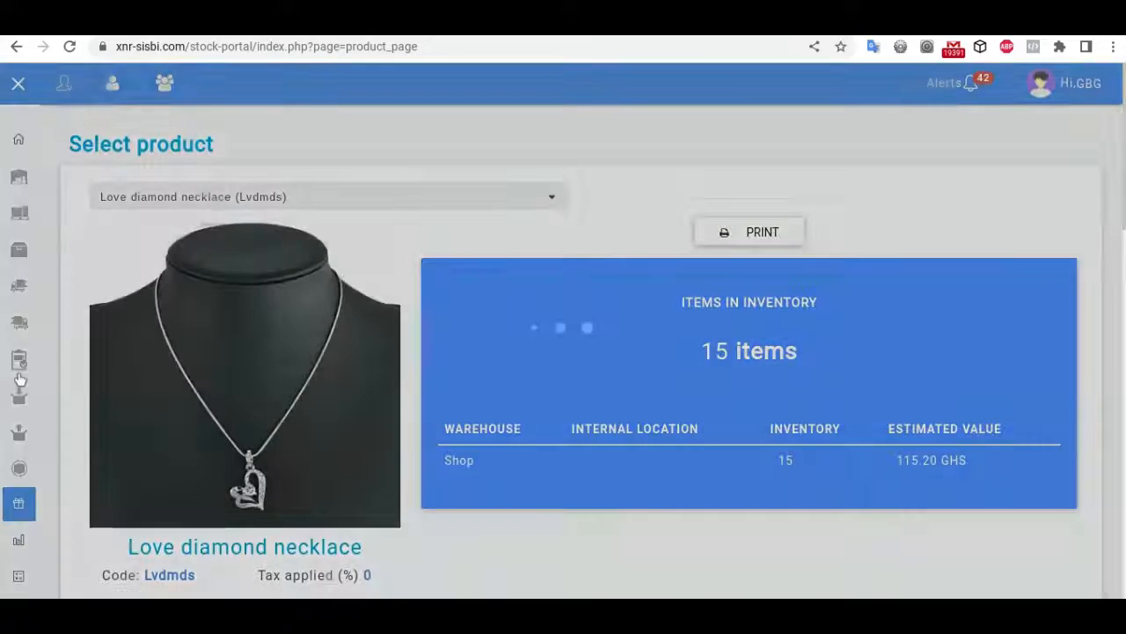
pyautogui.scroll(-1, 906, 367)
pyautogui.scroll(1, 903, 365)
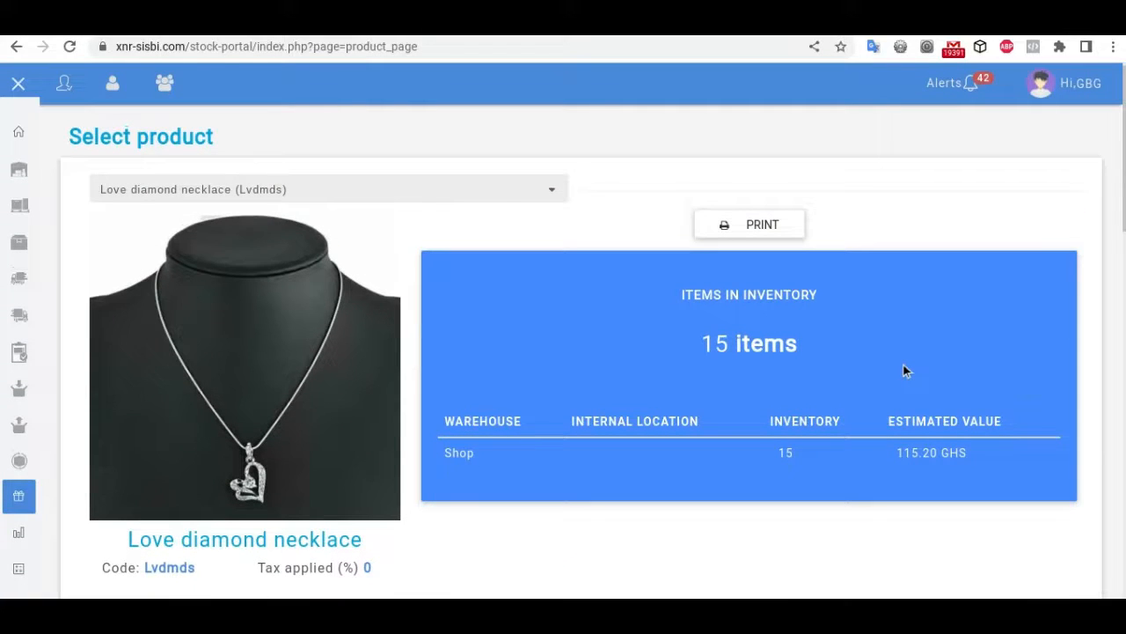
pyautogui.click(521, 194)
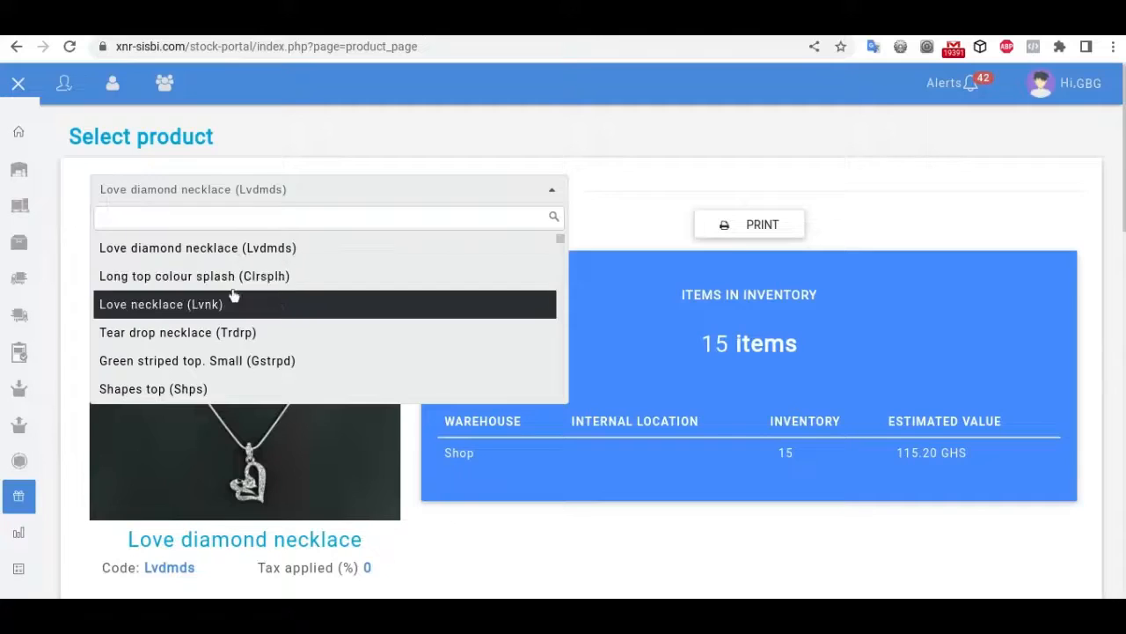
pyautogui.scroll(-2, 176, 352)
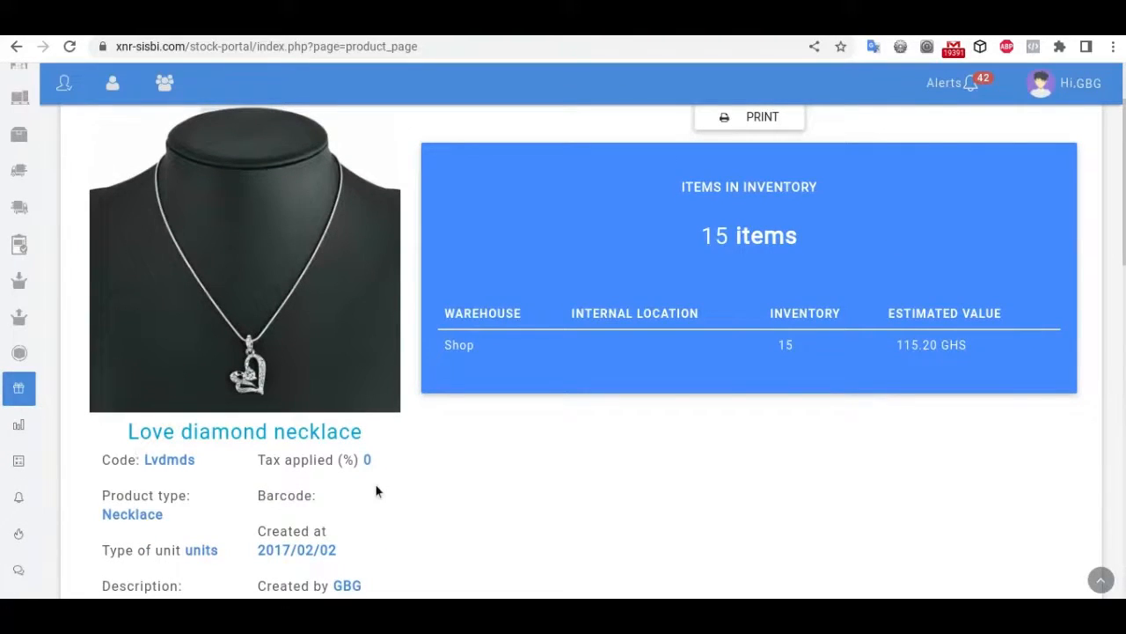
pyautogui.scroll(-2, 376, 485)
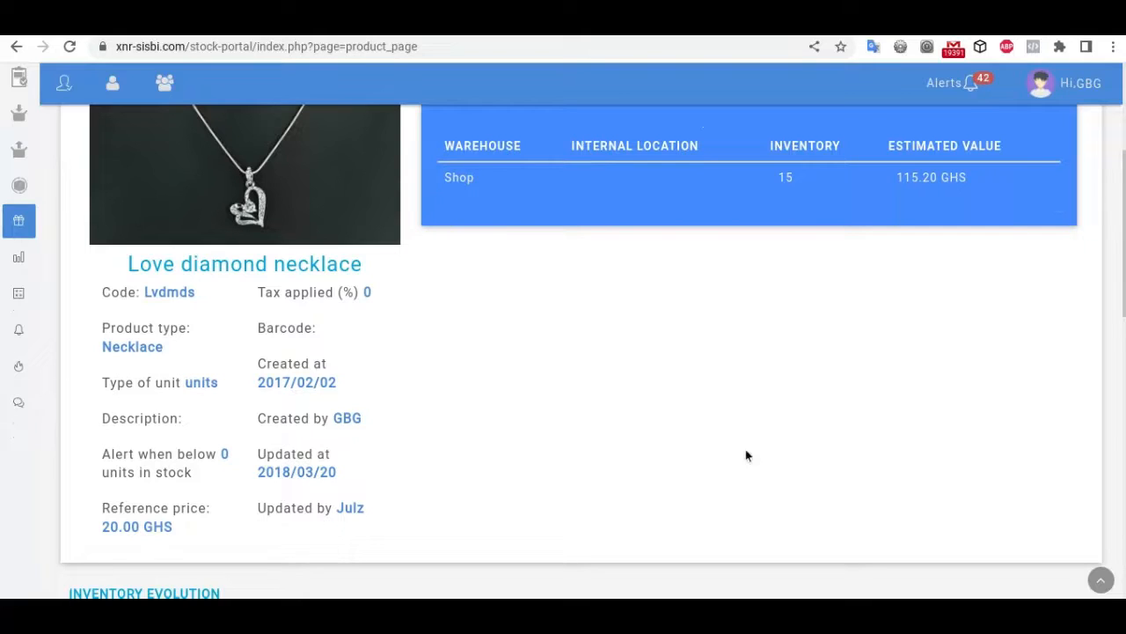
pyautogui.scroll(3, 747, 453)
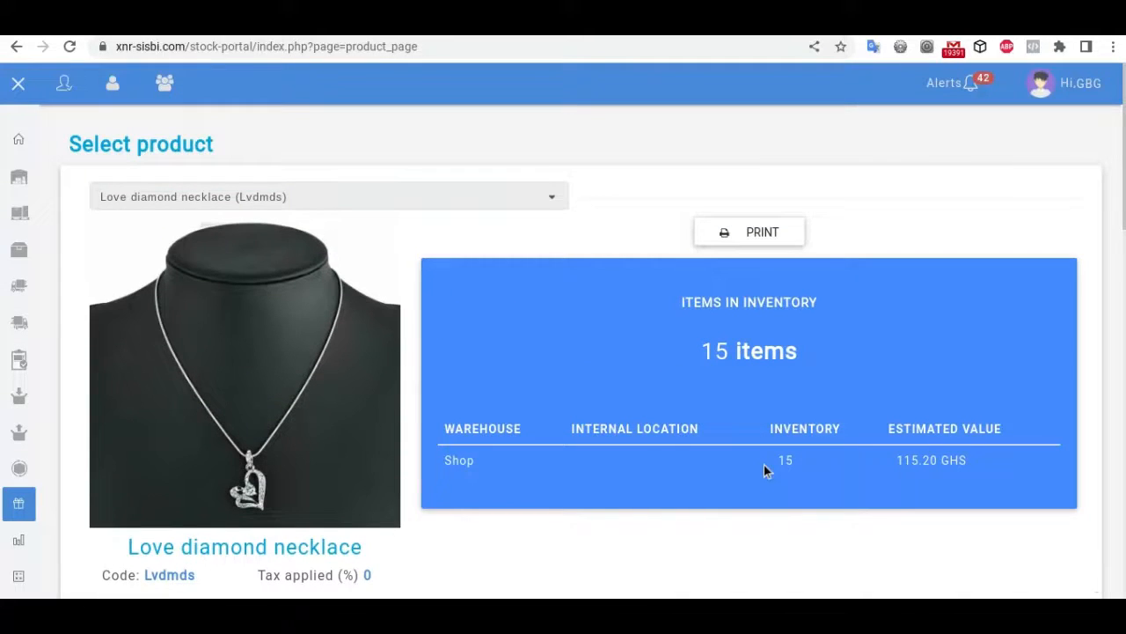
pyautogui.scroll(-8, 764, 471)
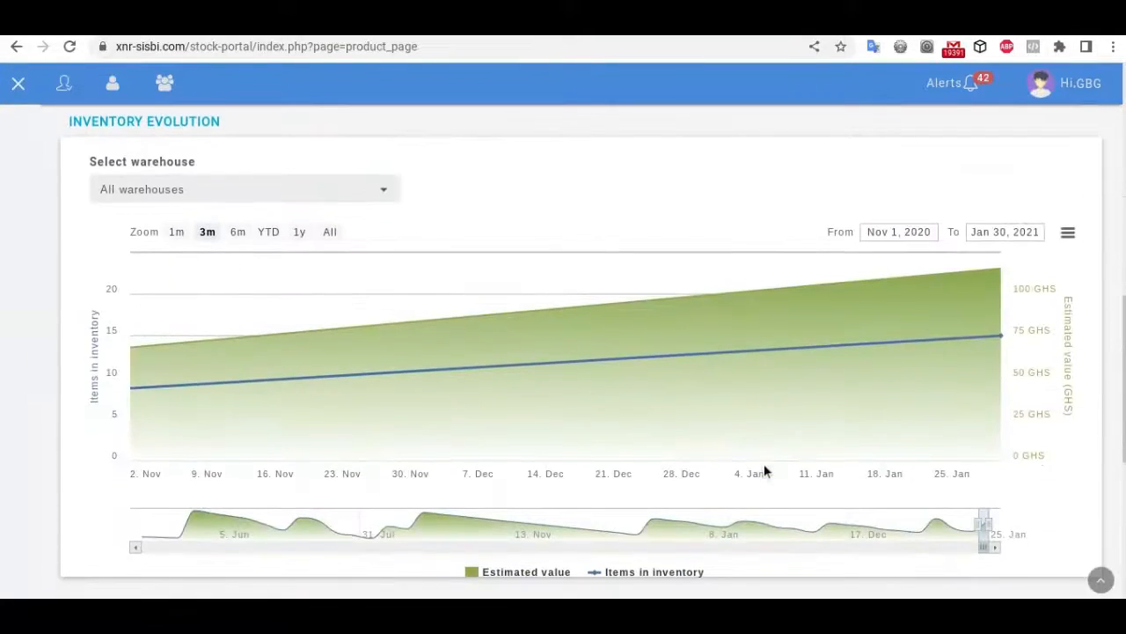
pyautogui.scroll(-1, 764, 471)
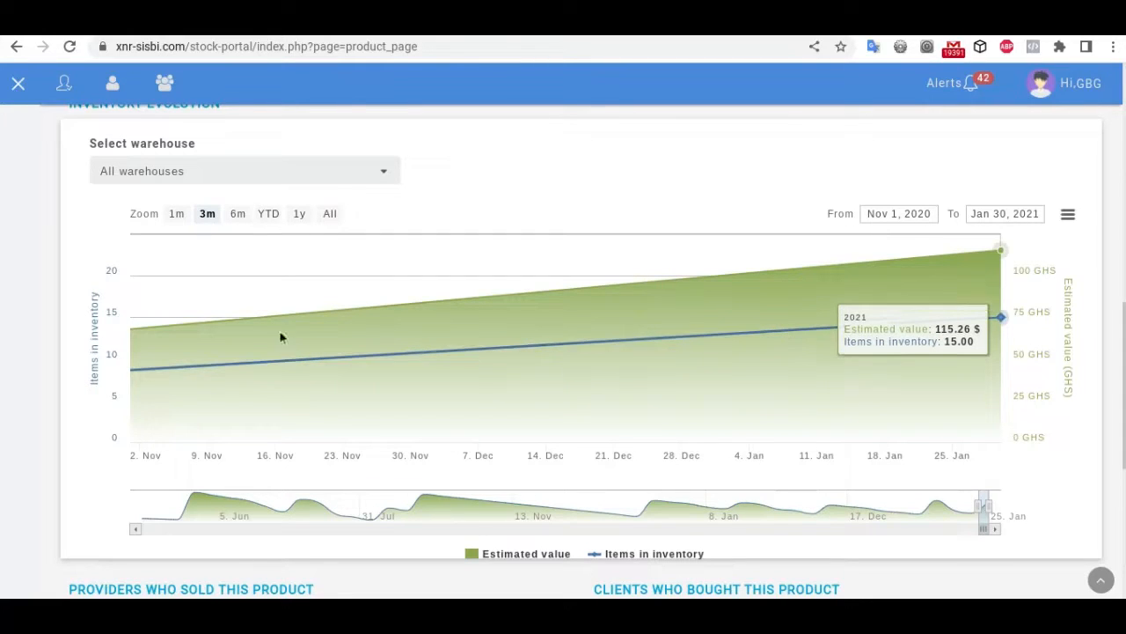
pyautogui.scroll(-1, 1001, 365)
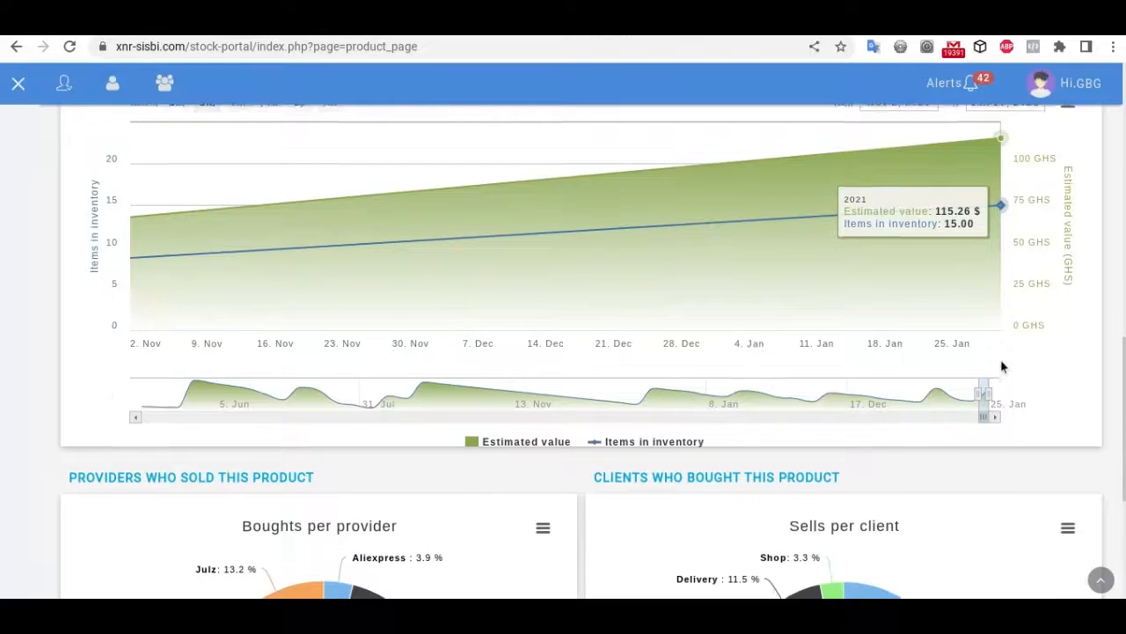
pyautogui.scroll(-3, 1001, 366)
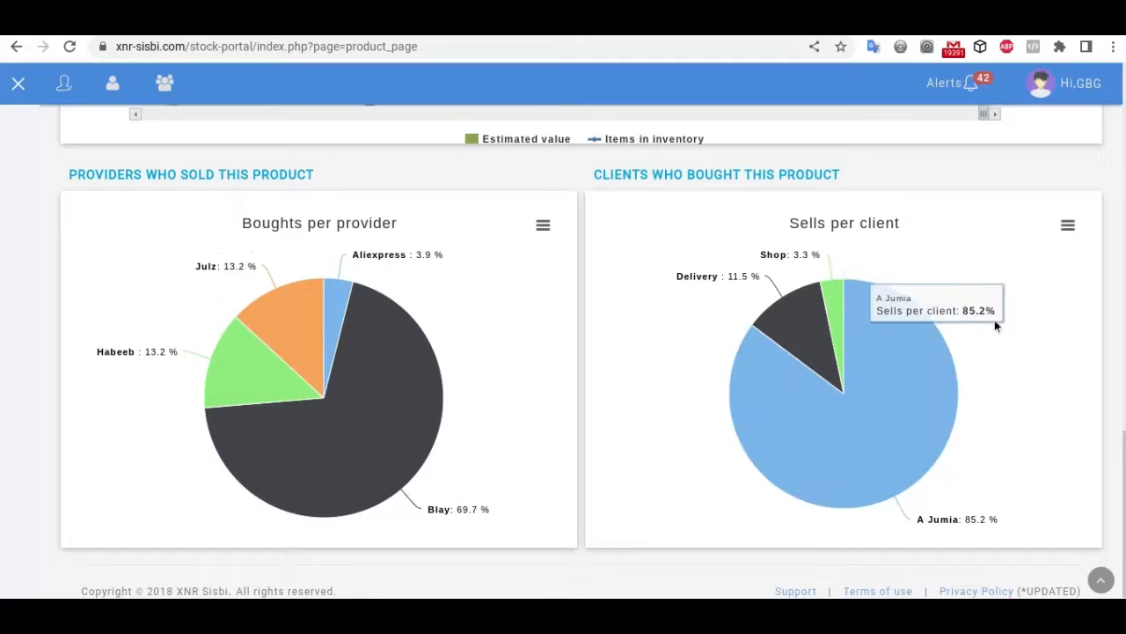
pyautogui.scroll(-1, 994, 326)
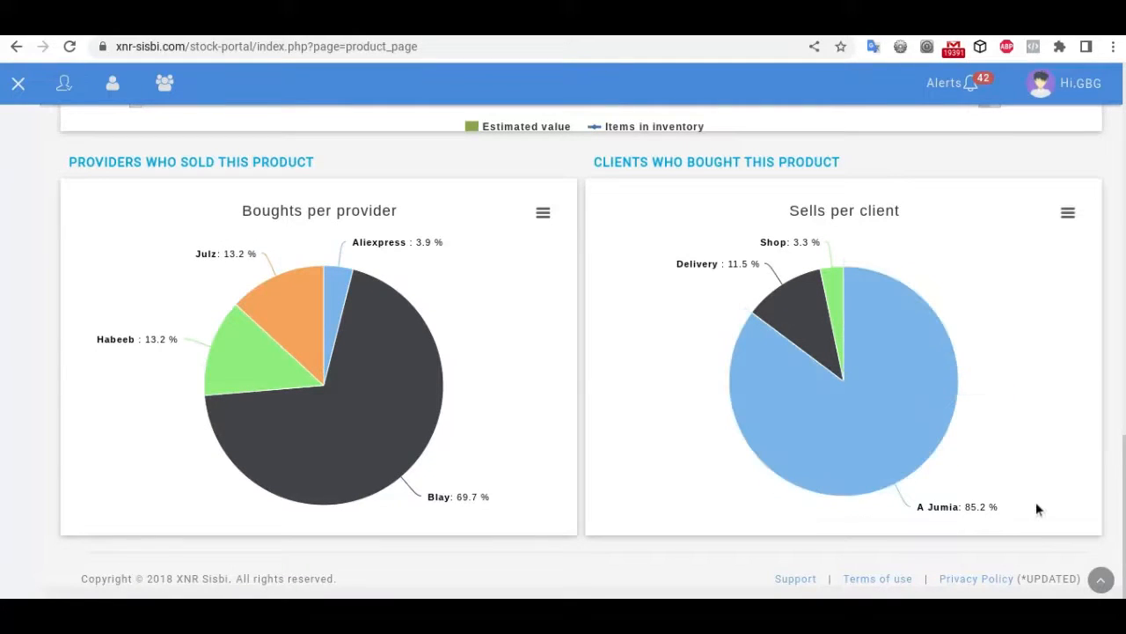
pyautogui.moveTo(857, 347)
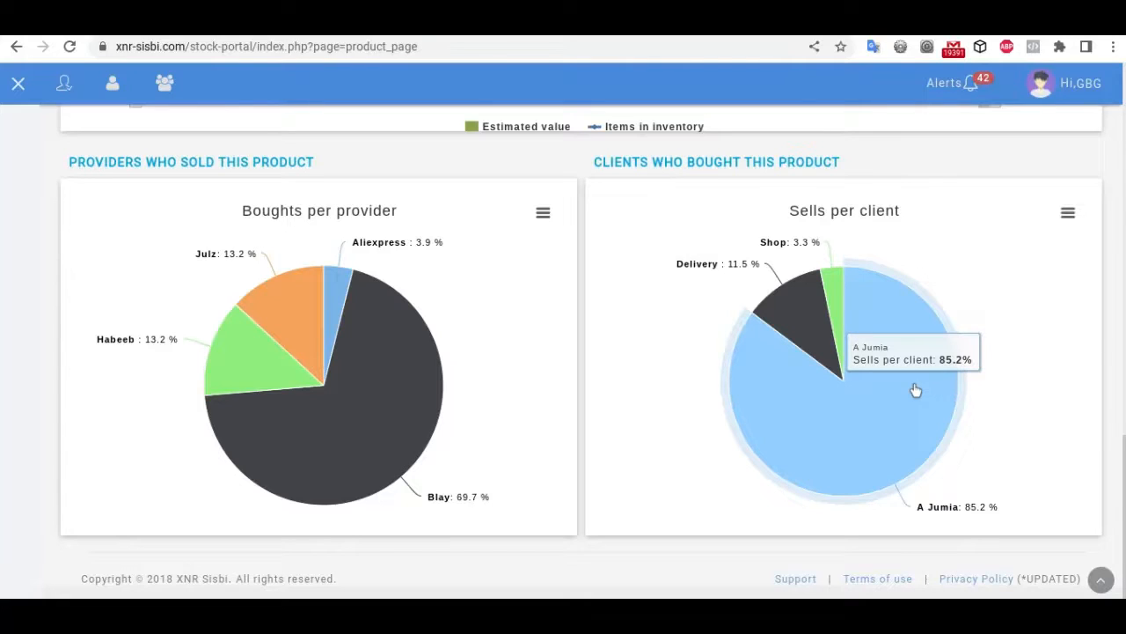
pyautogui.moveTo(793, 312)
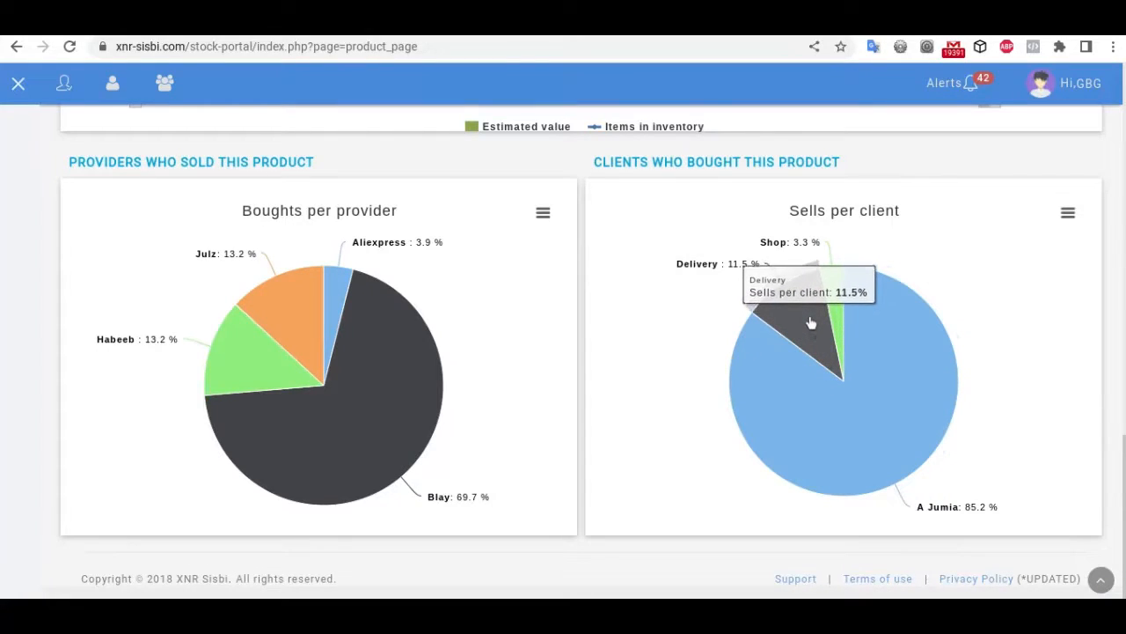
pyautogui.moveTo(928, 349)
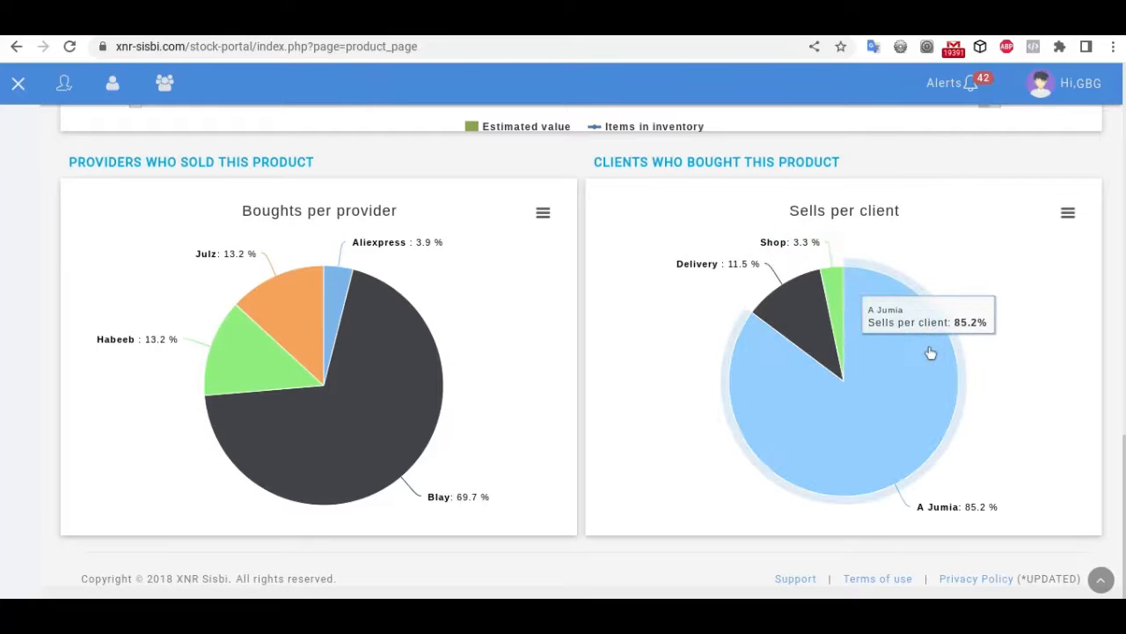
pyautogui.scroll(5, 930, 352)
pyautogui.scroll(-5, 930, 352)
pyautogui.scroll(5, 931, 352)
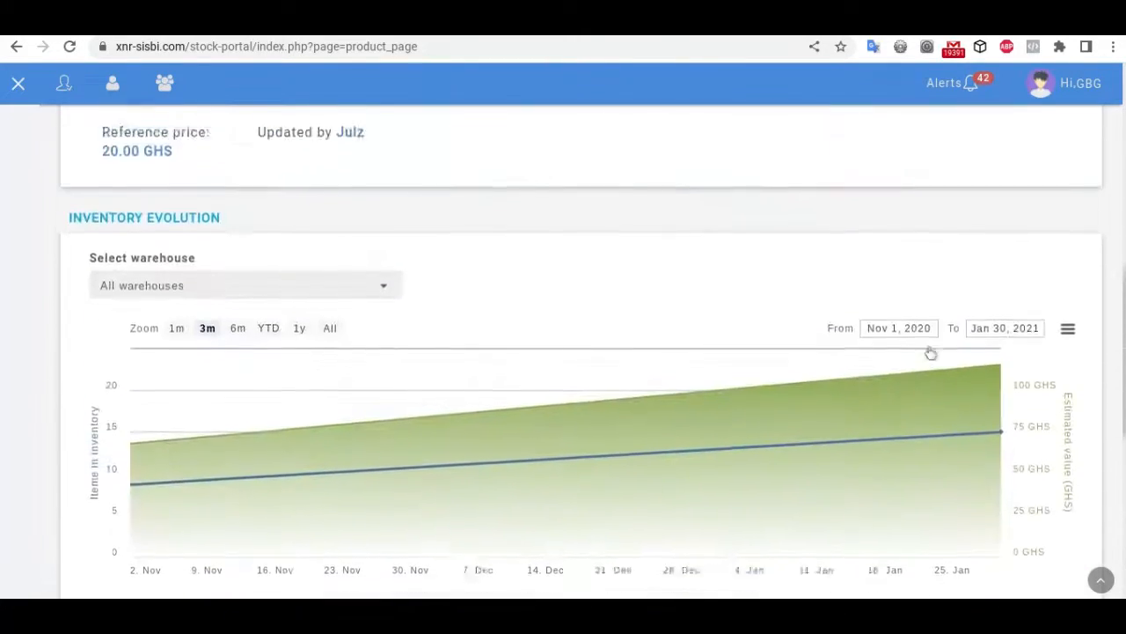
pyautogui.scroll(-5, 931, 352)
pyautogui.scroll(10, 930, 352)
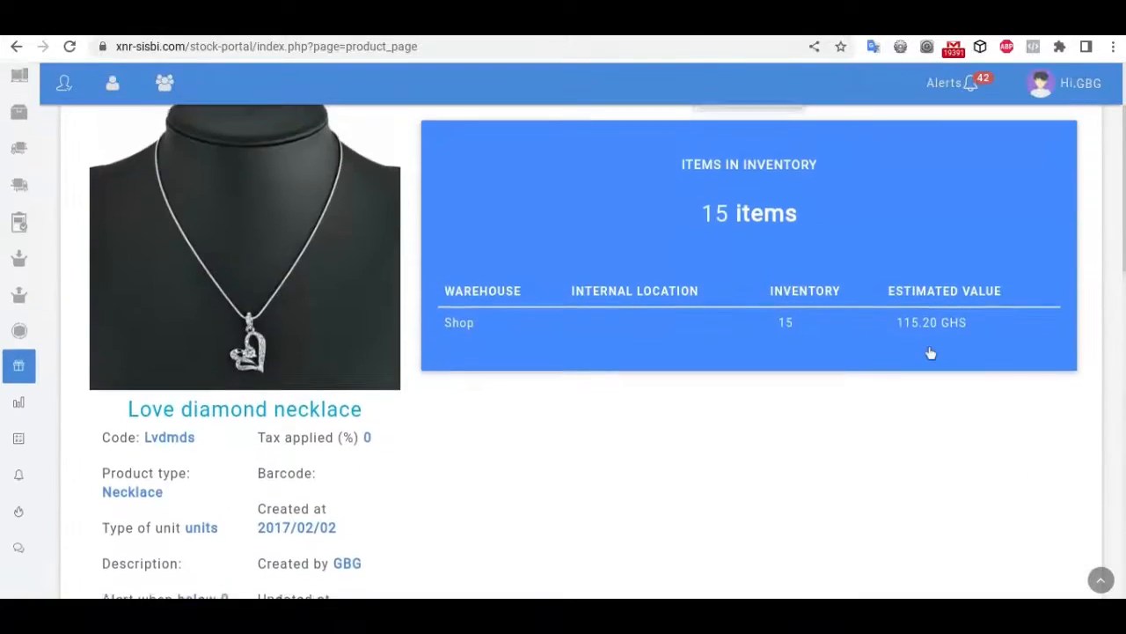
pyautogui.scroll(-1, 930, 352)
pyautogui.scroll(-4, 930, 353)
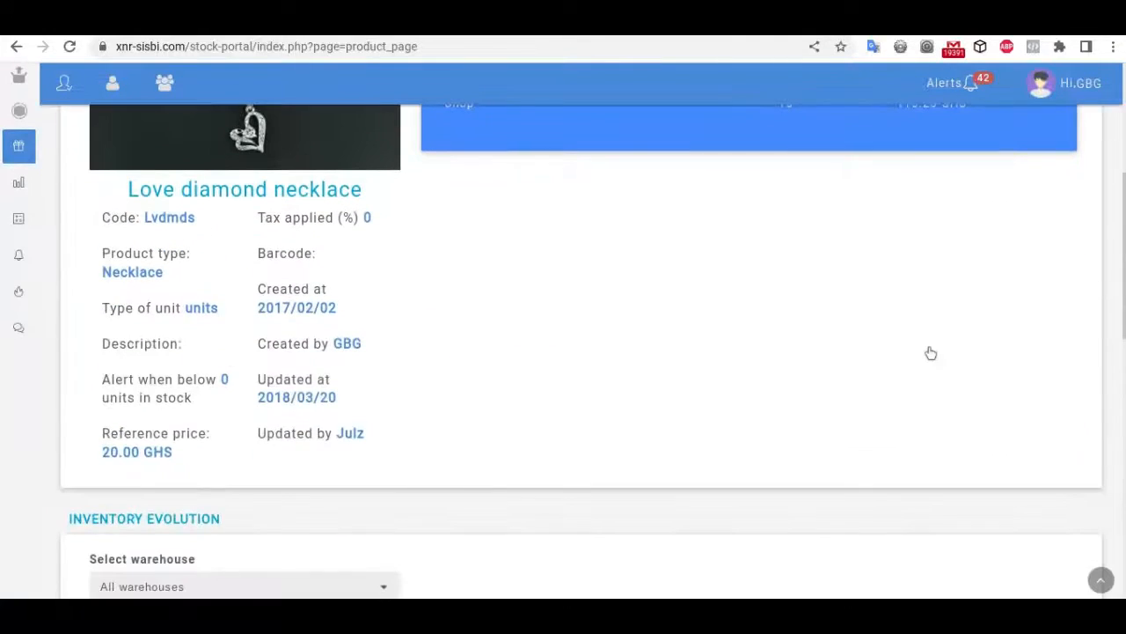
pyautogui.scroll(-10, 930, 353)
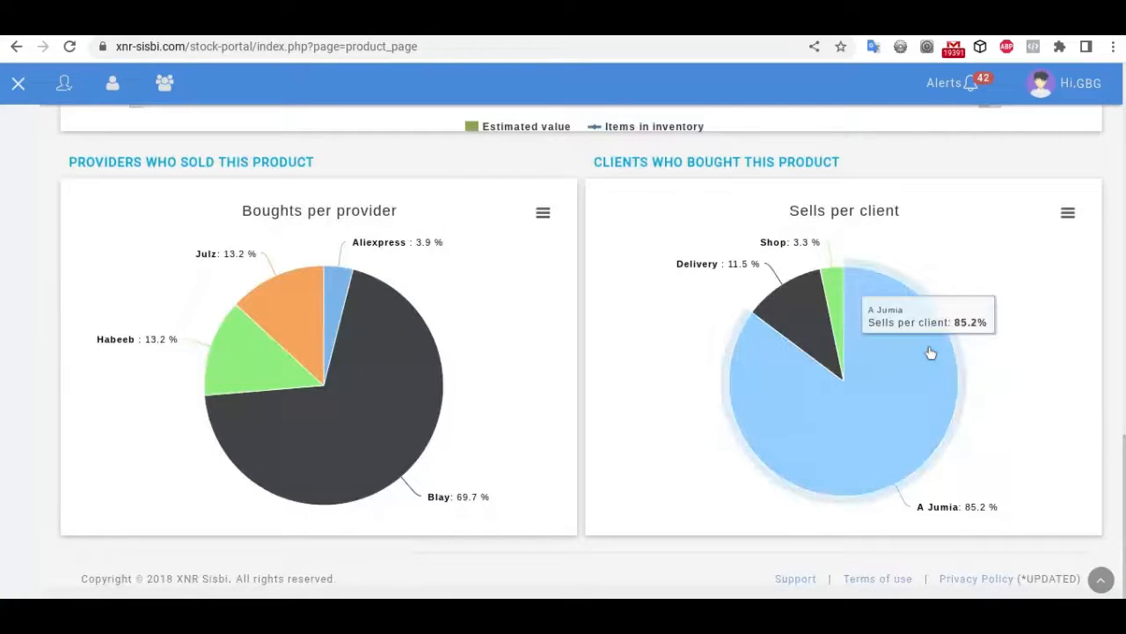
pyautogui.scroll(14, 930, 352)
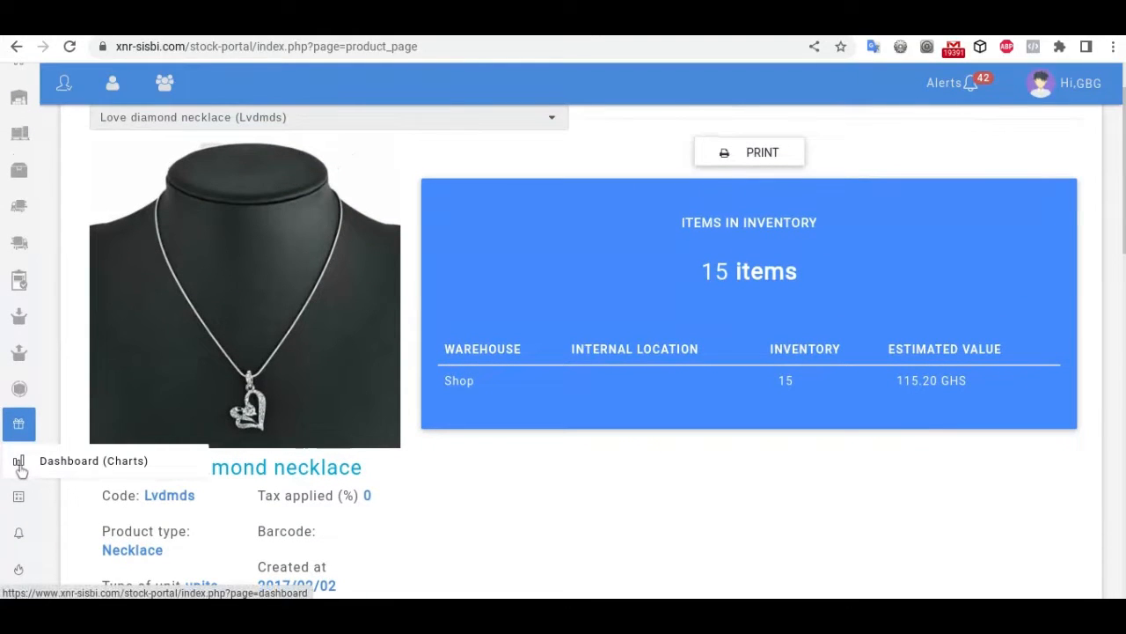
# Step: Show the charts dashboard and select the Inventory Evolution From date field
pyautogui.click(19, 463)
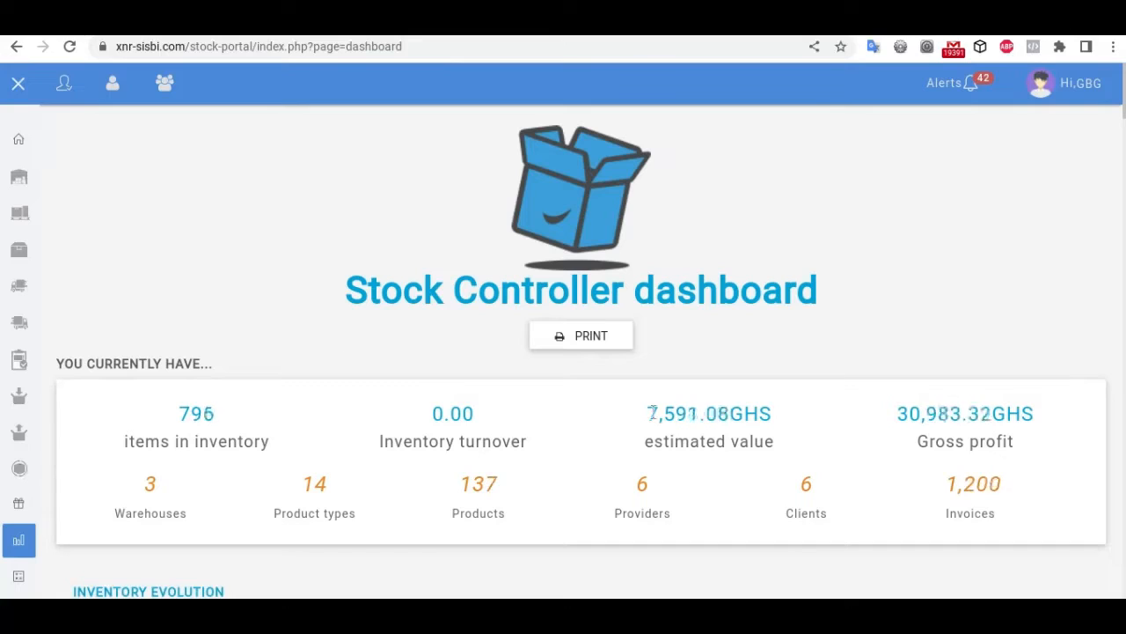
pyautogui.scroll(-2, 652, 412)
pyautogui.scroll(1, 652, 412)
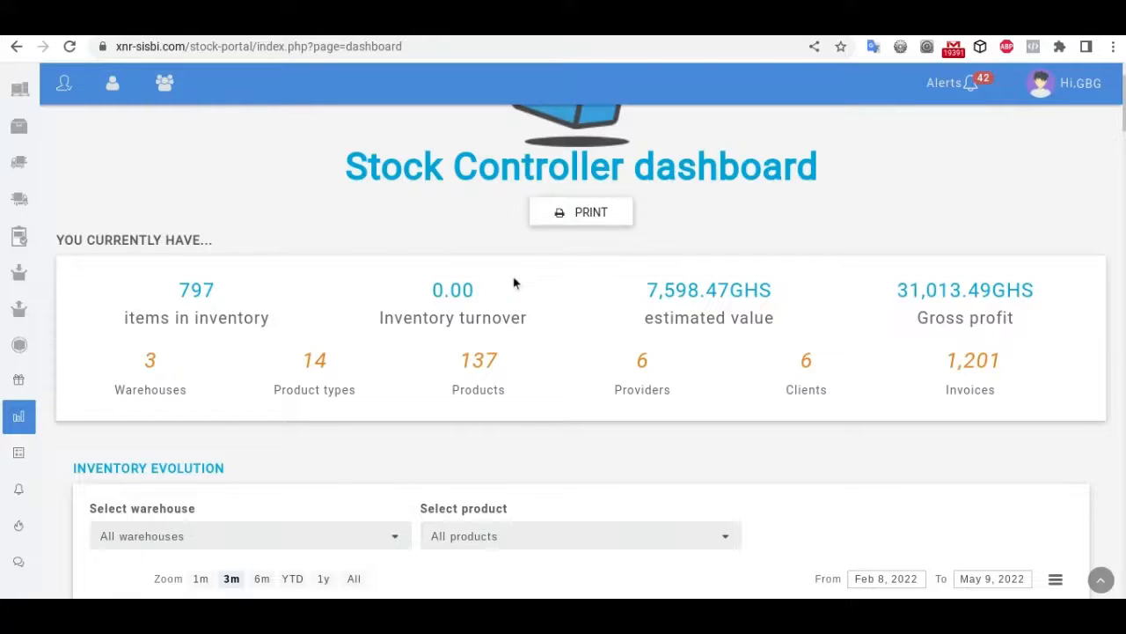
pyautogui.click(854, 578)
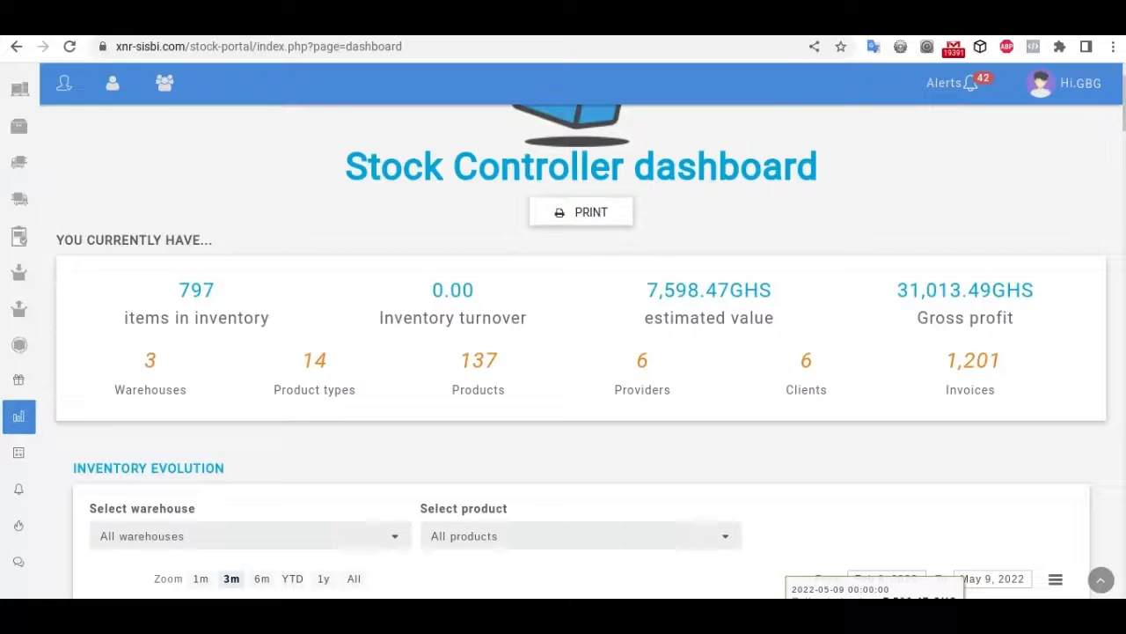